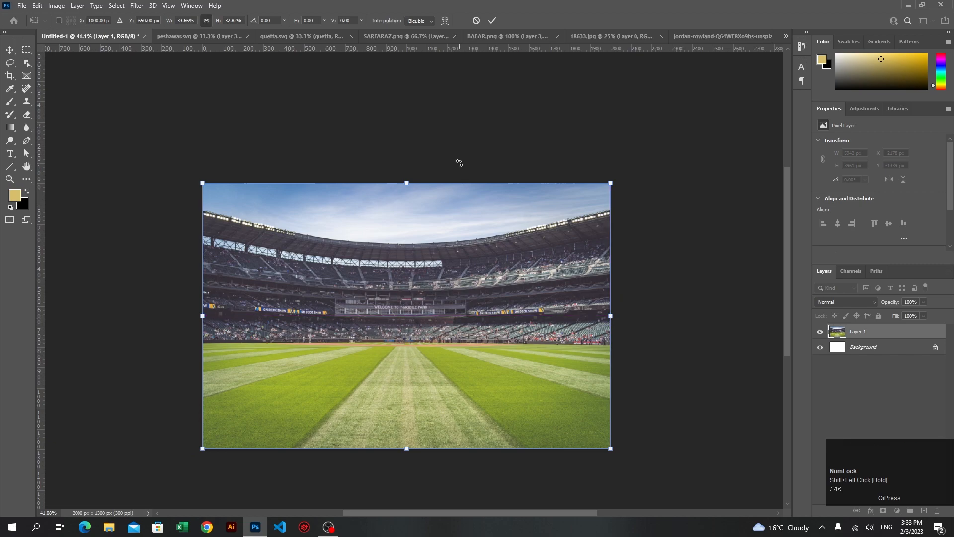
# Apply the scaling of the stadium photo so it fills the 2000 × 1300 px canvas
pyautogui.click(493, 21)
pyautogui.scroll(3, 430, 345)
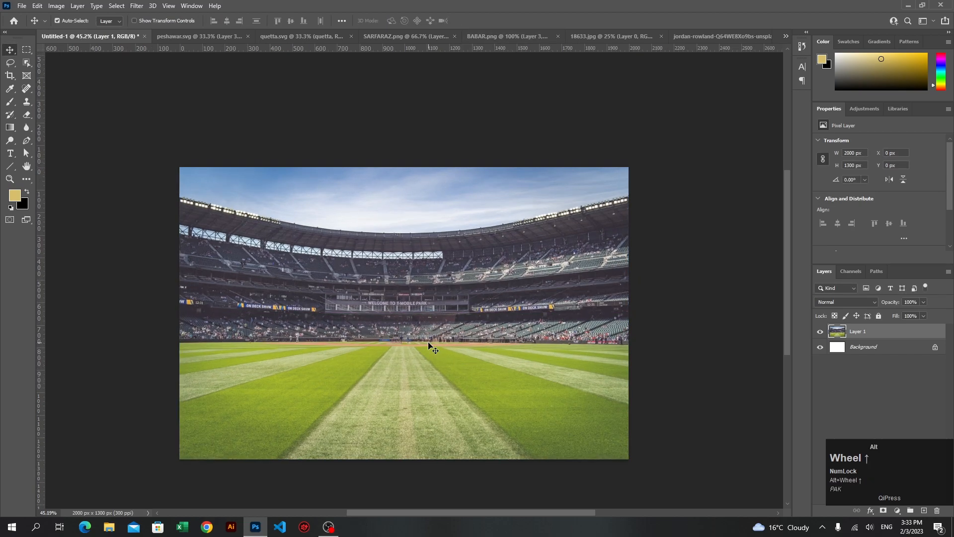
pyautogui.scroll(1, 428, 343)
pyautogui.scroll(-3, 428, 343)
pyautogui.scroll(3, 429, 343)
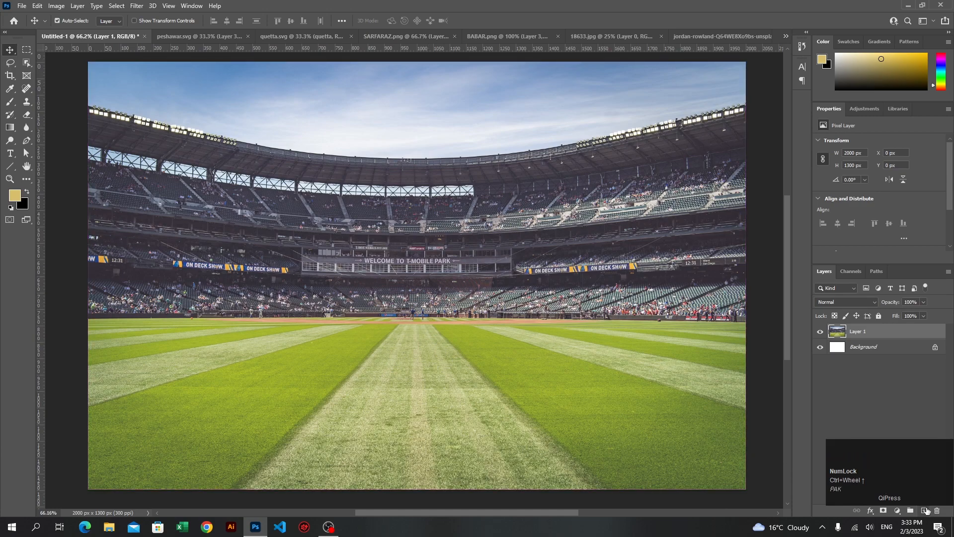
# Add two new layers above the stadium photo and fill the lower one, Layer 2, with black
pyautogui.click(925, 510)
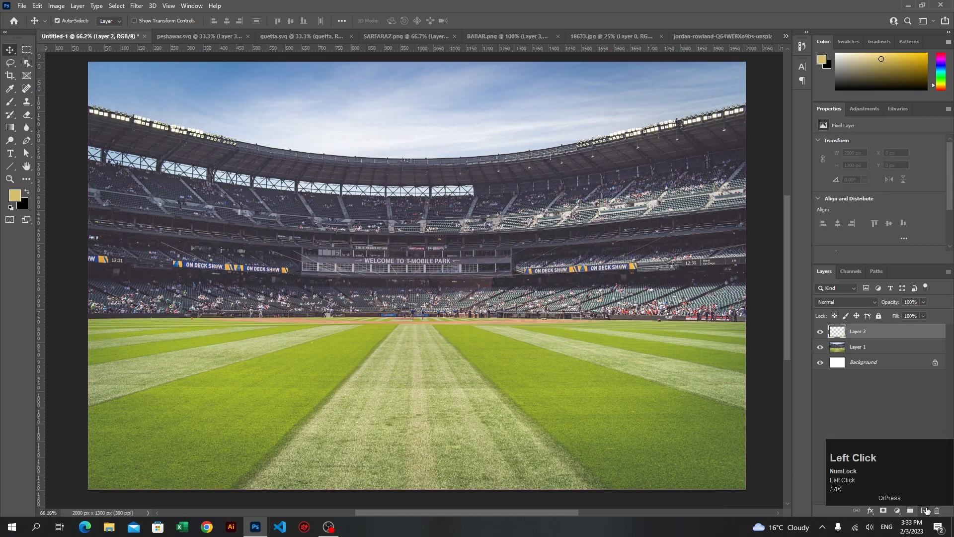
pyautogui.click(925, 510)
pyautogui.click(871, 347)
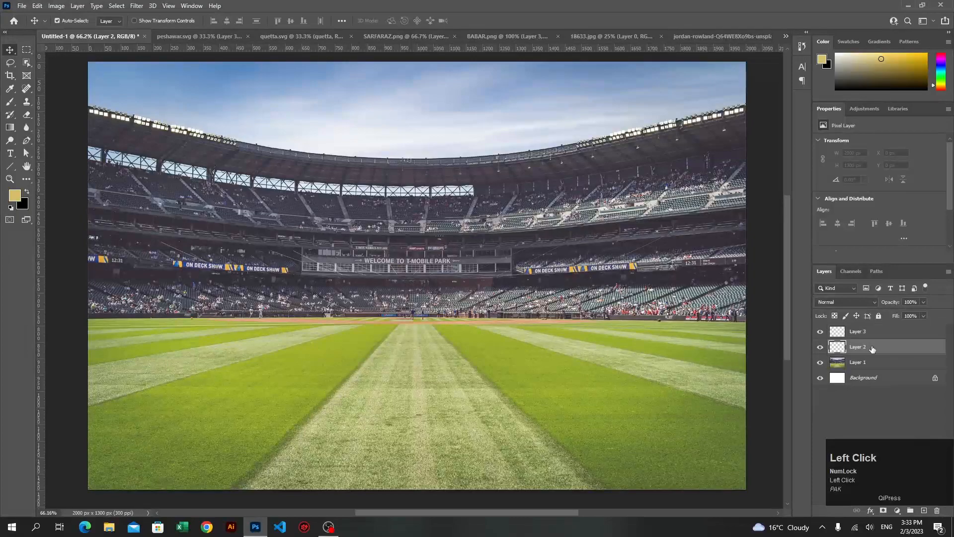
pyautogui.click(37, 5)
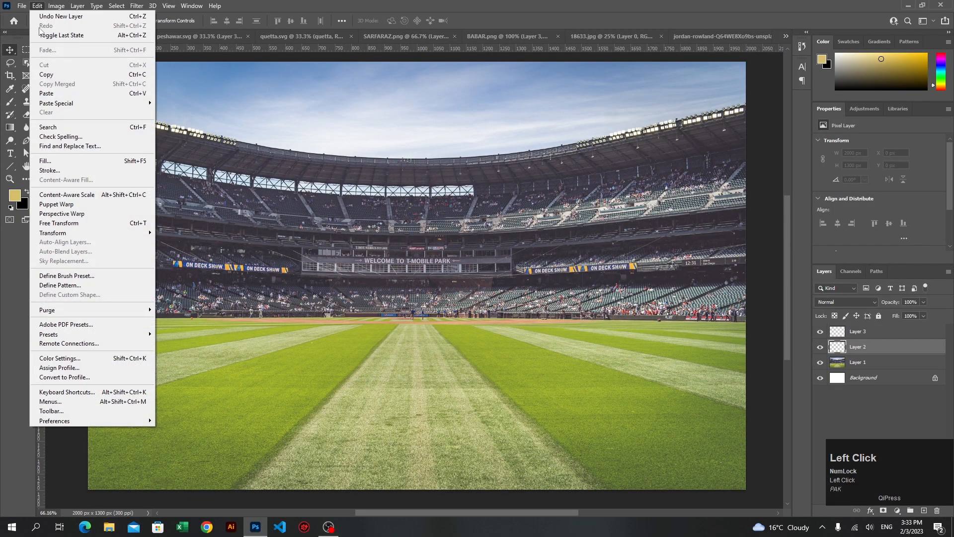
pyautogui.click(67, 171)
pyautogui.click(510, 133)
pyautogui.click(515, 141)
pyautogui.click(536, 134)
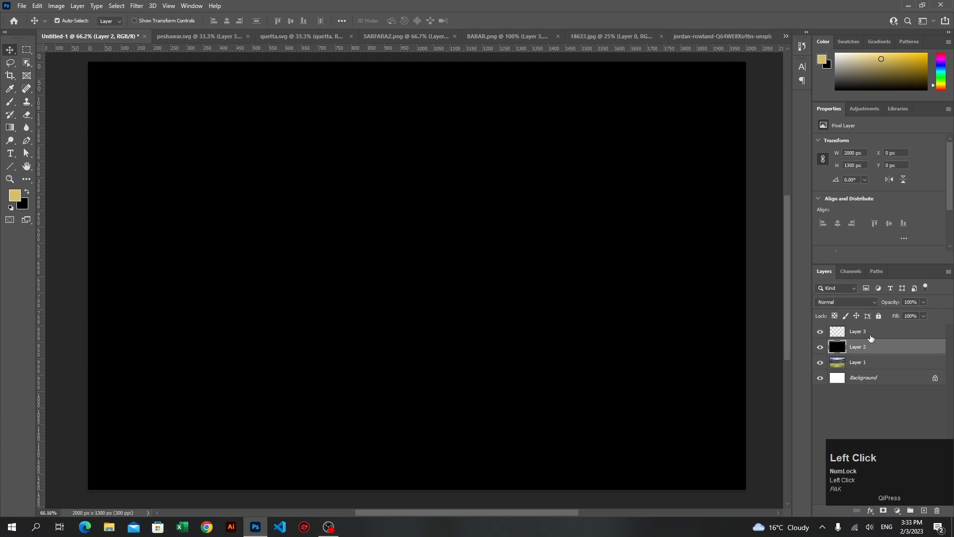
# Fill the empty Layer 3 with black as well
pyautogui.click(870, 333)
pyautogui.click(37, 6)
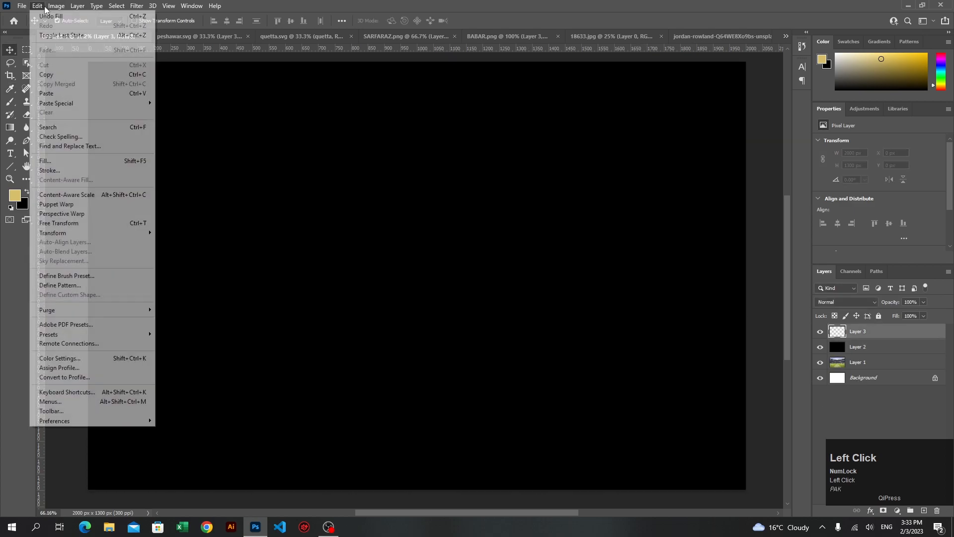
pyautogui.click(67, 162)
pyautogui.click(538, 135)
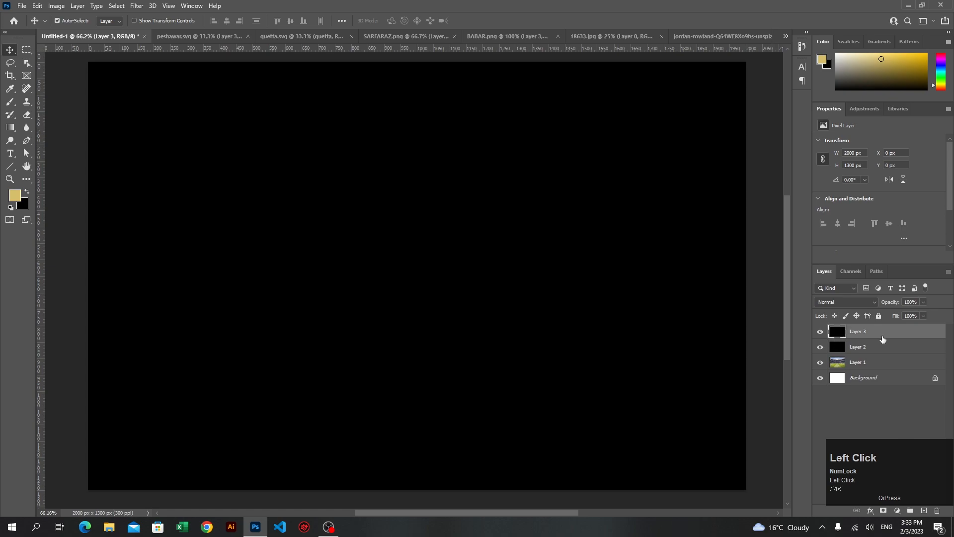
# Lower the opacity of both black layers, Layer 3 and Layer 2, to 29%
pyautogui.hotkey('ctrl', 'shift', 'Left')
pyautogui.click(919, 351)
pyautogui.hotkey('ctrl', 'shift', 'Left')
pyautogui.write('29')
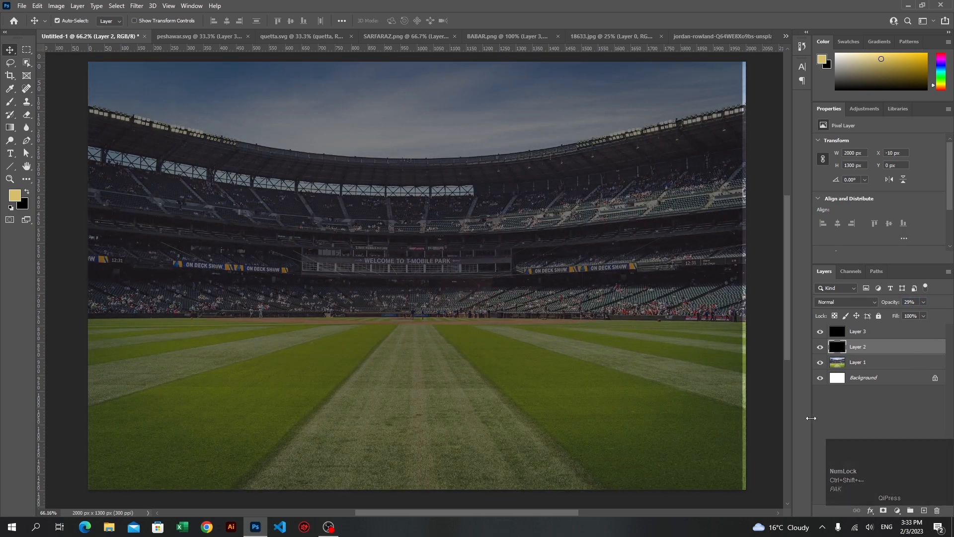
pyautogui.write('v')
# Try to nudge the black overlay 10 px to the right to cover the light strip along the canvas edge
pyautogui.click(756, 383)
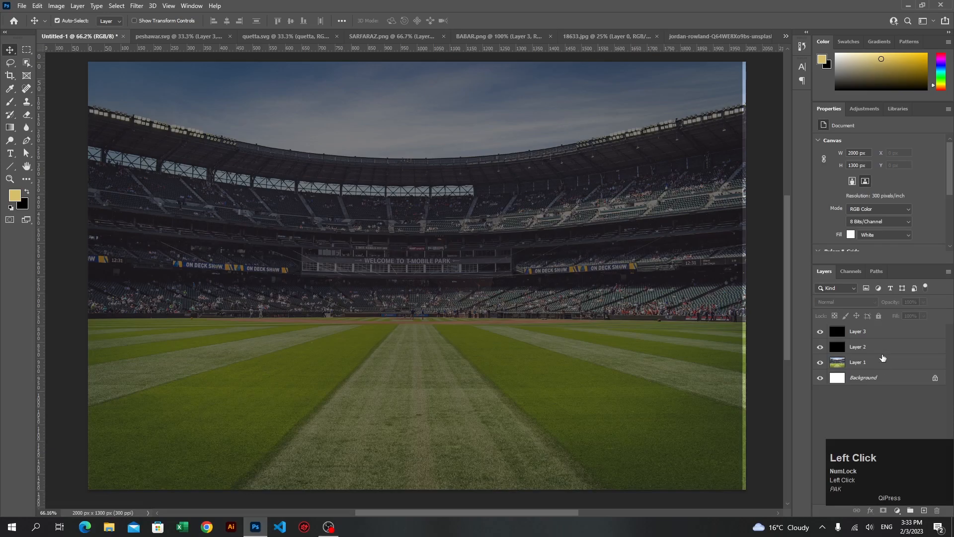
pyautogui.click(875, 348)
pyautogui.click(591, 381)
pyautogui.hotkey('shift', 'Right')
pyautogui.click(595, 386)
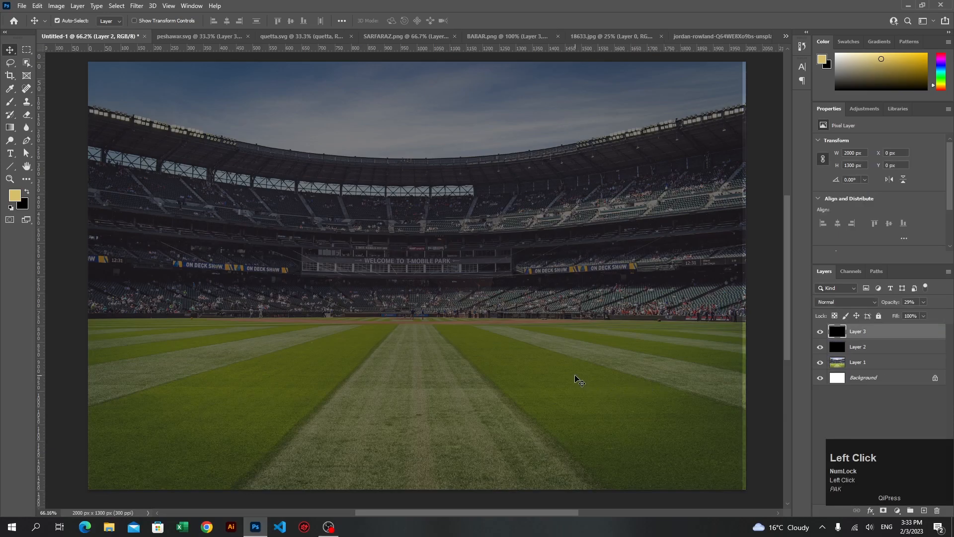
pyautogui.hotkey('shift', 'Right')
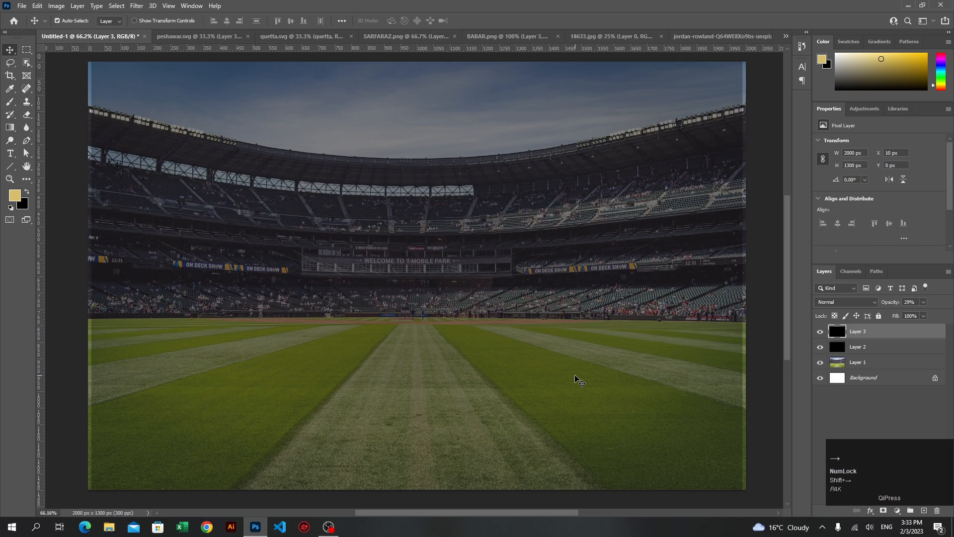
pyautogui.hotkey('shift', 'Left')
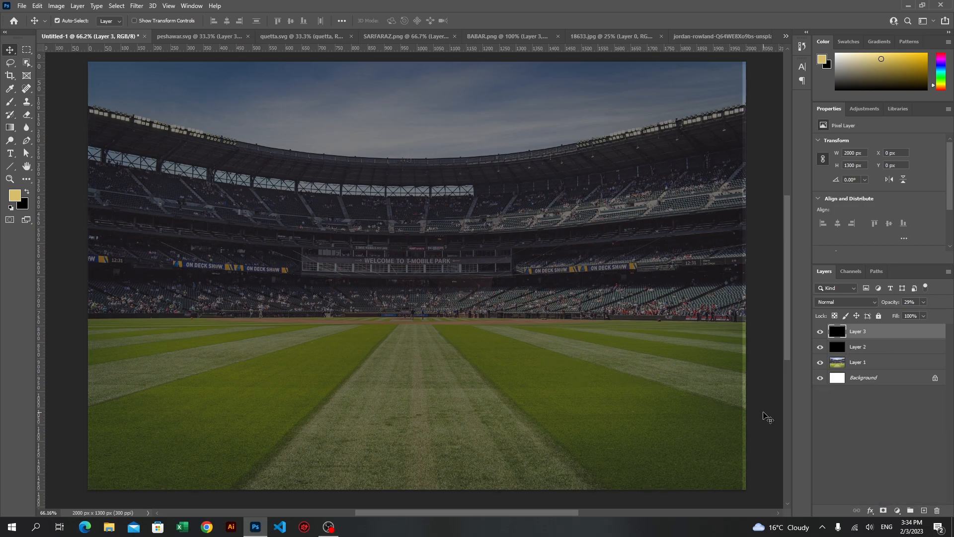
# Hide Layer 3 temporarily, nudge Layer 2 to X 0 px so it covers the whole canvas, and show Layer 3 again
pyautogui.click(882, 348)
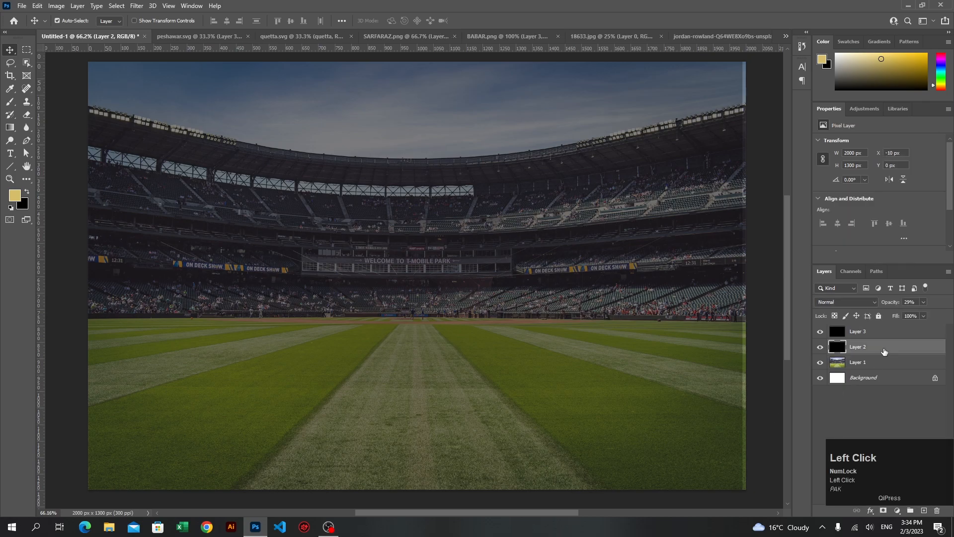
pyautogui.click(820, 332)
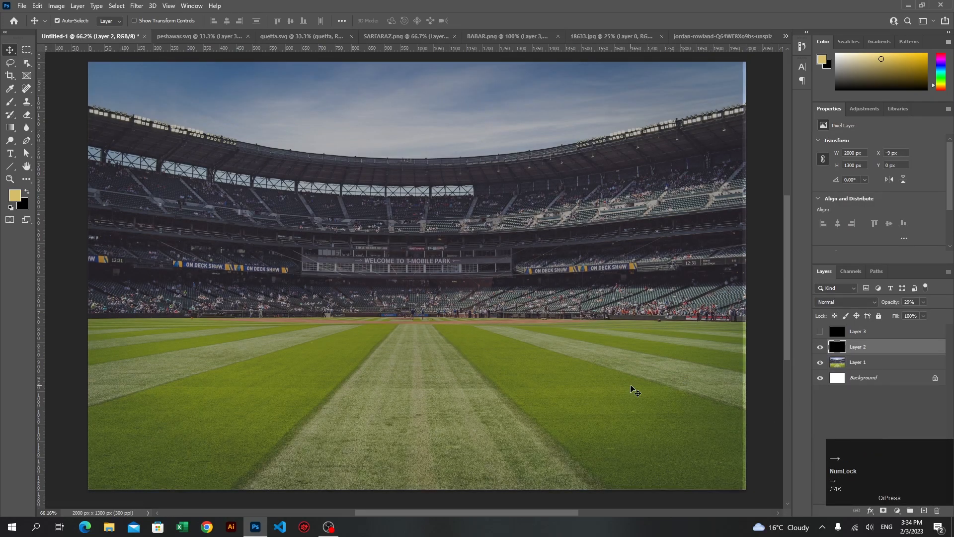
pyautogui.hotkey('shift', 'Right')
pyautogui.press('Left')
pyautogui.press('Left')
pyautogui.press('Left')
pyautogui.press('Left')
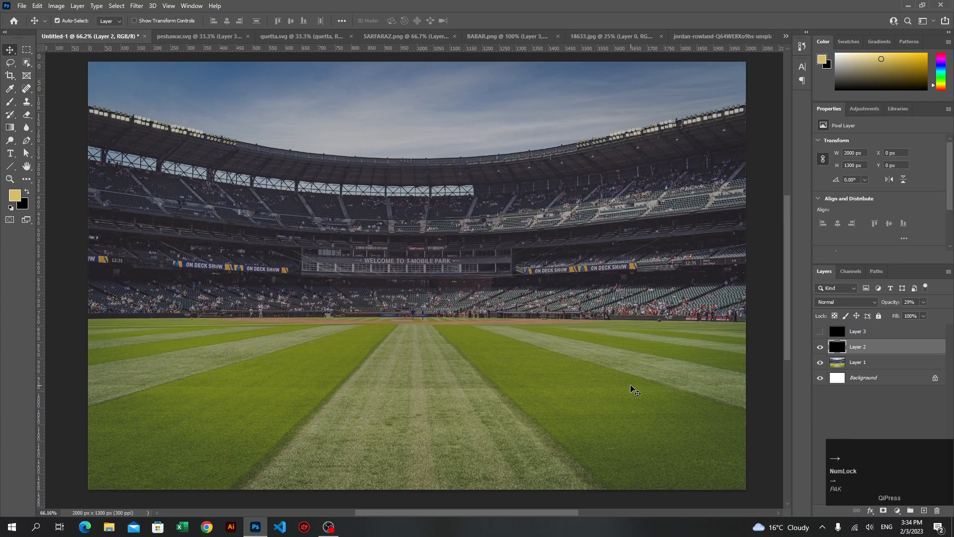
pyautogui.click(820, 331)
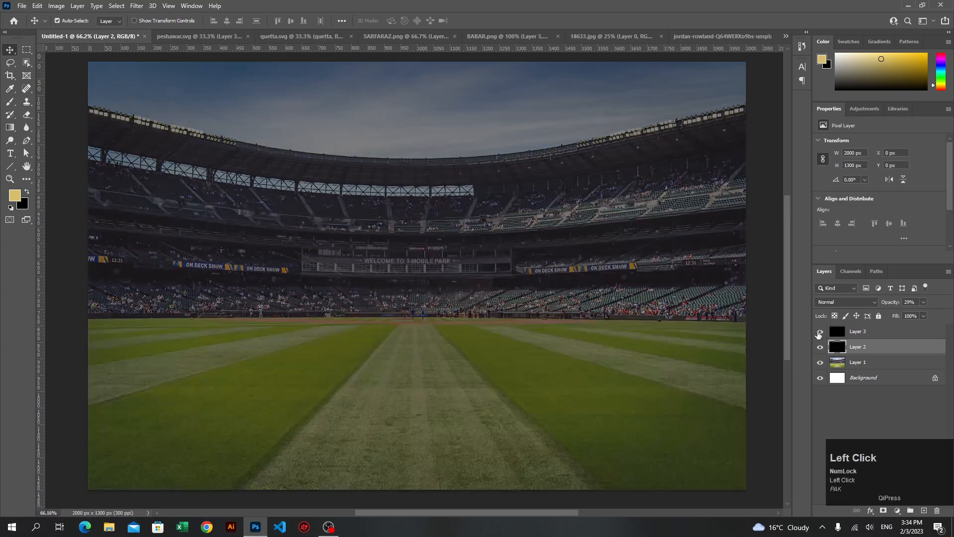
pyautogui.click(820, 347)
pyautogui.click(820, 346)
pyautogui.click(757, 378)
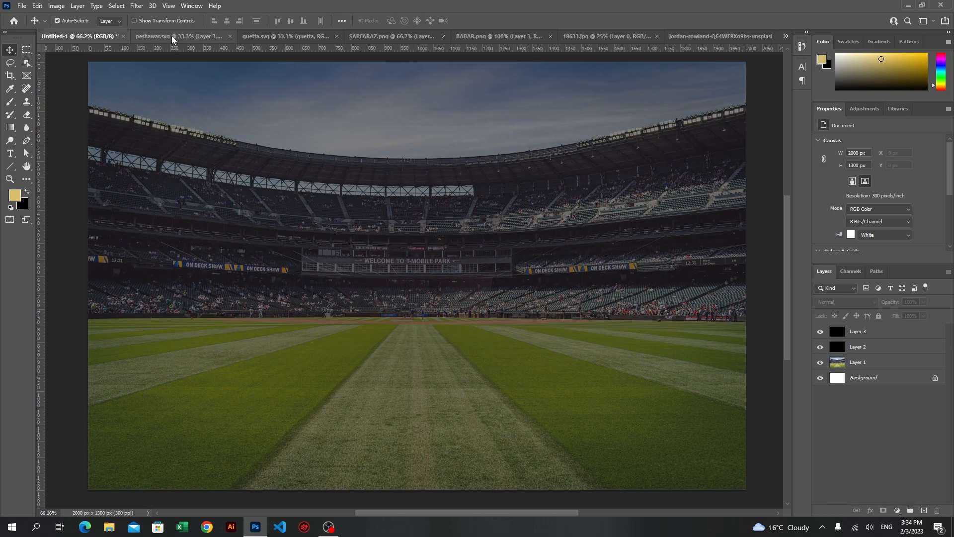
# Copy the purple-shirted player from SARFARAZ.png into Untitled-1 and place him on the right side at about X 1306 px, Y 285 px
pyautogui.click(360, 37)
pyautogui.moveTo(385, 338); pyautogui.dragTo(299, 248)
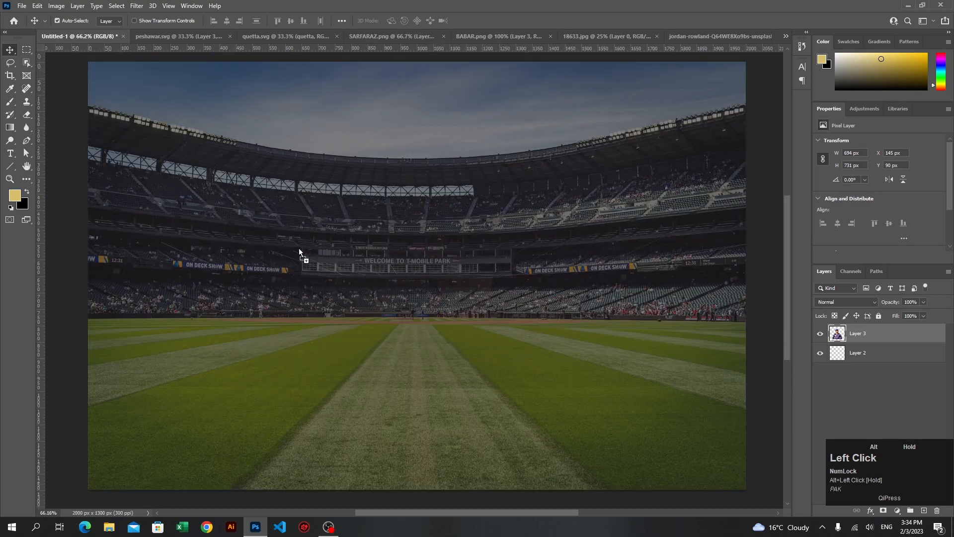
pyautogui.moveTo(565, 326); pyautogui.dragTo(629, 321)
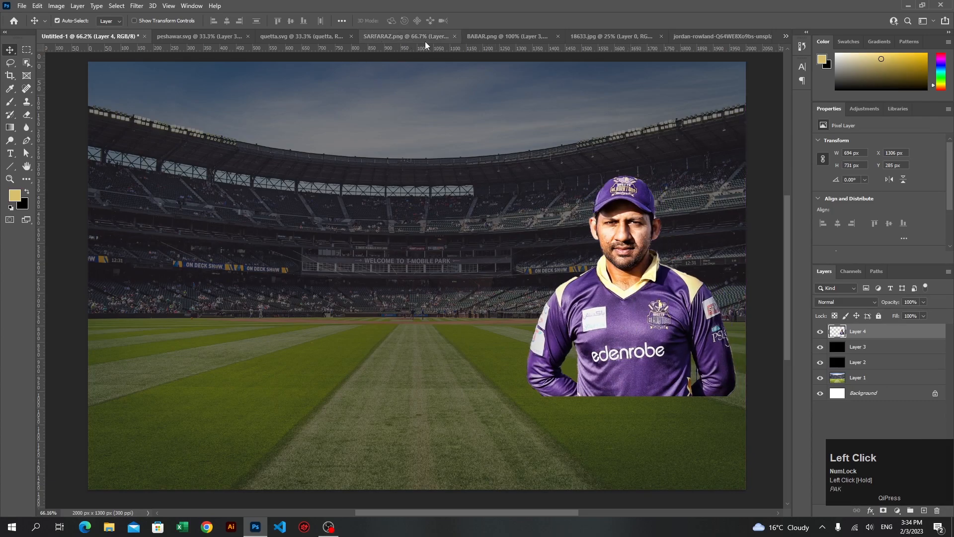
# Copy the yellow-shirted player from BABAR.png into Untitled-1 and place him on the left side at about X 27 px, Y 317 px
pyautogui.click(478, 38)
pyautogui.moveTo(318, 250); pyautogui.dragTo(205, 282)
pyautogui.moveTo(214, 341); pyautogui.dragTo(203, 341)
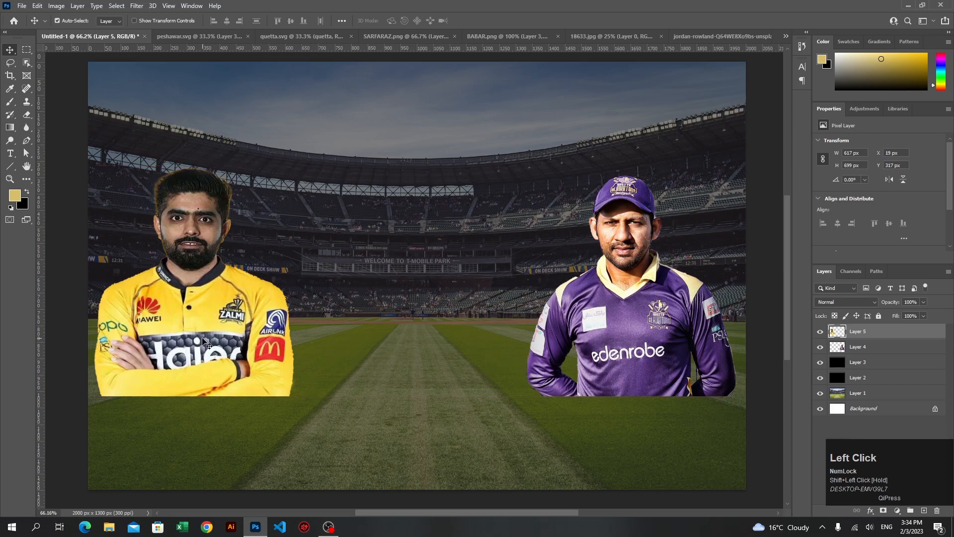
pyautogui.hotkey('shift', 'Right')
pyautogui.press('Left')
pyautogui.press('Left')
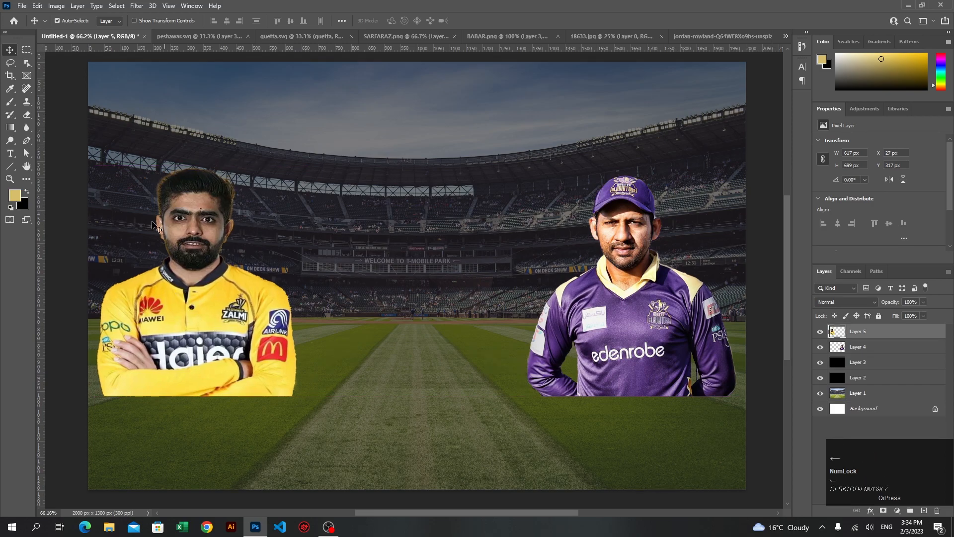
pyautogui.click(70, 142)
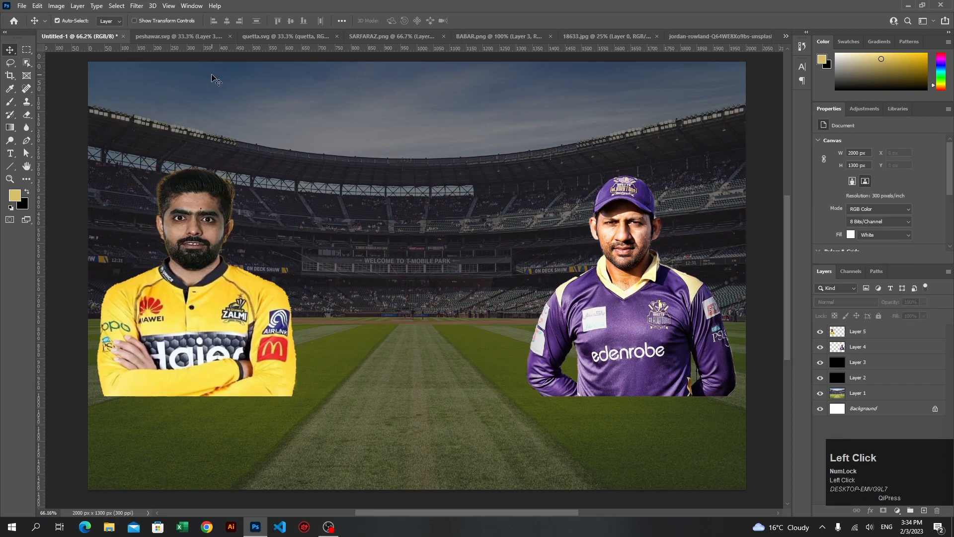
# Copy the Peshawar Zalmi logo from peshawar.svg into Untitled-1 and place it behind the yellow-shirted player, above his shoulder facing the center
pyautogui.click(184, 37)
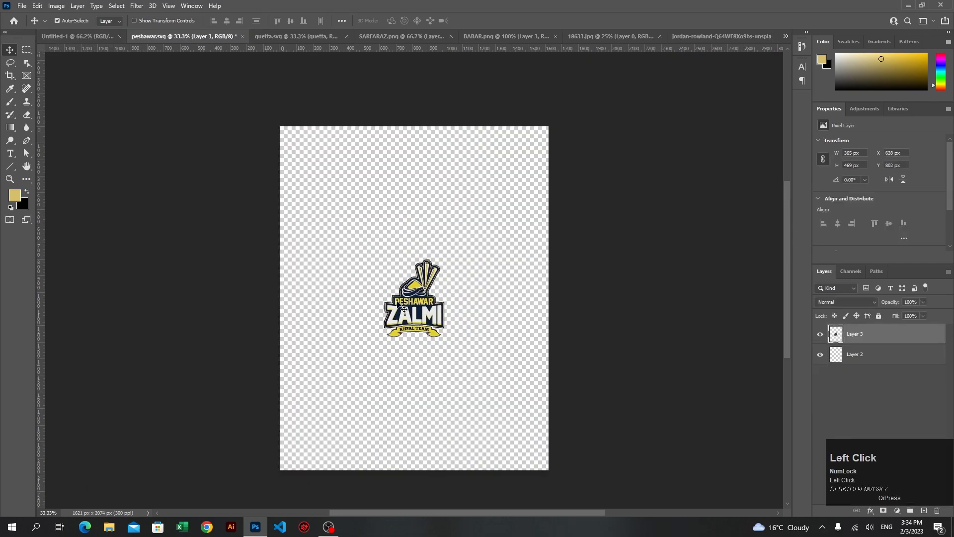
pyautogui.moveTo(417, 320); pyautogui.dragTo(89, 38)
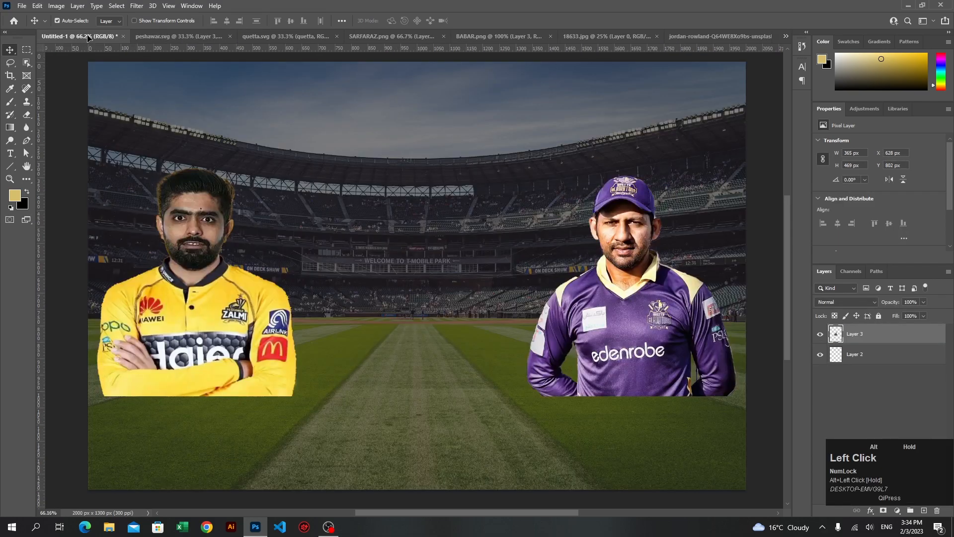
pyautogui.moveTo(258, 168); pyautogui.dragTo(258, 168)
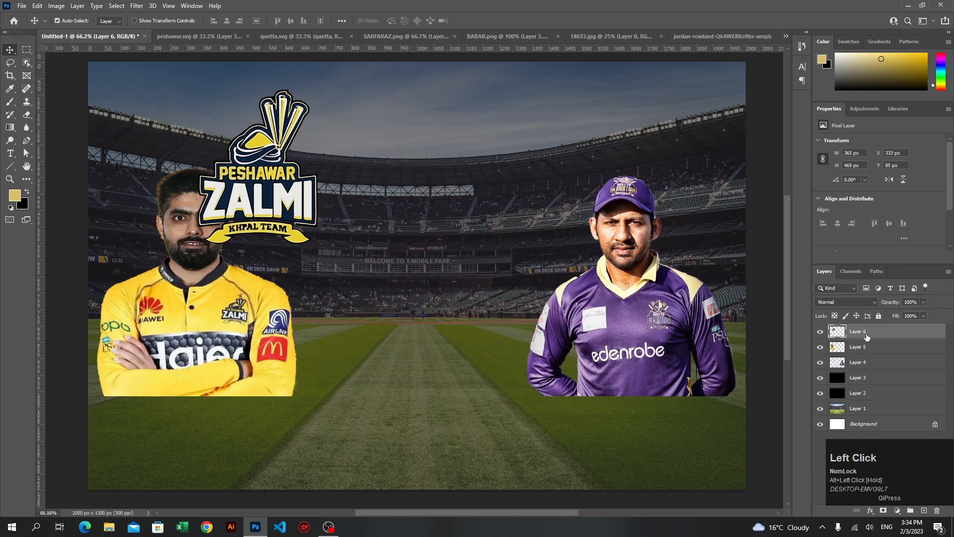
pyautogui.moveTo(850, 330); pyautogui.dragTo(855, 346)
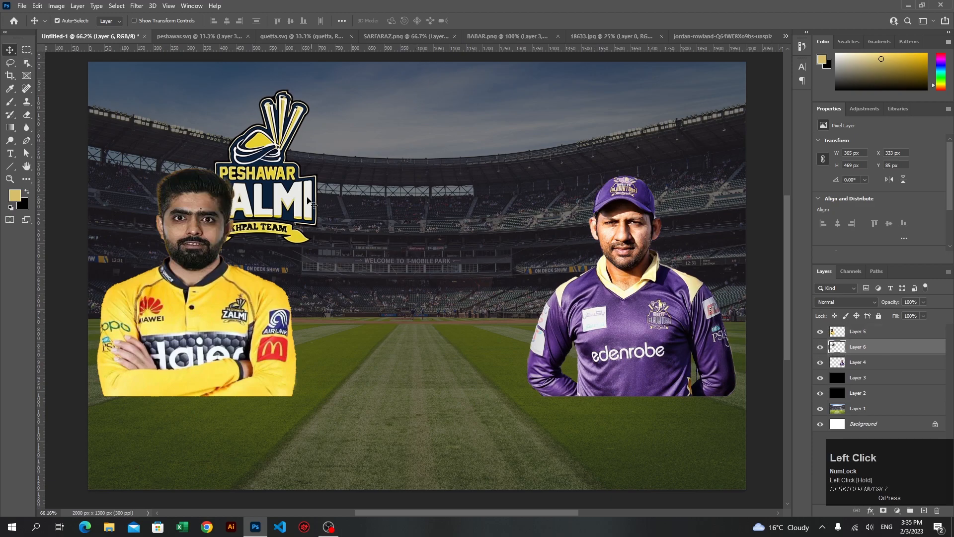
pyautogui.moveTo(269, 180); pyautogui.dragTo(284, 165)
pyautogui.click(73, 85)
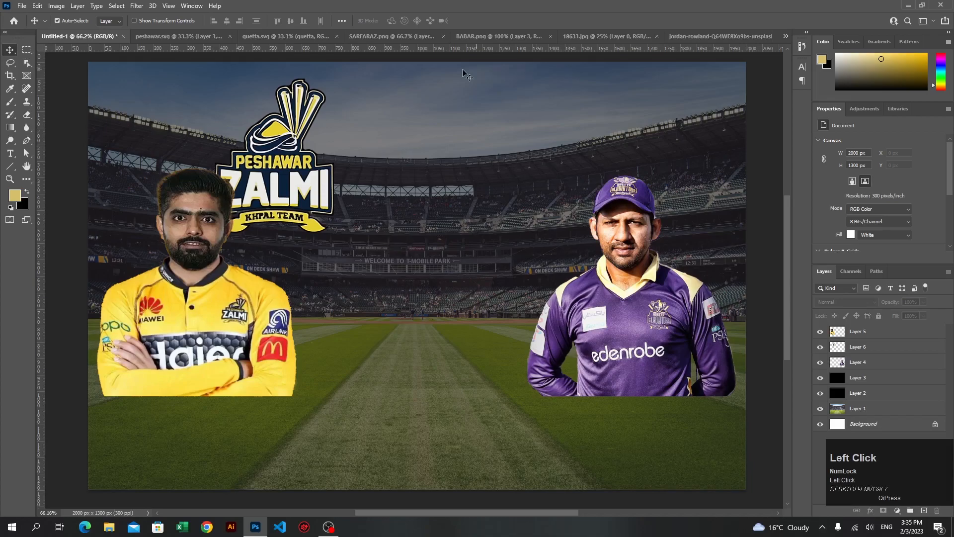
# Copy the Quetta Gladiators logo from quetta.svg into Untitled-1 at about X 1255 px, Y 53 px, layered behind the purple-shirted player
pyautogui.click(303, 34)
pyautogui.moveTo(398, 256); pyautogui.dragTo(83, 39)
pyautogui.moveTo(469, 206); pyautogui.dragTo(556, 187)
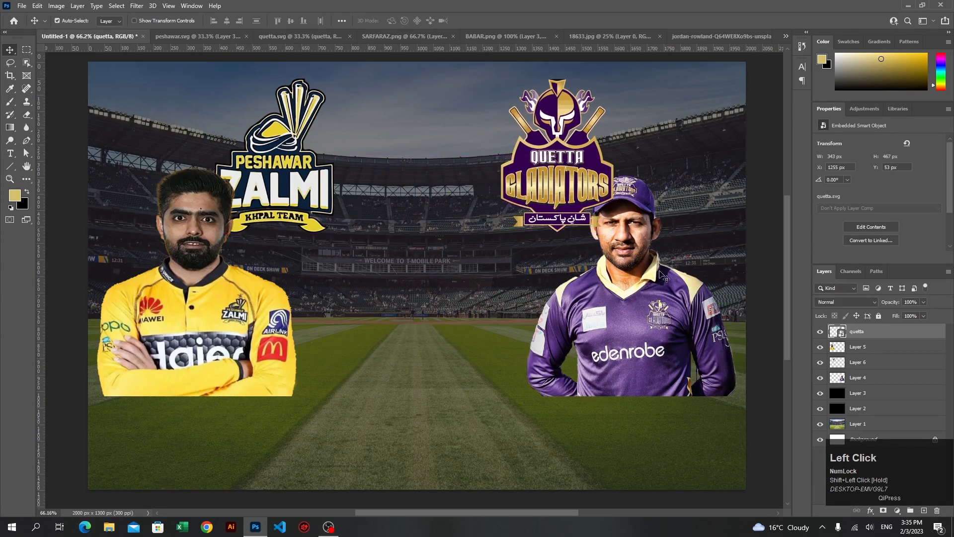
pyautogui.moveTo(879, 340); pyautogui.dragTo(880, 386)
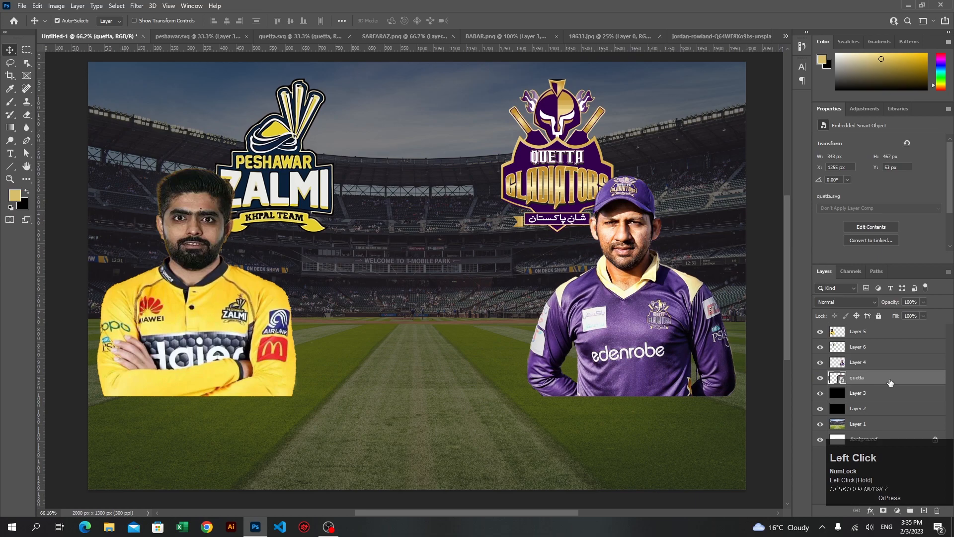
# Nudge the Peshawar Zalmi logo to the right, to about X 401 px
pyautogui.press('ctrl')
pyautogui.keyDown('ctrl'); pyautogui.click(254, 173); pyautogui.keyUp('ctrl')
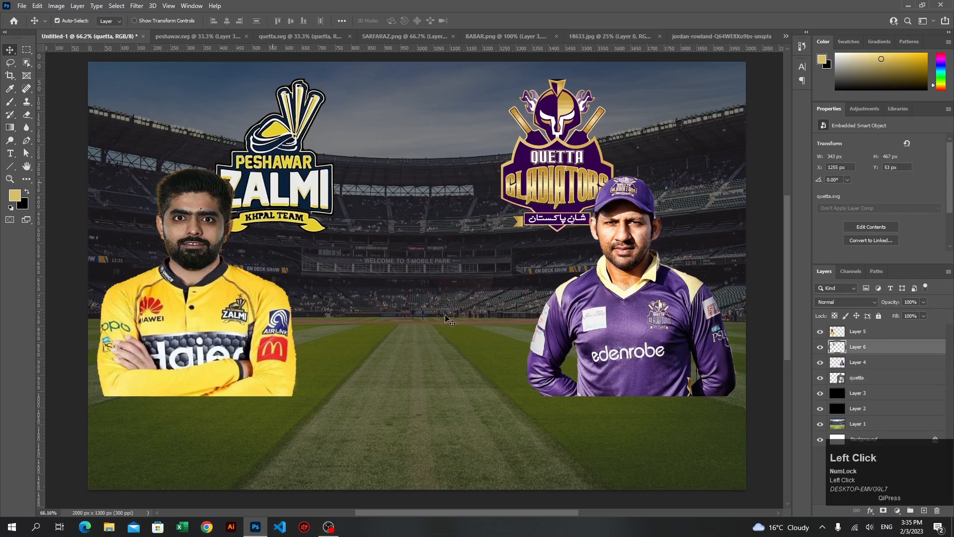
pyautogui.hotkey('shift', 'Right')
pyautogui.hotkey('shift', 'Right')
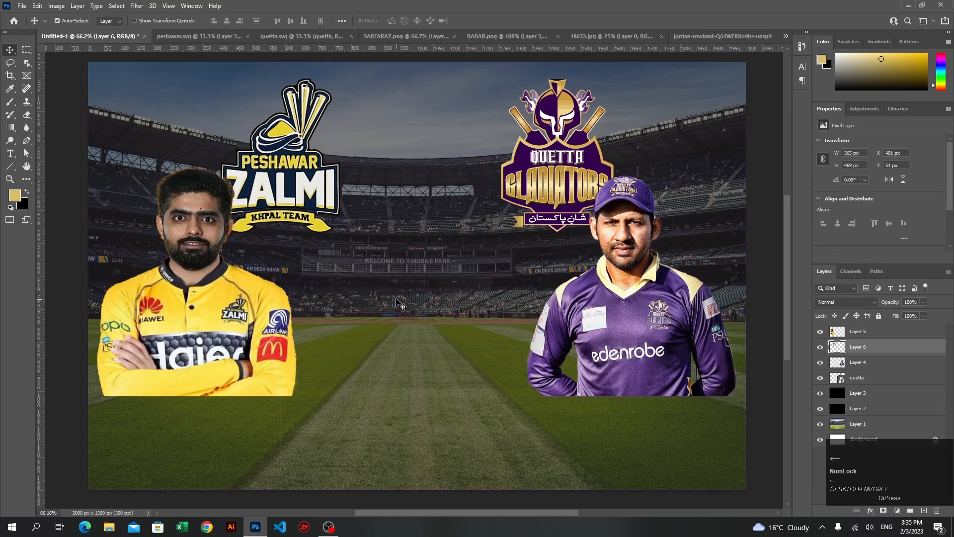
pyautogui.click(397, 301)
# Draw a rectangle about 622 × 137 px below the yellow-shirted player, at about X 24 px, Y 1046 px
pyautogui.scroll(-4, 422, 332)
pyautogui.scroll(2, 431, 336)
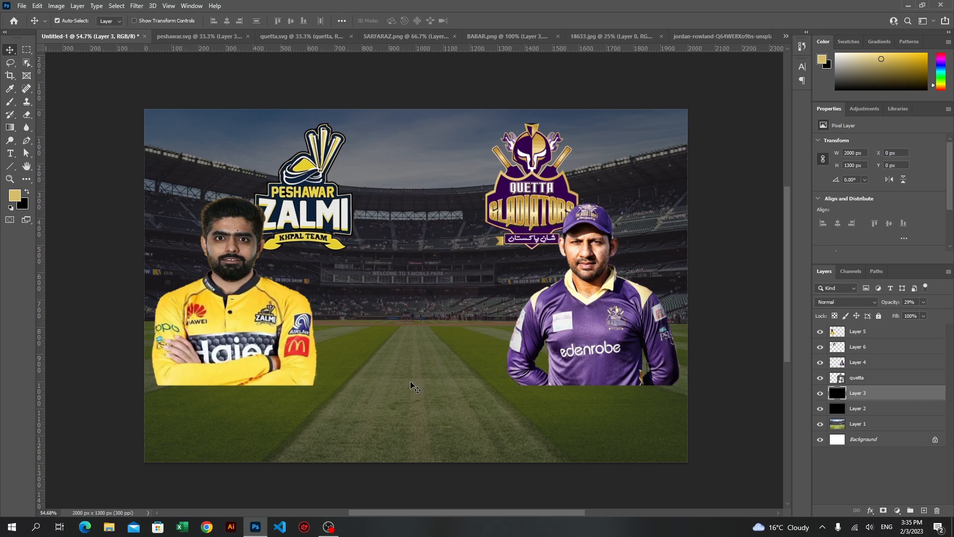
pyautogui.click(10, 166)
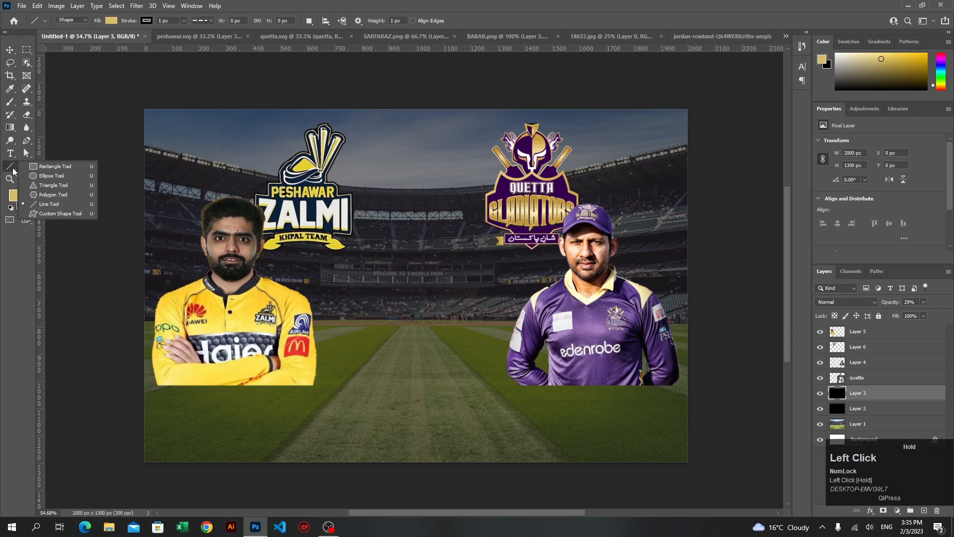
pyautogui.click(45, 166)
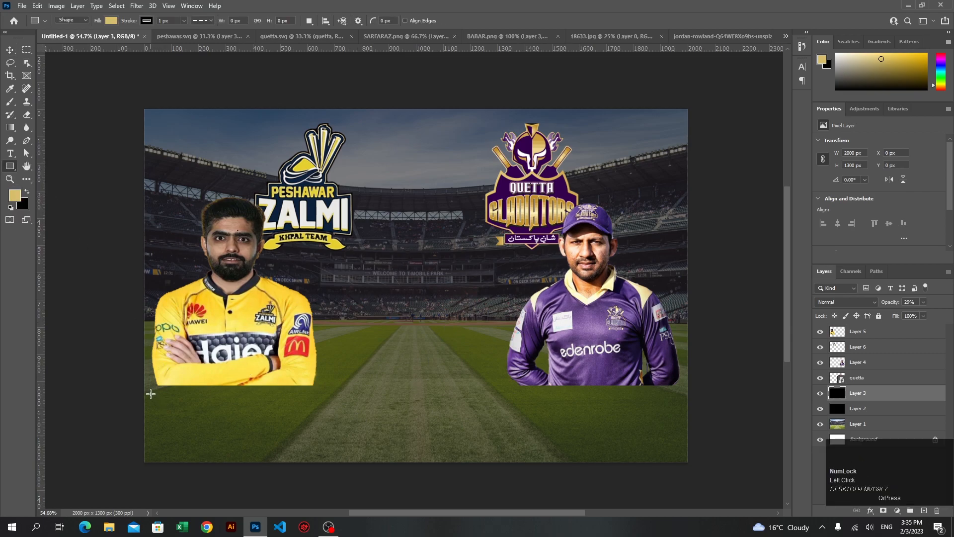
pyautogui.moveTo(150, 393); pyautogui.dragTo(319, 430)
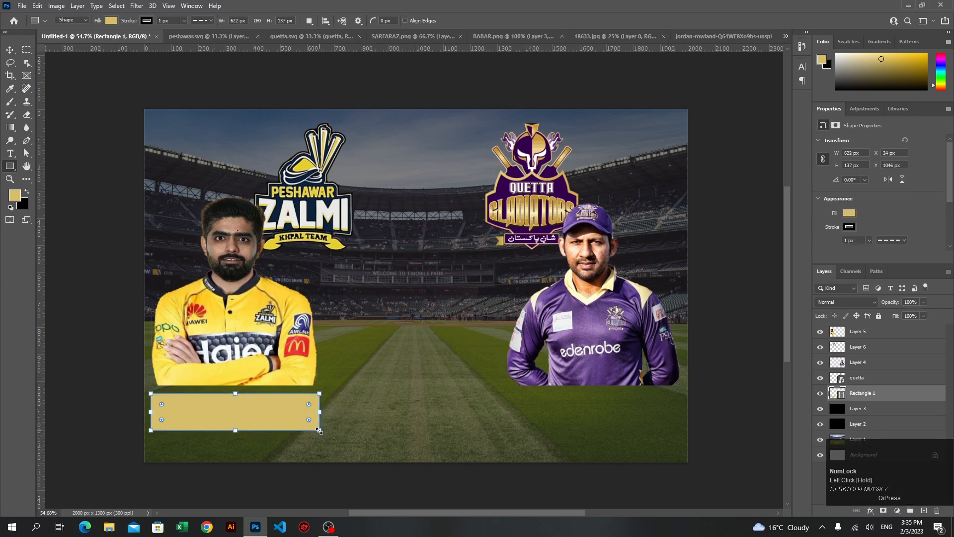
# Set the new rectangle's stroke color to white
pyautogui.click(849, 227)
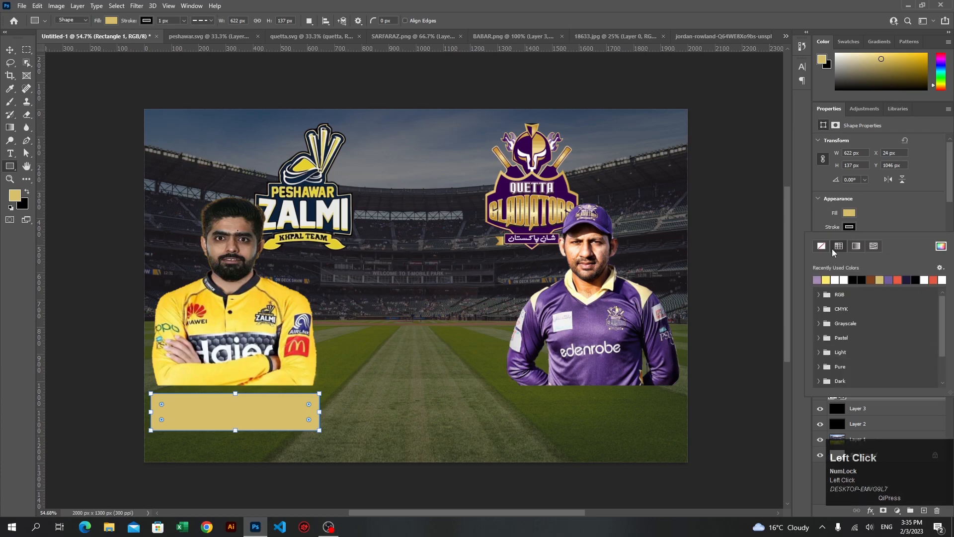
pyautogui.click(940, 246)
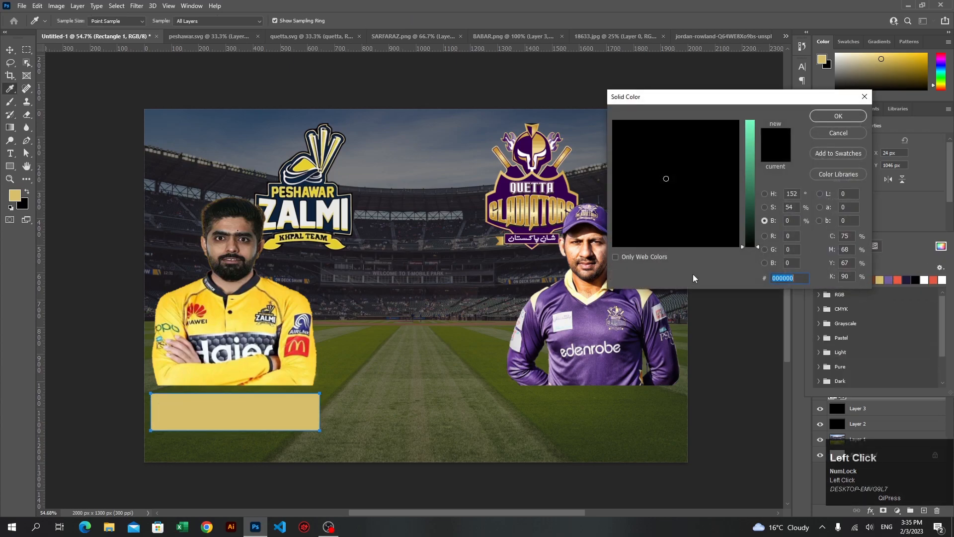
pyautogui.moveTo(748, 231); pyautogui.dragTo(749, 119)
pyautogui.moveTo(701, 197); pyautogui.dragTo(704, 250)
pyautogui.click(837, 116)
# Make the rectangle's stroke a solid line and set its width to 6 px
pyautogui.click(893, 240)
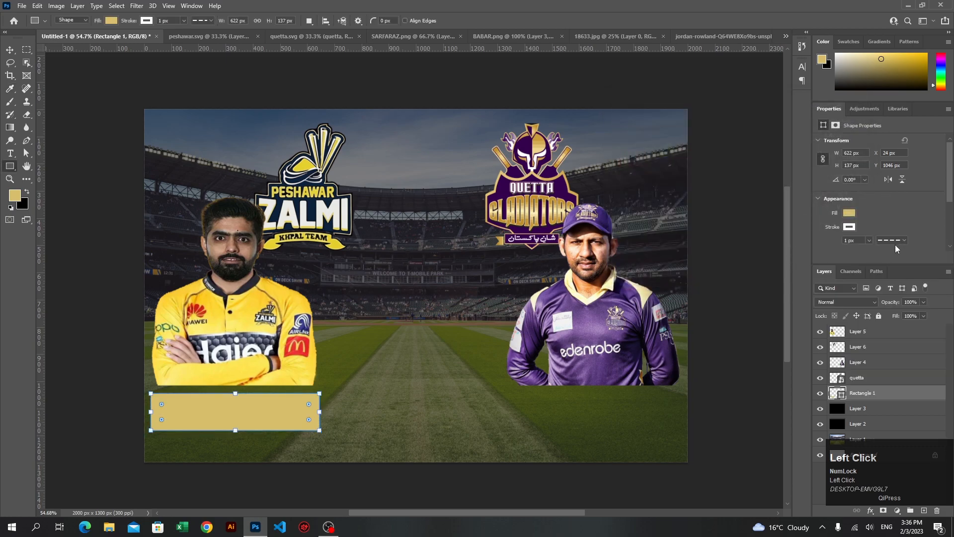
pyautogui.click(850, 240)
pyautogui.scroll(1, 851, 239)
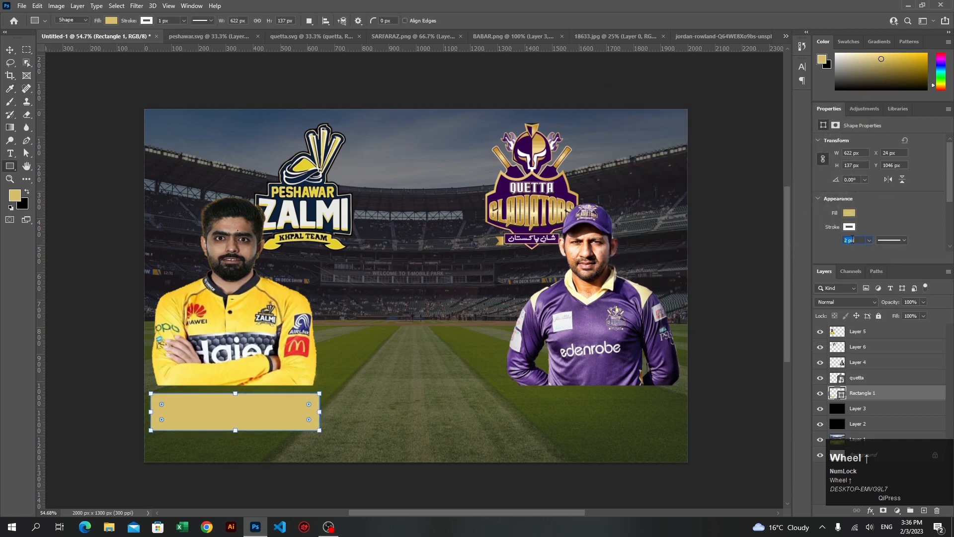
pyautogui.scroll(2, 851, 239)
pyautogui.click(851, 240)
pyautogui.scroll(1, 851, 239)
# Fill the rectangle with black and lower its layer opacity to 29%
pyautogui.click(849, 213)
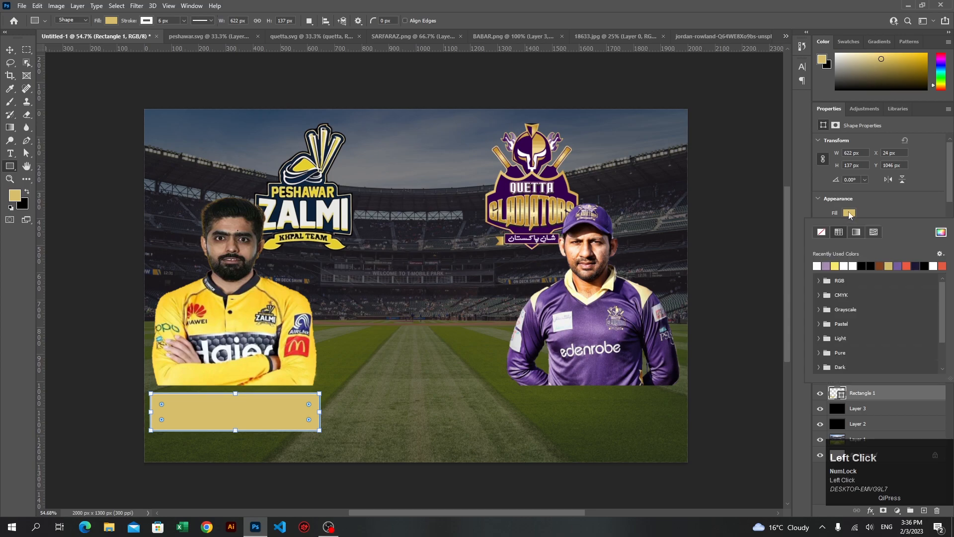
pyautogui.click(867, 265)
pyautogui.click(898, 204)
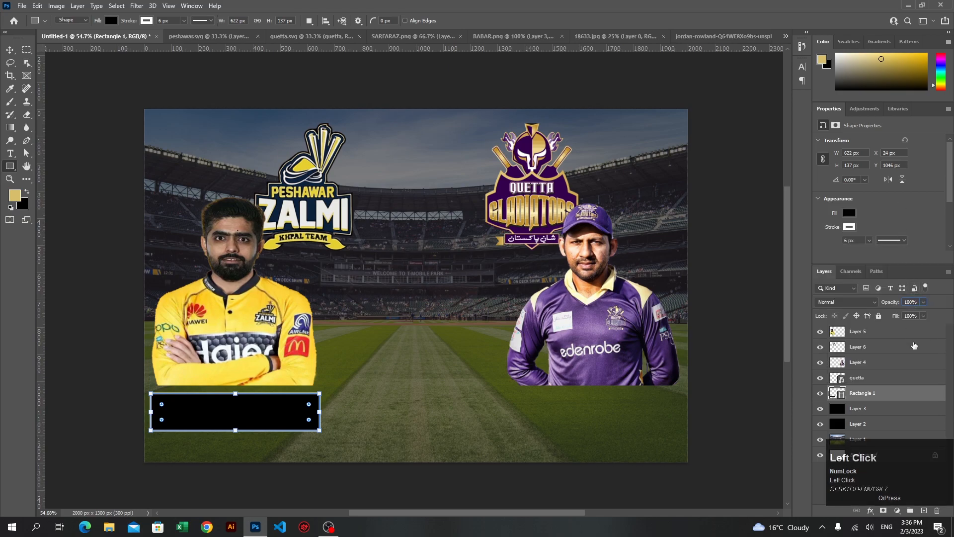
pyautogui.hotkey('ctrl', 'shift', 'Left')
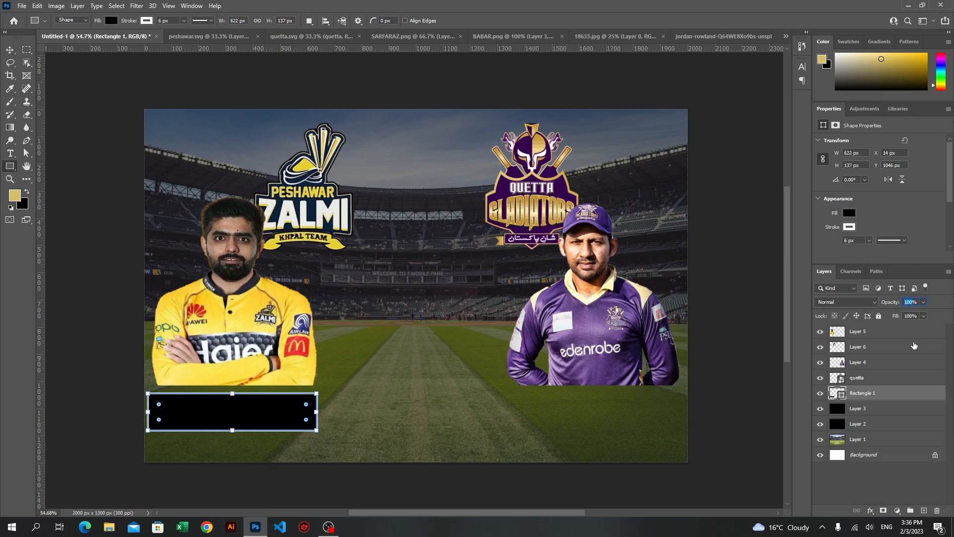
pyautogui.write('29')
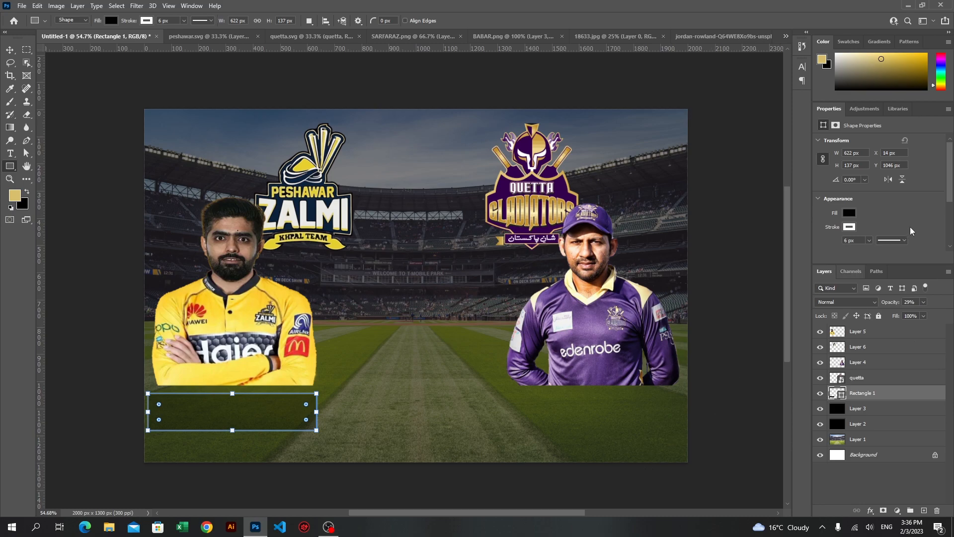
# Thicken the rectangle's stroke to 11 px and raise its layer opacity to about 40%
pyautogui.click(705, 406)
pyautogui.click(10, 50)
pyautogui.click(122, 443)
pyautogui.click(223, 418)
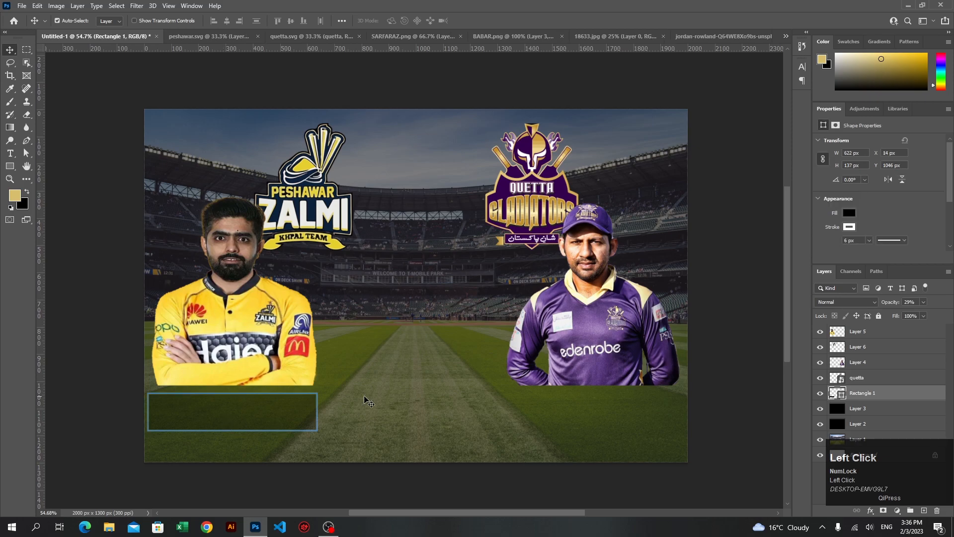
pyautogui.scroll(2, 368, 401)
pyautogui.click(861, 241)
pyautogui.scroll(2, 860, 241)
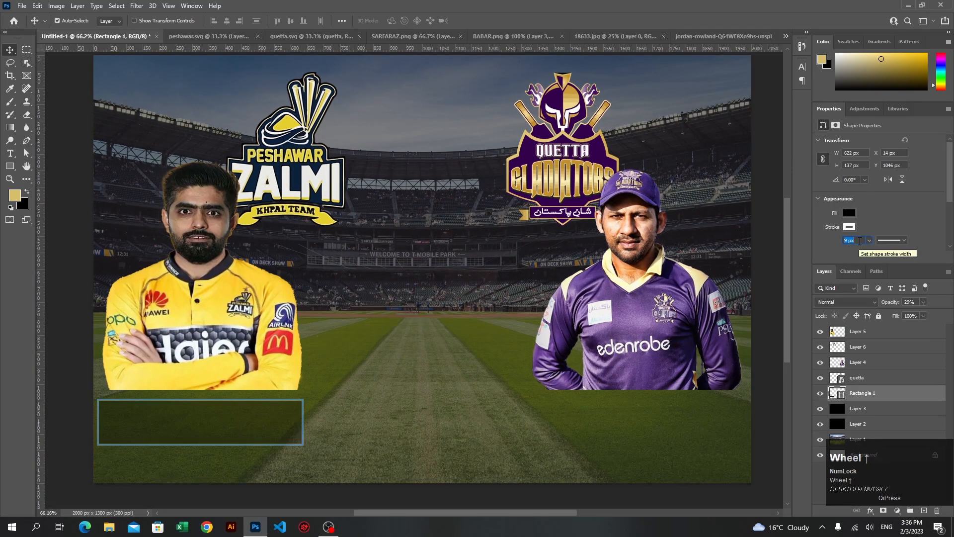
pyautogui.click(861, 241)
pyautogui.scroll(2, 861, 241)
pyautogui.click(911, 302)
pyautogui.scroll(13, 911, 301)
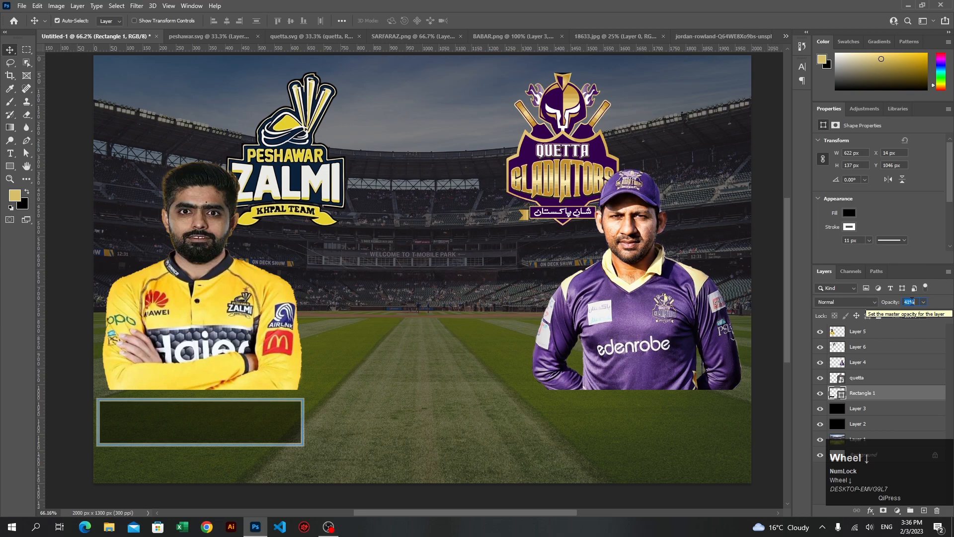
# Reposition the rectangle beneath the yellow-shirted player to about X 27 px, Y 1041 px
pyautogui.click(75, 272)
pyautogui.keyDown('shift'); pyautogui.click(210, 426); pyautogui.keyUp('shift')
pyautogui.moveTo(210, 426); pyautogui.dragTo(189, 429)
pyautogui.hotkey('ctrl', 'z')
pyautogui.click(62, 401)
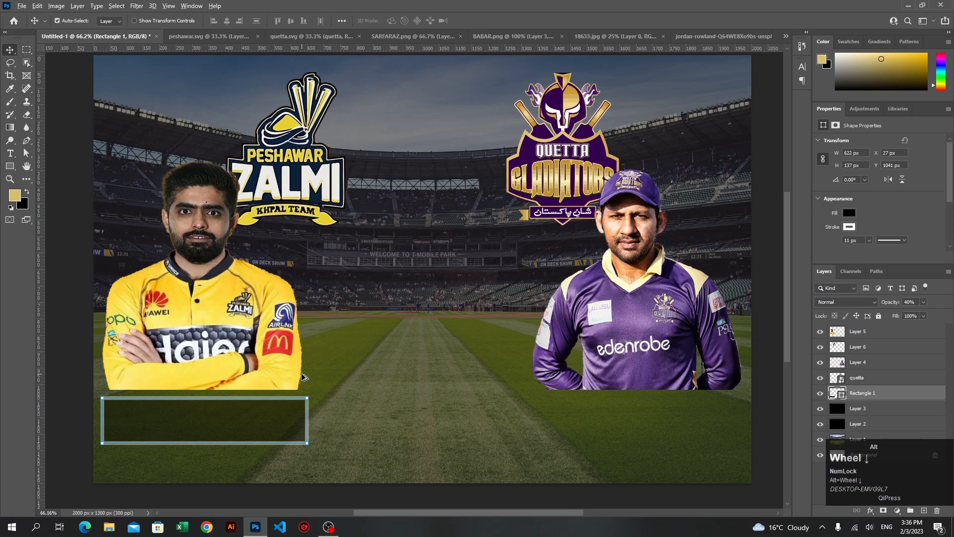
# Duplicate the rectangle horizontally to beneath the purple-shirted player and nudge the copy to about X 1349 px, Y 1041 px
pyautogui.scroll(-1, 189, 429)
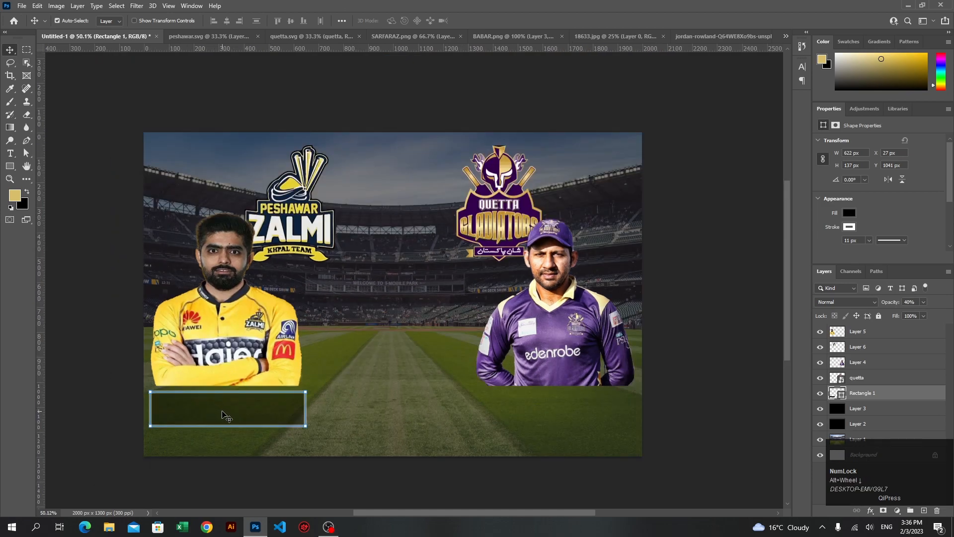
pyautogui.click(247, 405)
pyautogui.moveTo(258, 416); pyautogui.dragTo(591, 416)
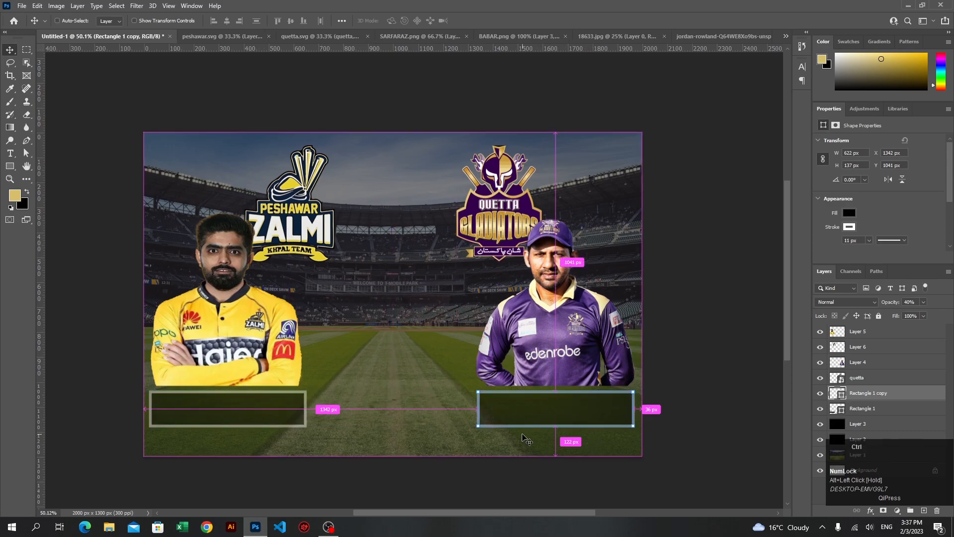
pyautogui.press('Right')
pyautogui.press('Num_Lock')
pyautogui.press('Right')
pyautogui.press('Right')
pyautogui.press('ctrl')
pyautogui.press('Right')
pyautogui.press('Right')
pyautogui.press('Right')
pyautogui.press('Right')
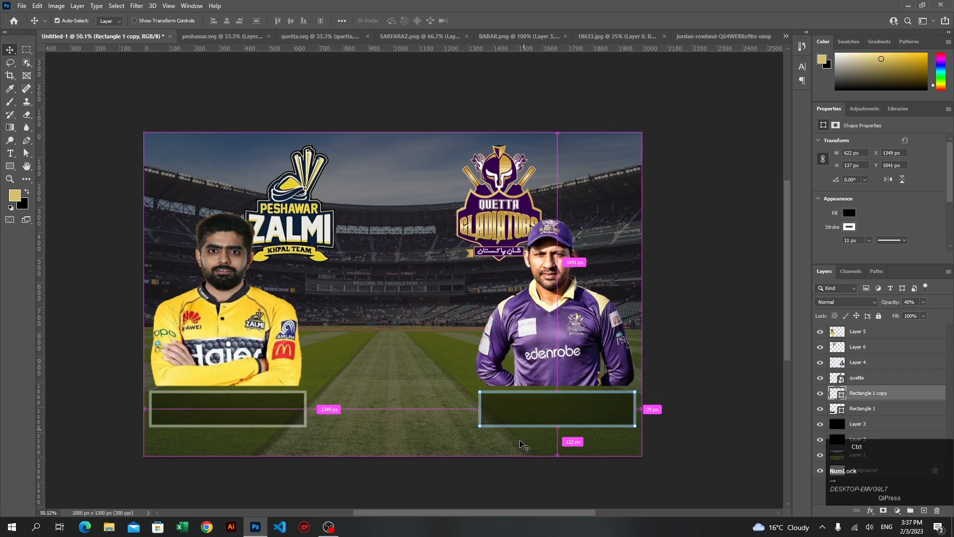
# Compare both rectangles' distances to the canvas edges and align the copy under the purple-shirted player at X 1351 px
pyautogui.keyDown('ctrl'); pyautogui.click(272, 428); pyautogui.keyUp('ctrl')
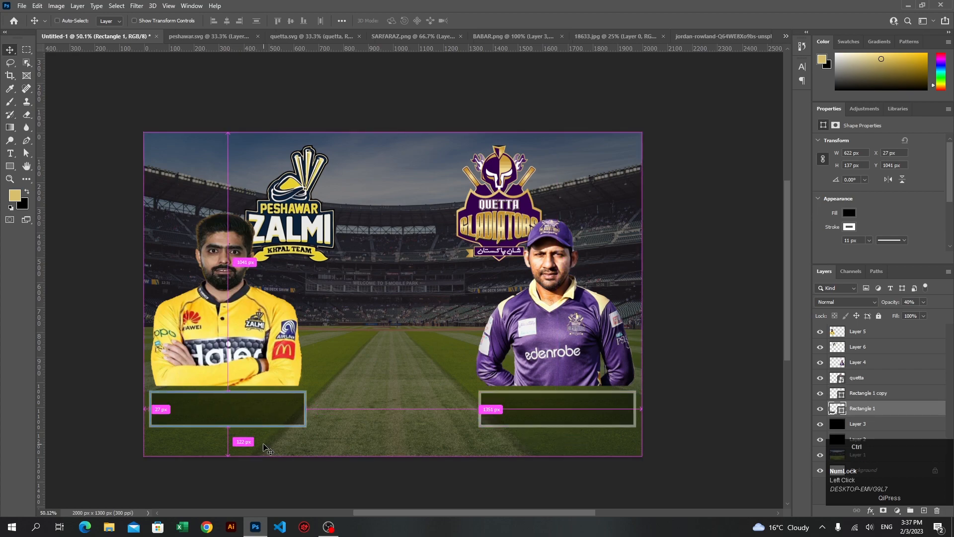
pyautogui.moveTo(212, 411); pyautogui.dragTo(211, 410)
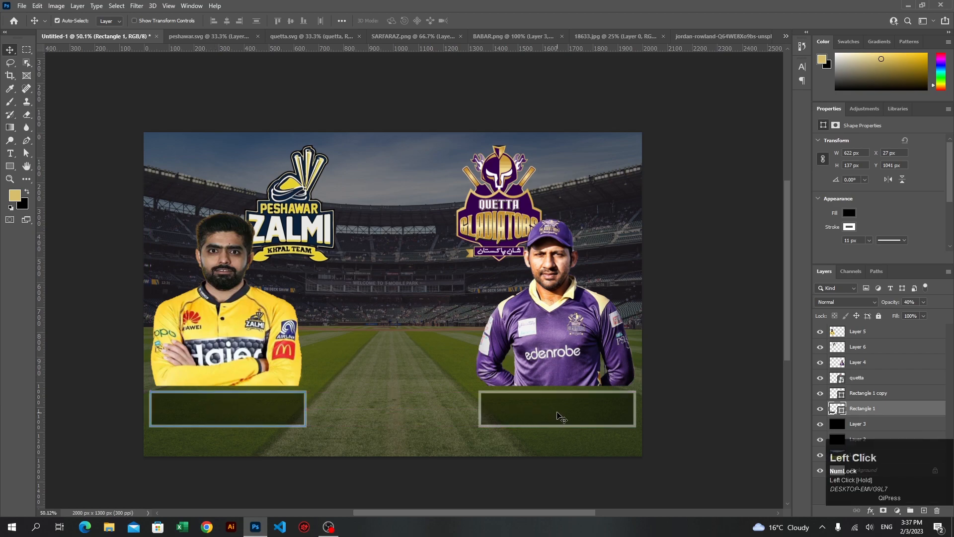
pyautogui.moveTo(557, 414); pyautogui.dragTo(560, 414)
pyautogui.click(277, 410)
pyautogui.press('ctrl')
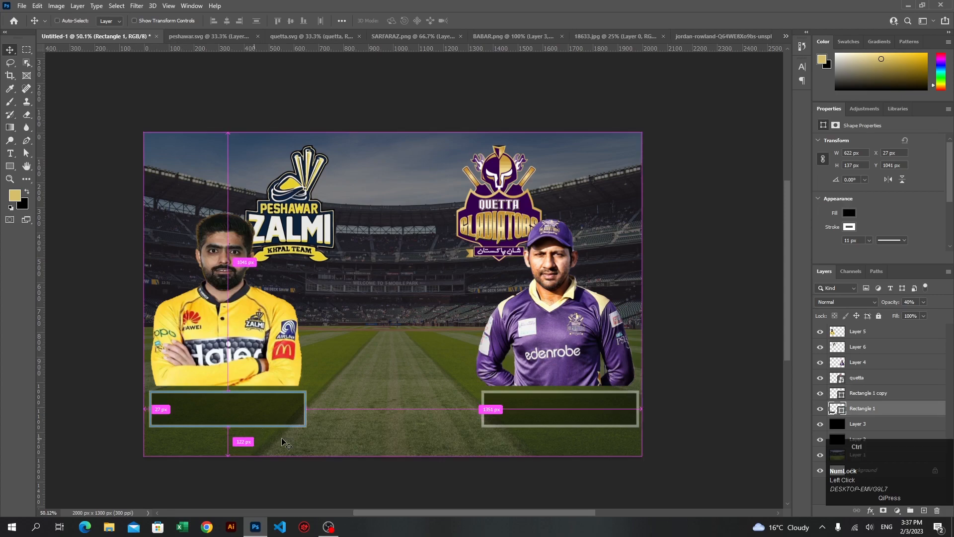
pyautogui.click(528, 425)
pyautogui.press('ctrl')
pyautogui.hotkey('shift', 'Left')
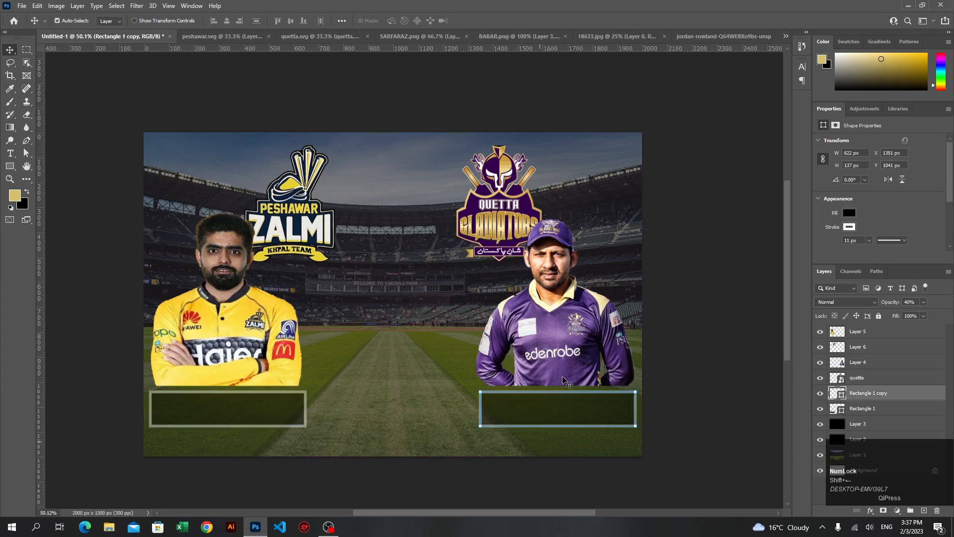
# Shift the purple-shirted player slightly right to about X 1315 px, above his rectangle
pyautogui.click(565, 369)
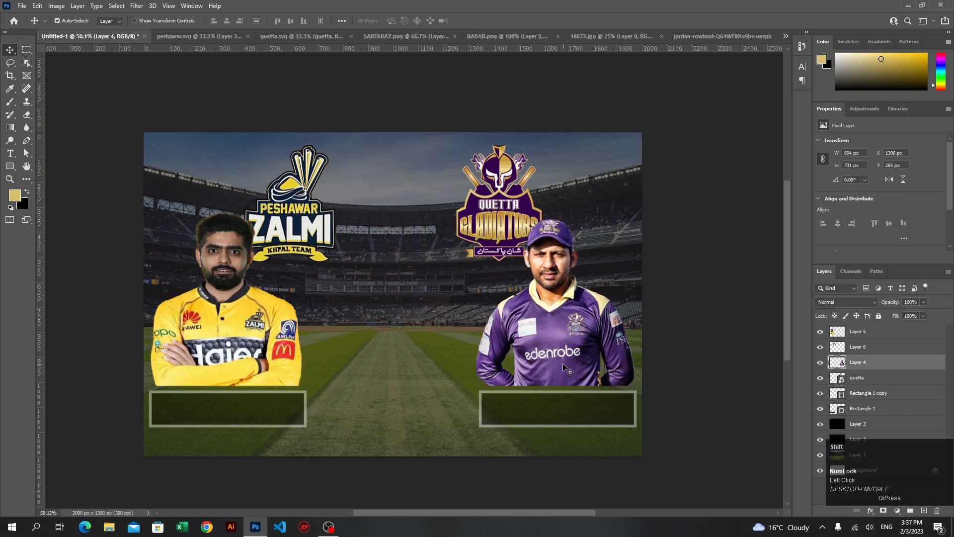
pyautogui.moveTo(565, 370); pyautogui.dragTo(568, 370)
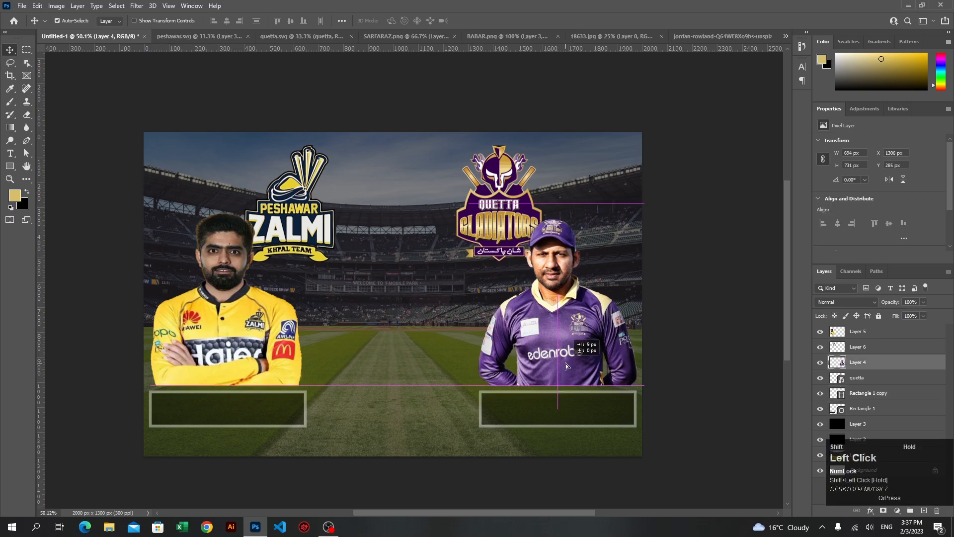
pyautogui.click(534, 486)
# Duplicate the rectangle beneath the yellow-shirted player into the center between both players, at about X 689 px, Y 904 px
pyautogui.scroll(1, 410, 323)
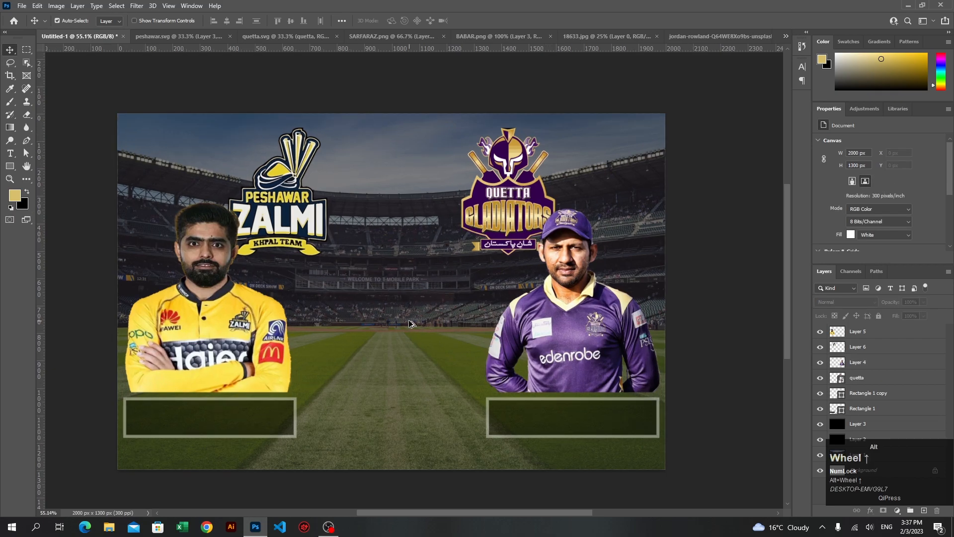
pyautogui.scroll(2, 410, 323)
pyautogui.hscroll(-2, 400, 444)
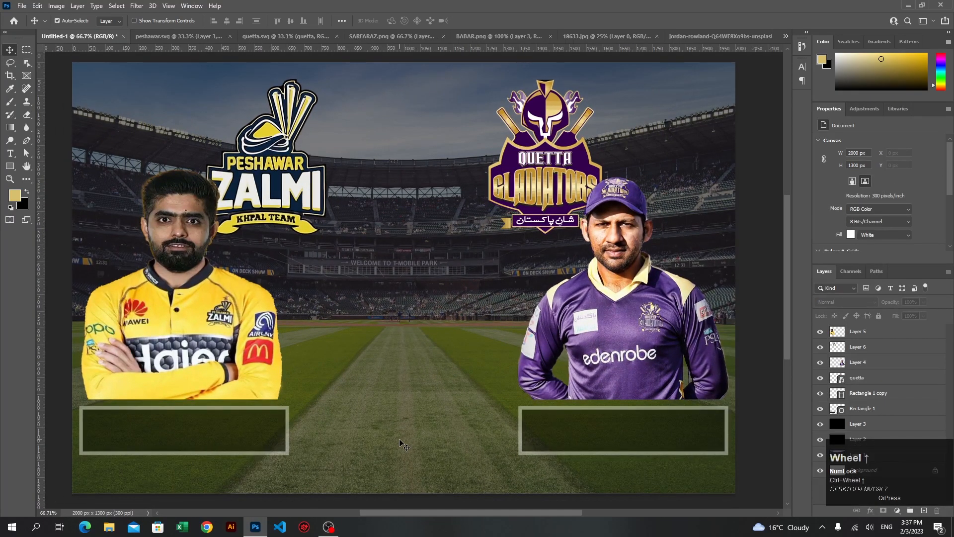
pyautogui.click(266, 441)
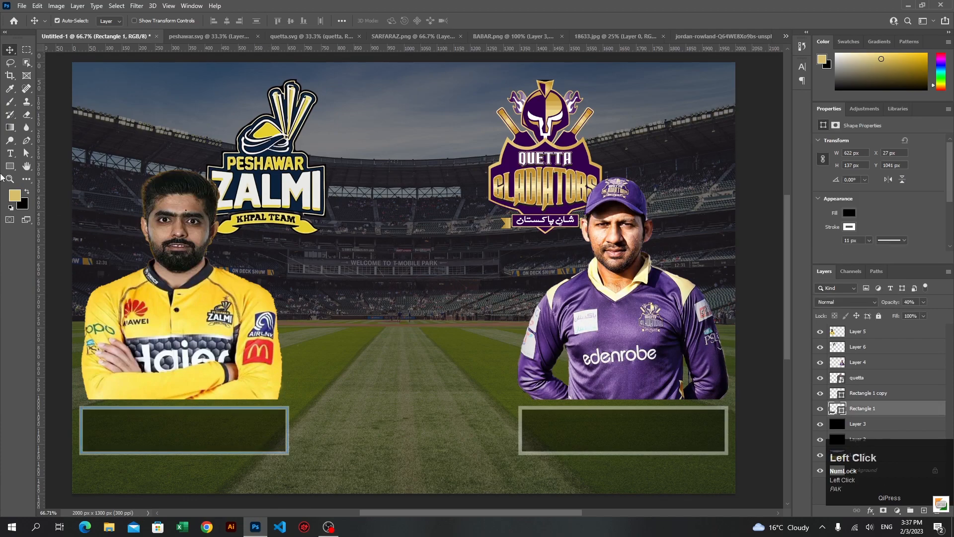
pyautogui.moveTo(230, 436); pyautogui.dragTo(433, 397)
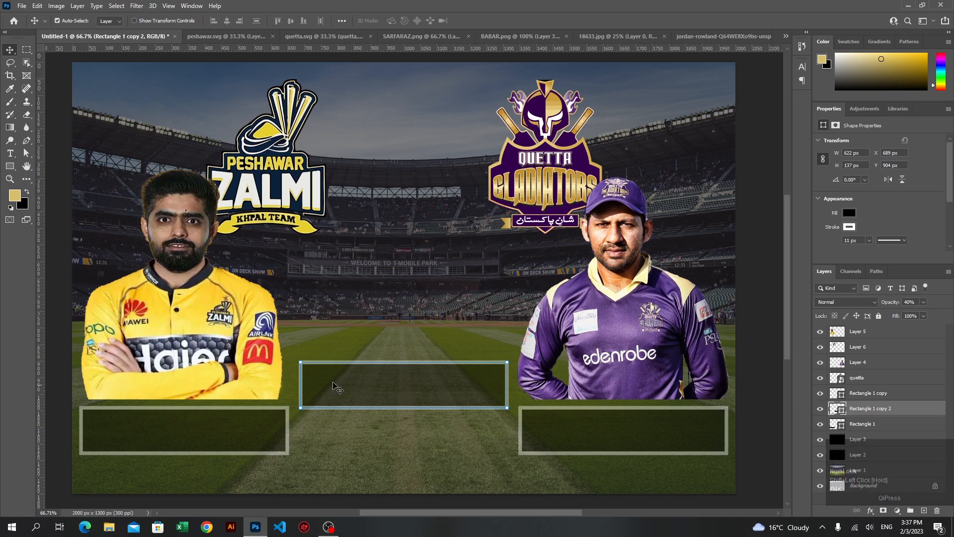
# Convert the yellow-shirted player's rectangle to a regular path and slant its inner edge by moving the upper-right corner outward to 702 px total width
pyautogui.click(159, 434)
pyautogui.press('a')
pyautogui.click(287, 414)
pyautogui.hotkey('shift', 'Right')
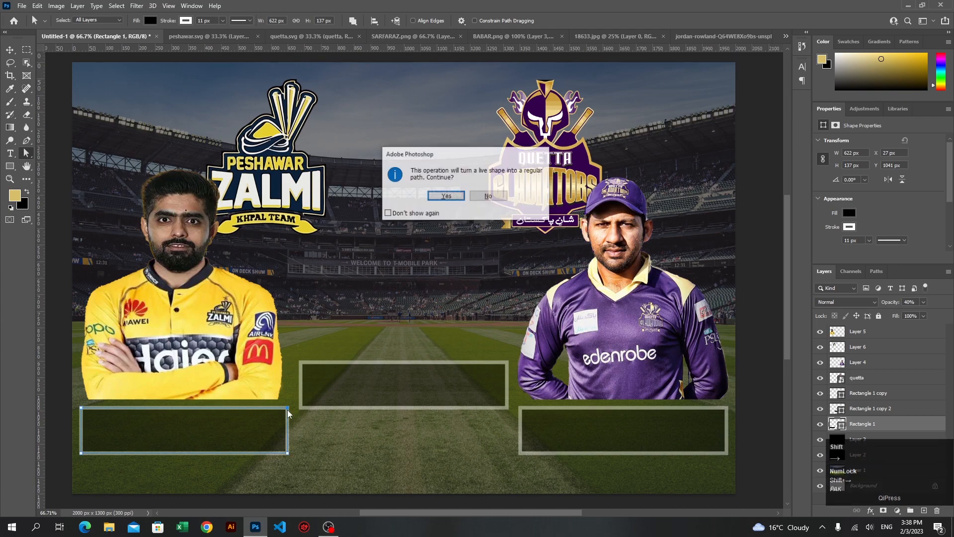
pyautogui.press('Return')
pyautogui.hotkey('shift', 'Right')
pyautogui.hotkey('shift', 'Right')
pyautogui.hotkey('shift', 'Right')
pyautogui.hotkey('shift', 'Right')
pyautogui.hotkey('shift', 'Right')
pyautogui.hotkey('shift', 'Right')
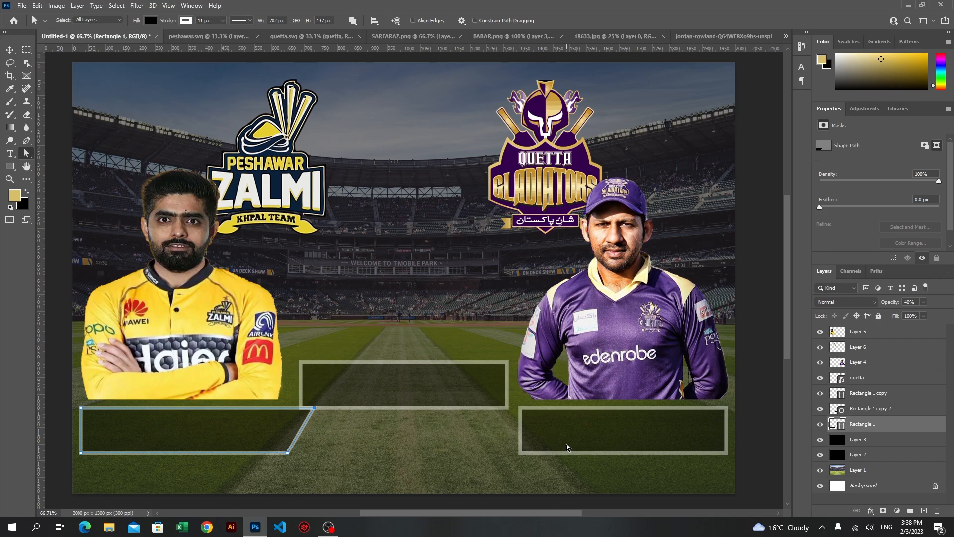
# Convert the purple-shirted player's rectangle to a path and slant its inner edge by moving the upper-left corner outward to 702 px total width
pyautogui.click(538, 426)
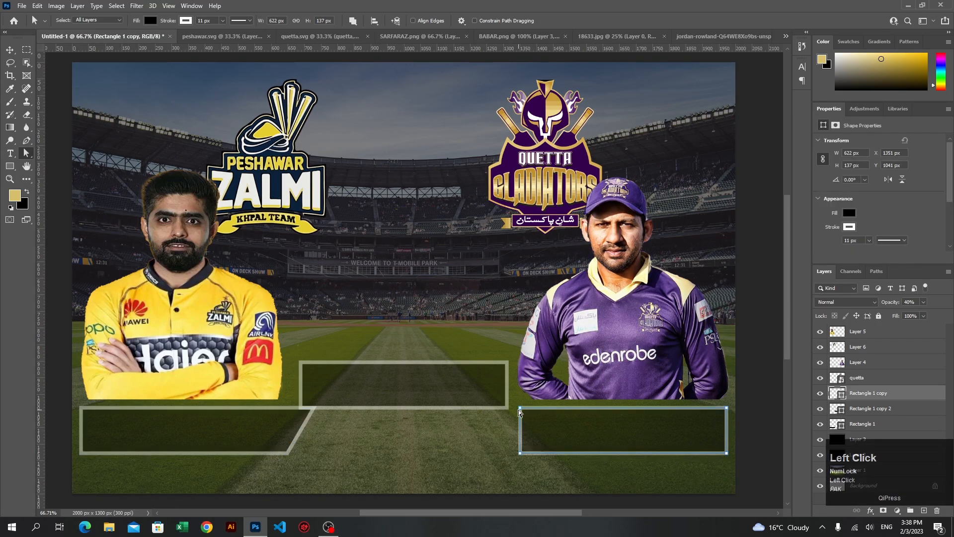
pyautogui.click(522, 408)
pyautogui.hotkey('shift', 'Left')
pyautogui.press('Return')
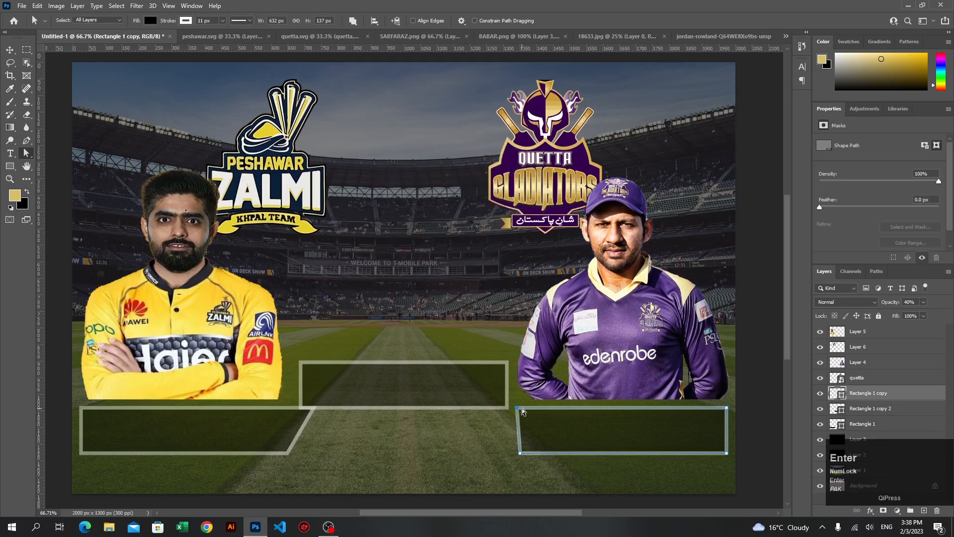
pyautogui.hotkey('shift', 'Left')
pyautogui.hotkey('shift', 'Left')
pyautogui.hotkey('shift', 'Left')
pyautogui.hotkey('shift', 'Left')
pyautogui.hotkey('shift', 'Left')
pyautogui.hotkey('shift', 'Left')
pyautogui.hotkey('shift', 'Left')
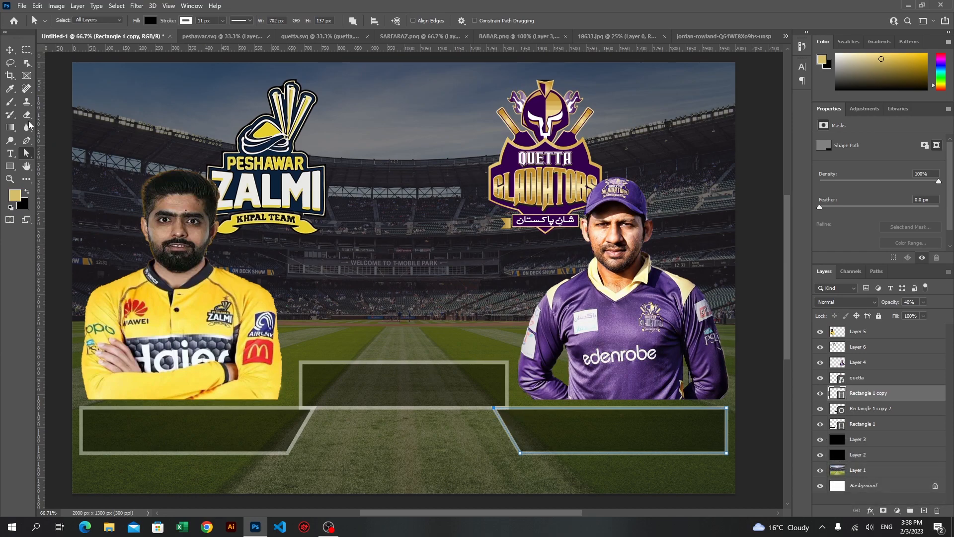
# Narrow the center rectangle symmetrically to 542 px wide so its lower corners meet the slanted side shapes
pyautogui.click(10, 51)
pyautogui.click(403, 397)
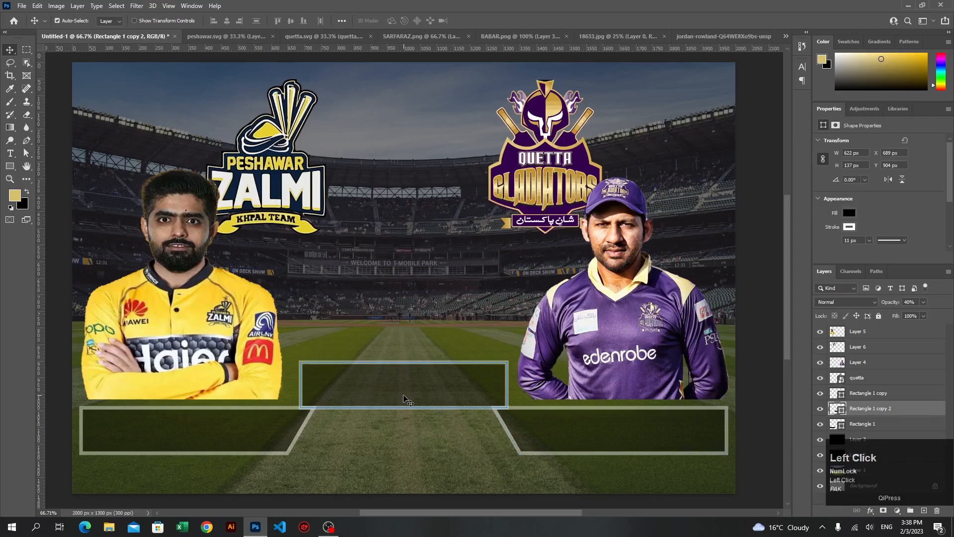
pyautogui.hotkey('ctrl', 't')
pyautogui.moveTo(503, 388); pyautogui.dragTo(494, 387)
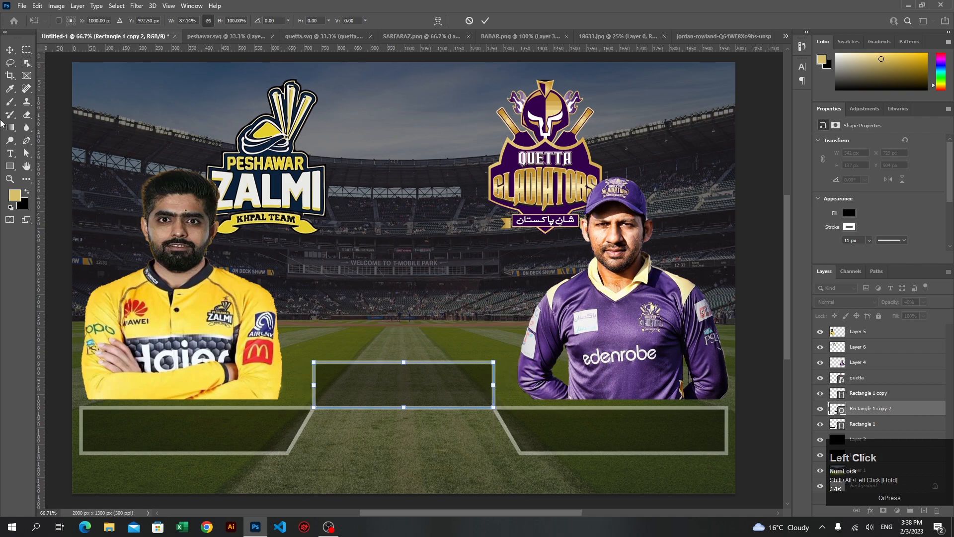
# Convert the center rectangle to a regular path and move both upper corners inward to form a symmetrical trapezoid
pyautogui.click(27, 153)
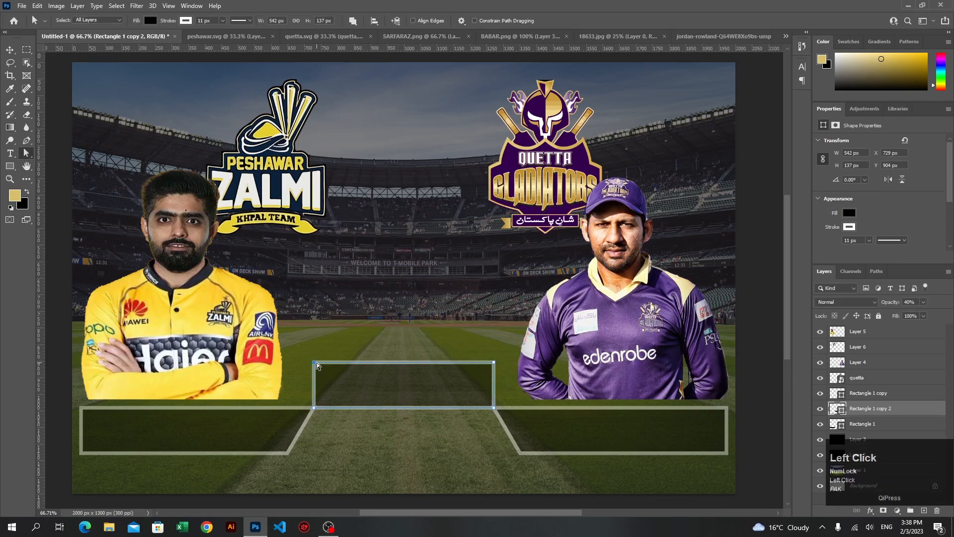
pyautogui.moveTo(314, 362); pyautogui.dragTo(330, 378)
pyautogui.press('Return')
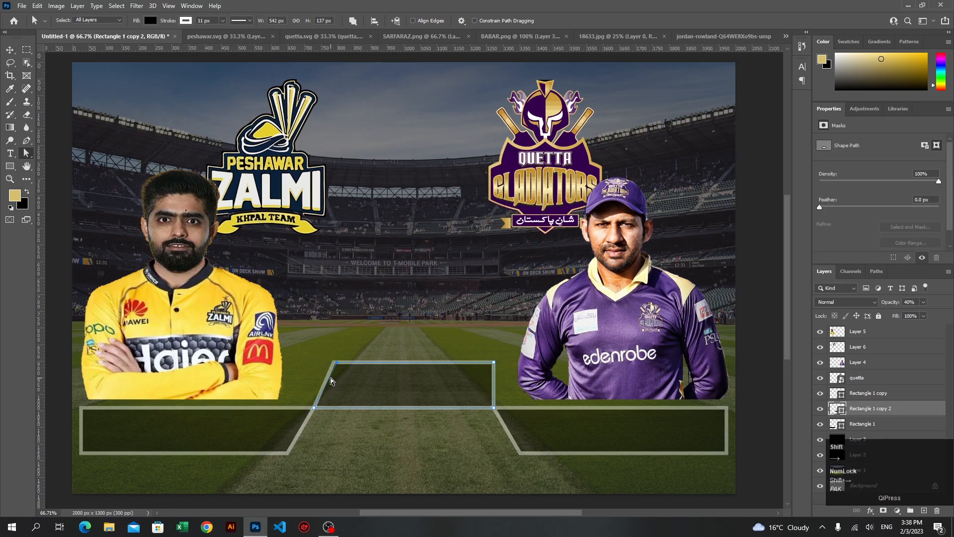
pyautogui.click(494, 363)
pyautogui.hotkey('shift', 'Left')
pyautogui.hotkey('shift', 'Left')
pyautogui.hotkey('shift', 'Left')
pyautogui.hotkey('shift', 'Left')
pyautogui.hotkey('shift', 'Left')
pyautogui.hotkey('shift', 'Left')
pyautogui.hotkey('shift', 'Left')
pyautogui.hotkey('shift', 'Left')
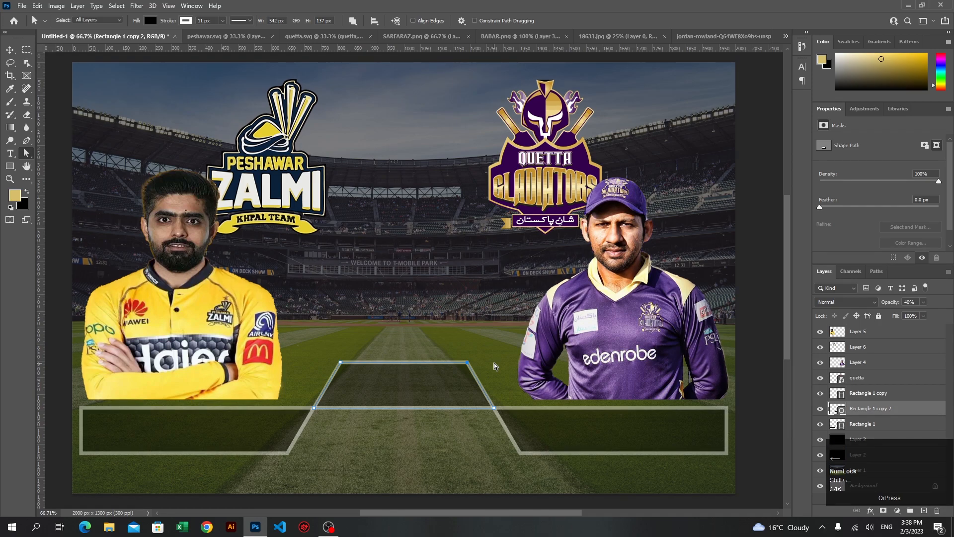
# Draw a vertical line about 130 px long down the middle of the trapezoid with the Line tool
pyautogui.click(10, 50)
pyautogui.click(422, 326)
pyautogui.keyDown('alt'); pyautogui.scroll(2, 414, 427); pyautogui.keyUp('alt')
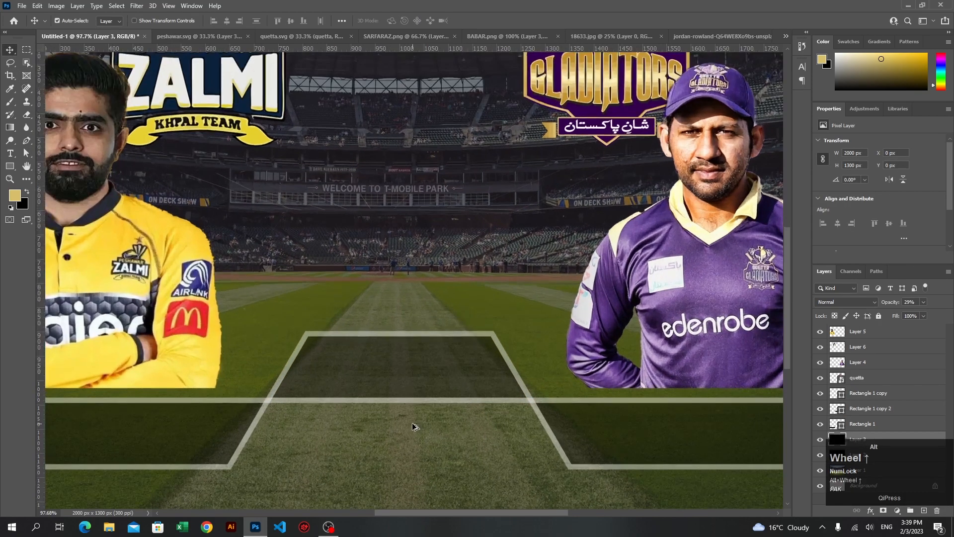
pyautogui.scroll(1, 414, 426)
pyautogui.click(9, 168)
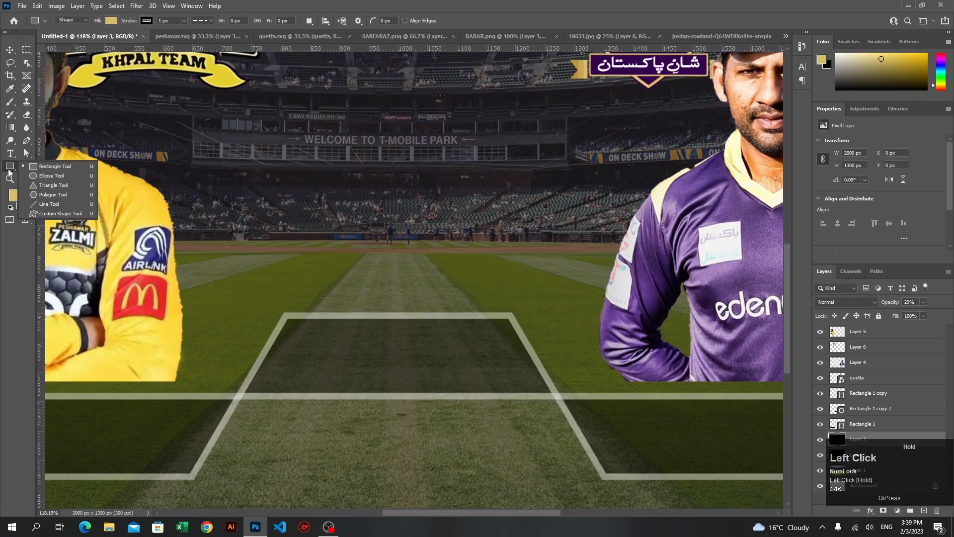
pyautogui.click(49, 204)
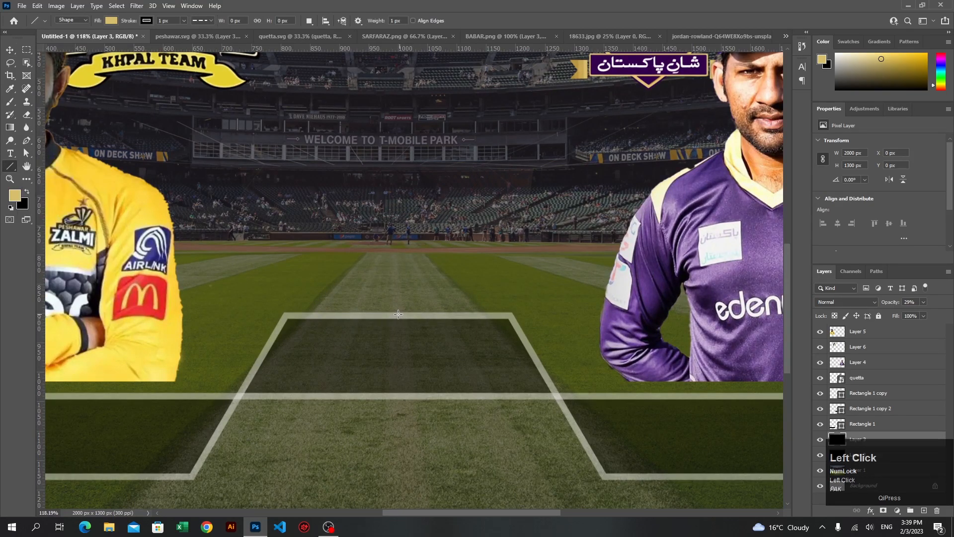
pyautogui.moveTo(399, 316); pyautogui.dragTo(403, 392)
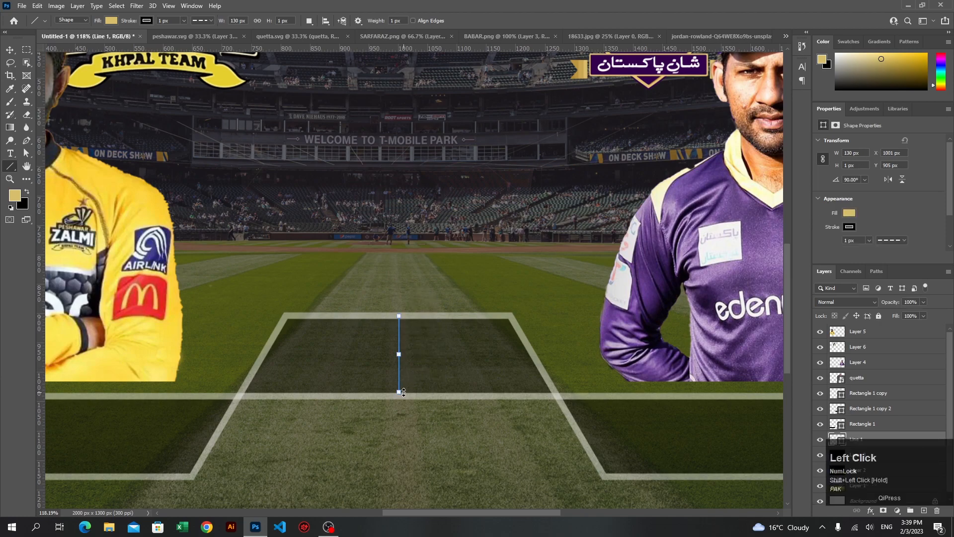
# Remove the vertical line's fill and give it a solid white stroke
pyautogui.click(856, 242)
pyautogui.click(849, 214)
pyautogui.click(851, 226)
pyautogui.click(827, 278)
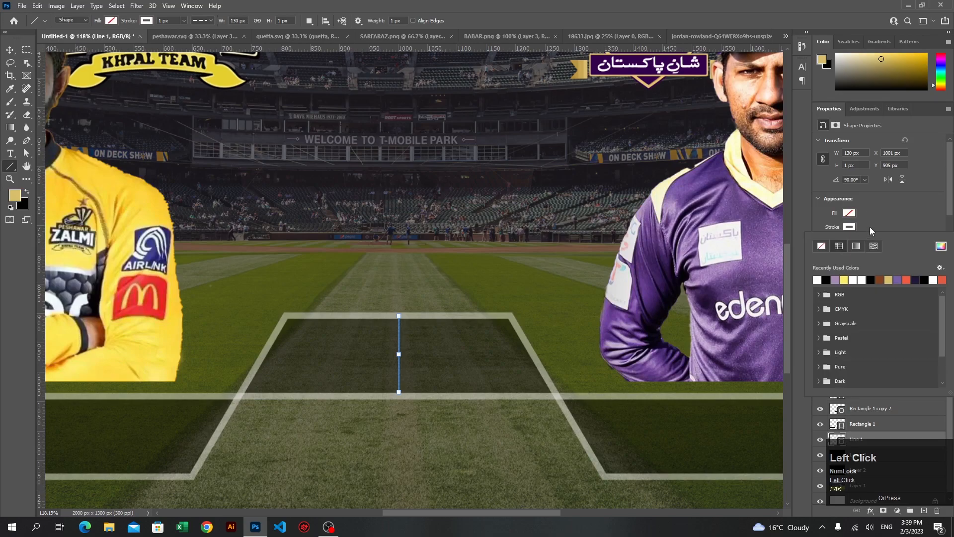
pyautogui.click(869, 230)
pyautogui.click(886, 243)
pyautogui.click(889, 273)
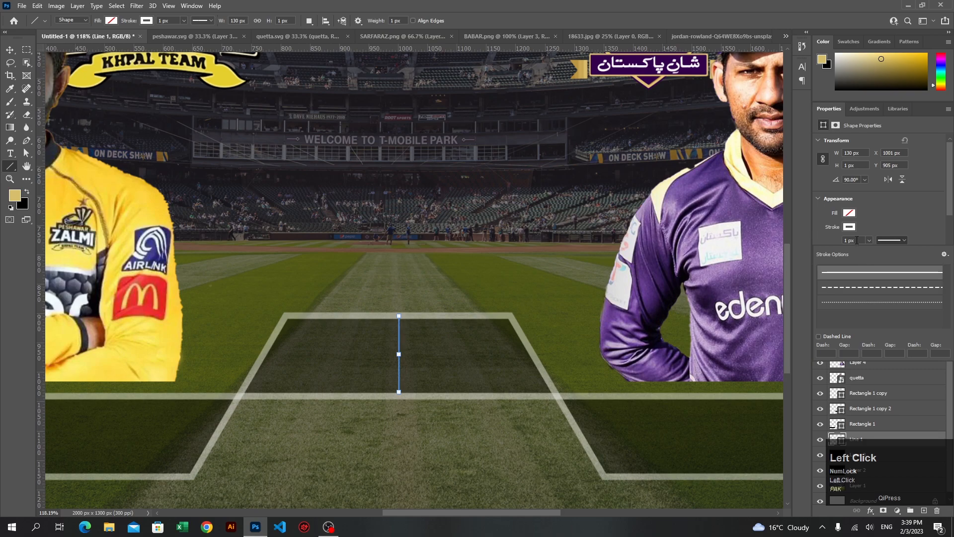
# Try a 9 px stroke width on the vertical line dividing the trapezoid
pyautogui.scroll(6, 858, 240)
pyautogui.scroll(1, 858, 240)
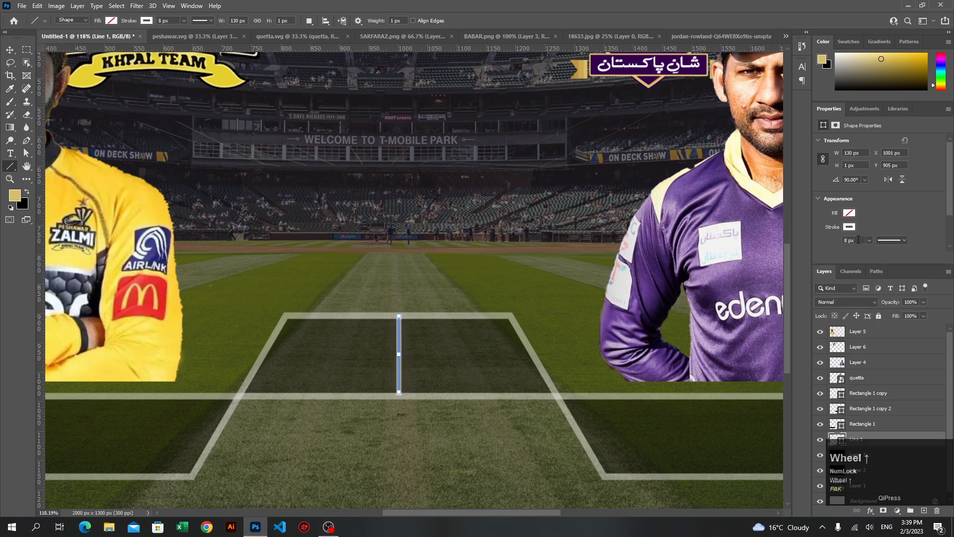
pyautogui.click(858, 240)
pyautogui.scroll(1, 858, 240)
pyautogui.keyDown('alt'); pyautogui.scroll(3, 390, 428); pyautogui.keyUp('alt')
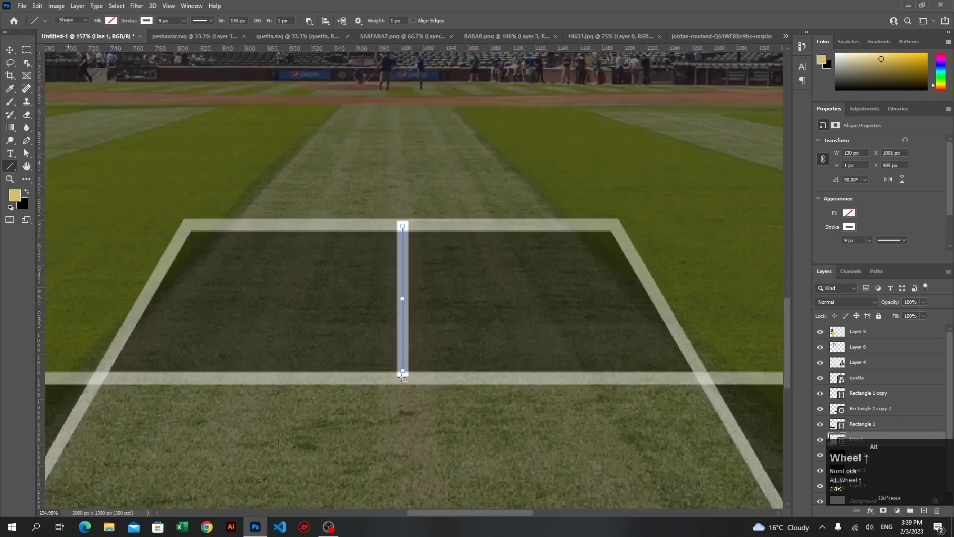
# Examine where the thickened line meets the trapezoid's lower border, and undo its stroke width change
pyautogui.click(10, 50)
pyautogui.keyDown('alt'); pyautogui.scroll(8, 425, 389); pyautogui.keyUp('alt')
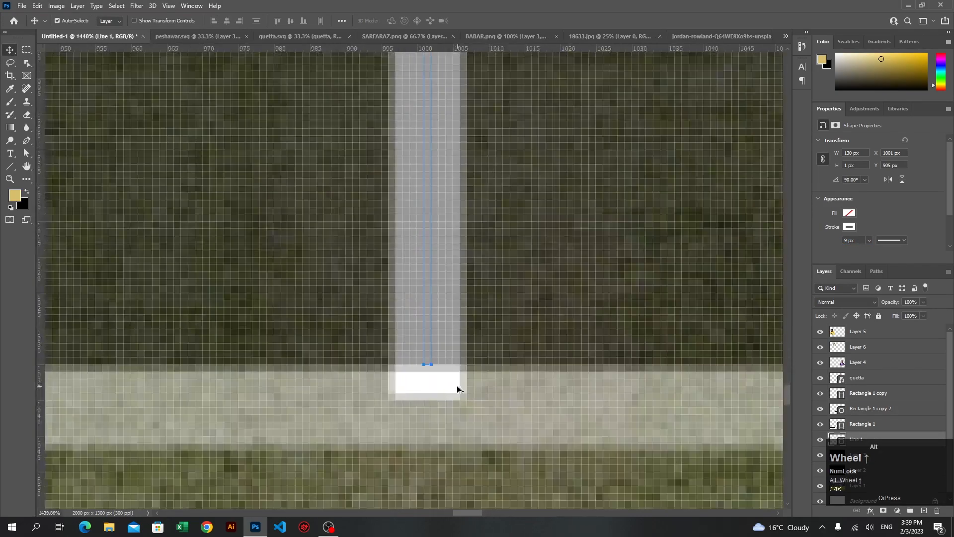
pyautogui.keyDown('alt'); pyautogui.scroll(2, 457, 389); pyautogui.keyUp('alt')
pyautogui.click(412, 347)
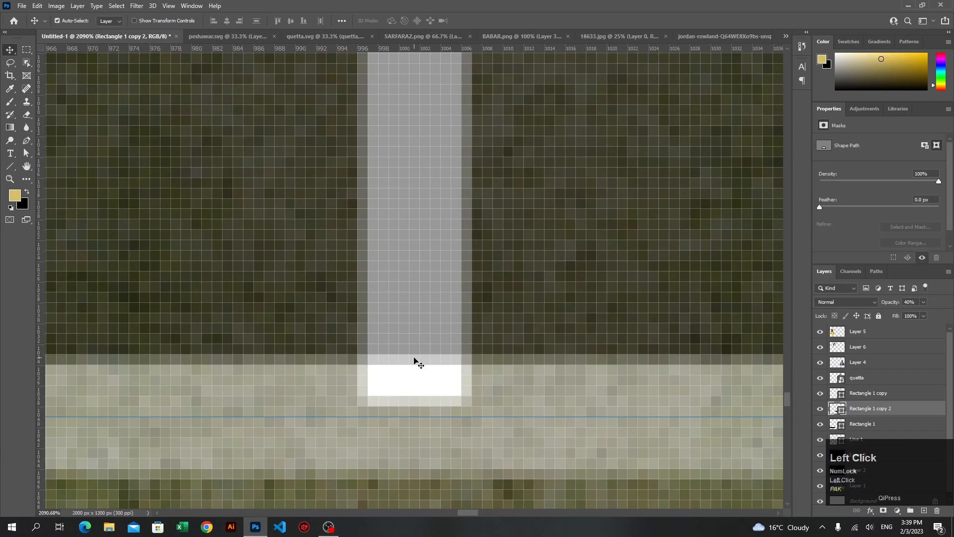
pyautogui.keyDown('alt'); pyautogui.scroll(-4, 420, 370); pyautogui.keyUp('alt')
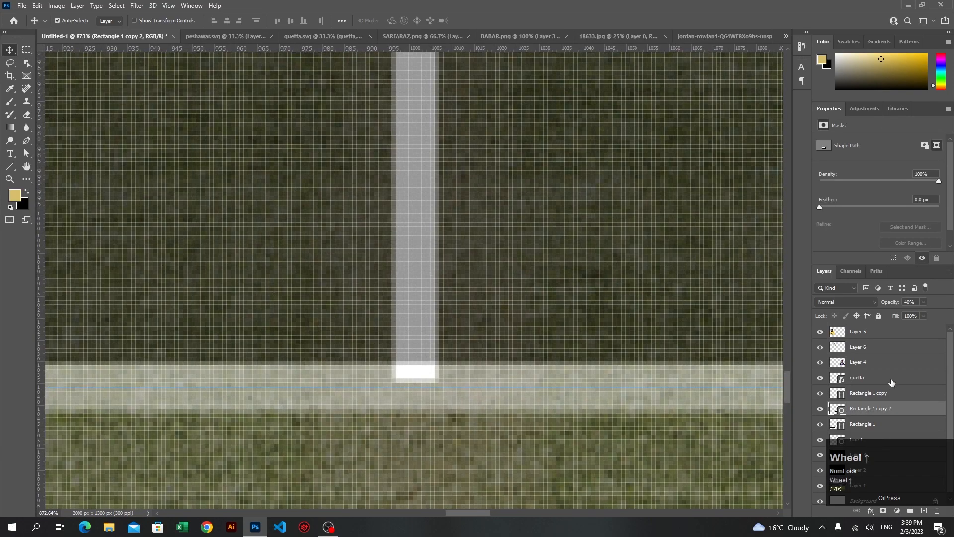
pyautogui.keyDown('alt'); pyautogui.scroll(-8, 581, 473); pyautogui.keyUp('alt')
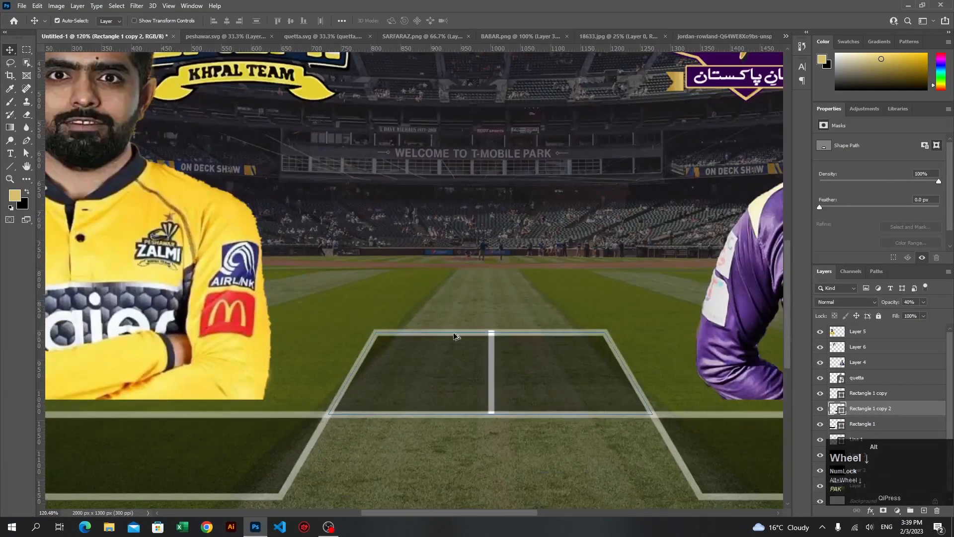
pyautogui.click(477, 279)
pyautogui.click(492, 377)
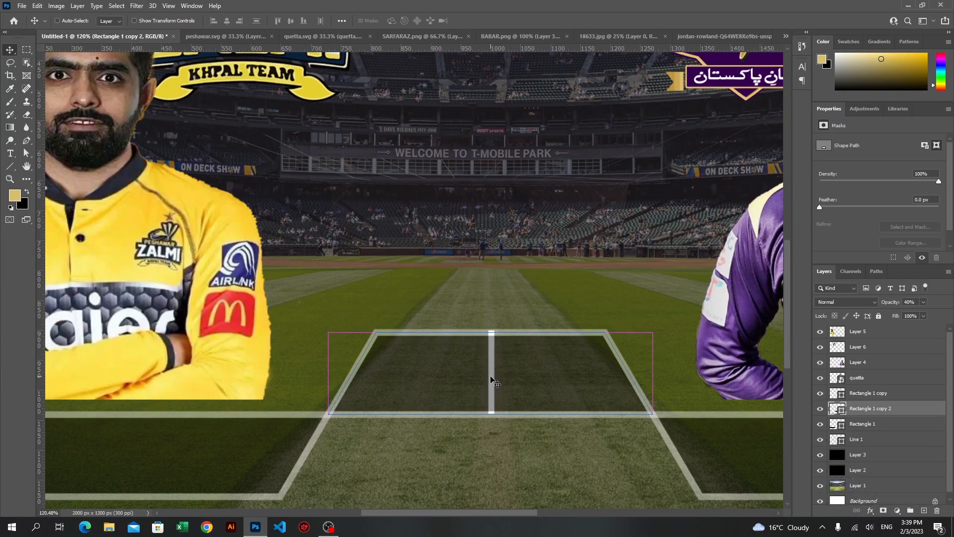
pyautogui.hotkey('ctrl', 'z')
# Shorten the dividing line to 124 px by lowering its upper end to the inner edge of the trapezoid's upper border
pyautogui.scroll(1, 880, 379)
pyautogui.click(870, 435)
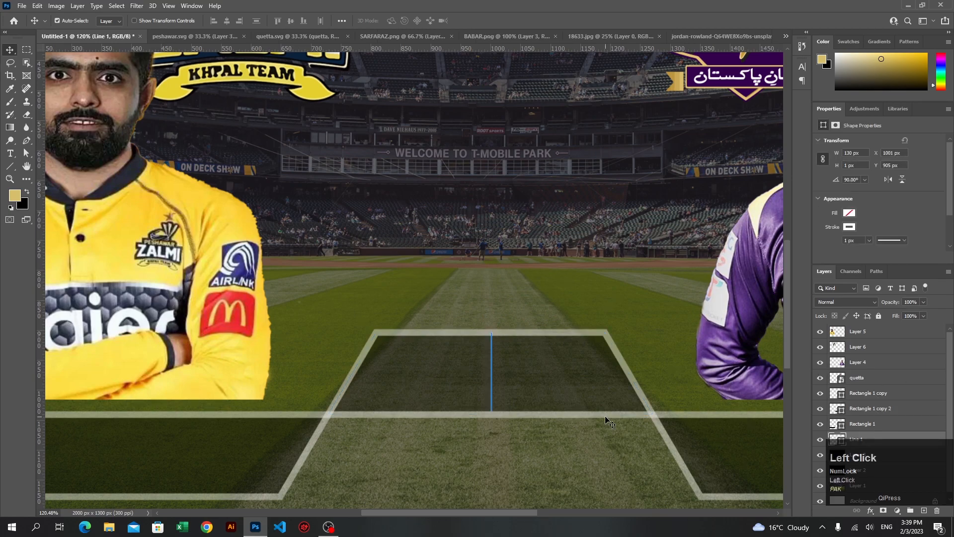
pyautogui.hotkey('ctrl', 't')
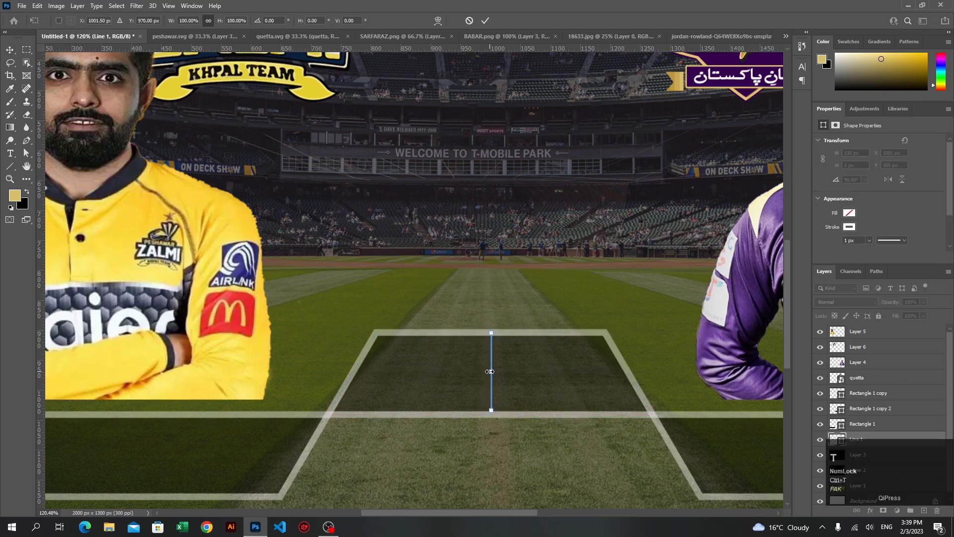
pyautogui.keyDown('alt'); pyautogui.scroll(5, 489, 372); pyautogui.keyUp('alt')
pyautogui.keyDown('alt'); pyautogui.scroll(8, 484, 311); pyautogui.keyUp('alt')
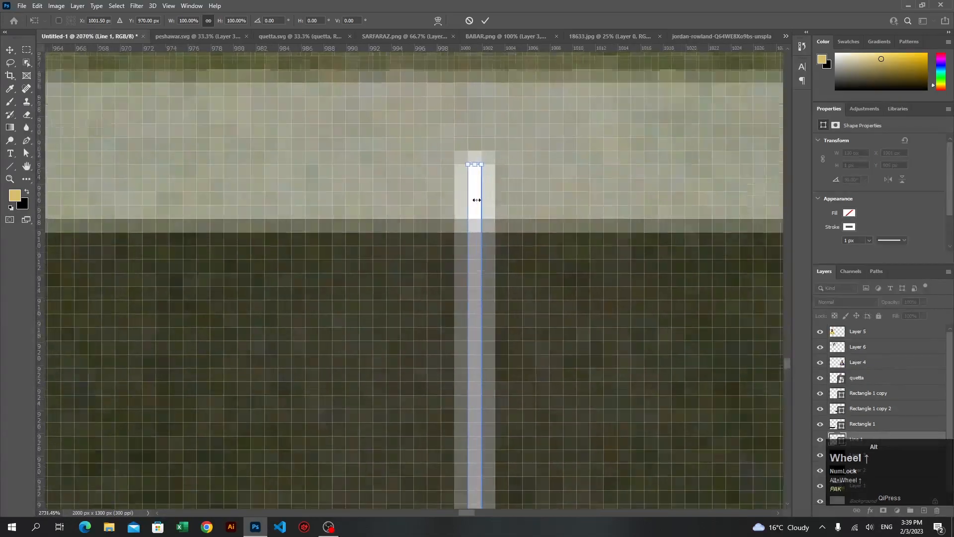
pyautogui.click(474, 158)
pyautogui.moveTo(472, 154); pyautogui.dragTo(481, 260)
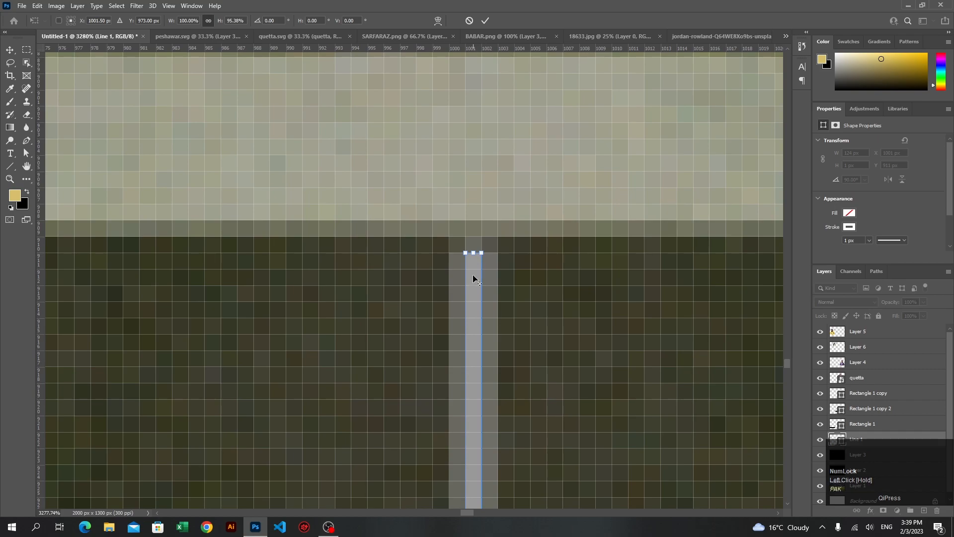
pyautogui.scroll(-7, 474, 256)
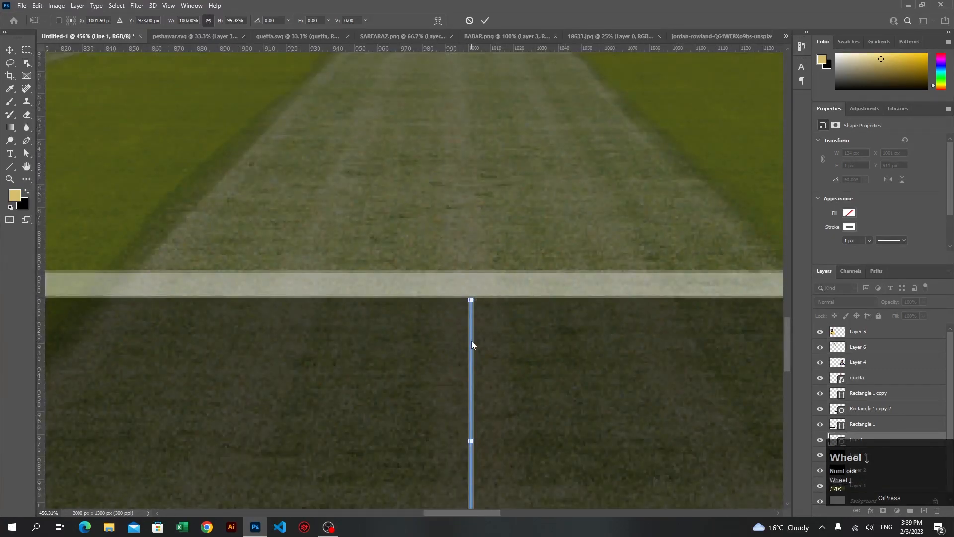
pyautogui.scroll(-10, 471, 341)
pyautogui.keyDown('alt'); pyautogui.scroll(2, 475, 326); pyautogui.keyUp('alt')
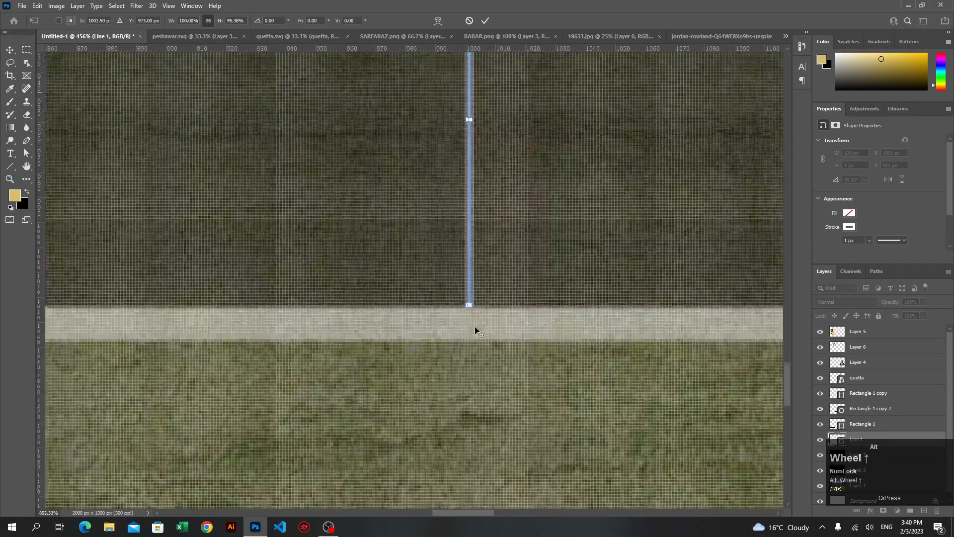
pyautogui.keyDown('alt'); pyautogui.scroll(9, 475, 326); pyautogui.keyUp('alt')
pyautogui.keyDown('shift'); pyautogui.click(472, 285); pyautogui.keyUp('shift')
pyautogui.moveTo(472, 286)
pyautogui.mouseDown()
pyautogui.moveTo(473, 209)
pyautogui.moveTo(475, 275)
pyautogui.mouseUp()
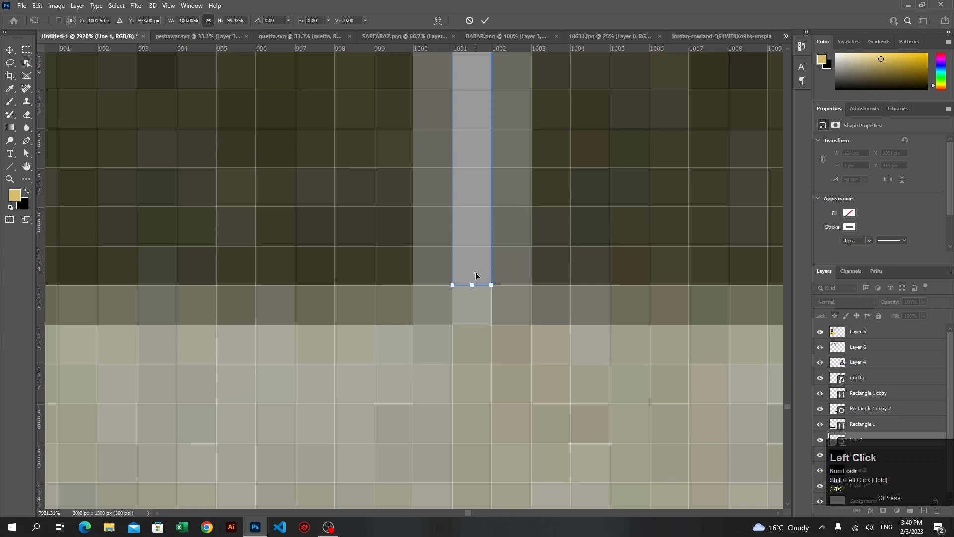
pyautogui.click(481, 21)
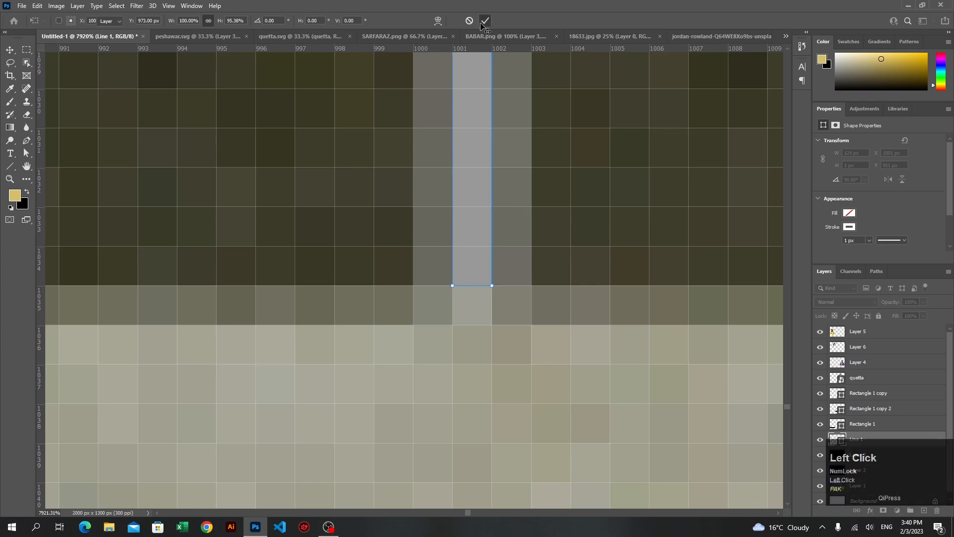
# Check the dividing line's stroke color in the color picker
pyautogui.scroll(-3, 501, 287)
pyautogui.keyDown('alt'); pyautogui.scroll(-6, 502, 287); pyautogui.keyUp('alt')
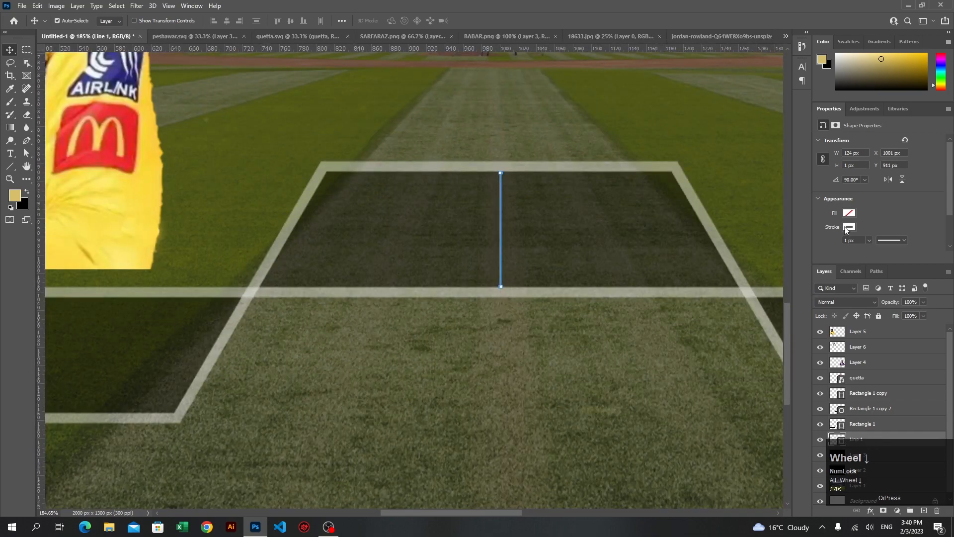
pyautogui.click(847, 227)
pyautogui.click(940, 247)
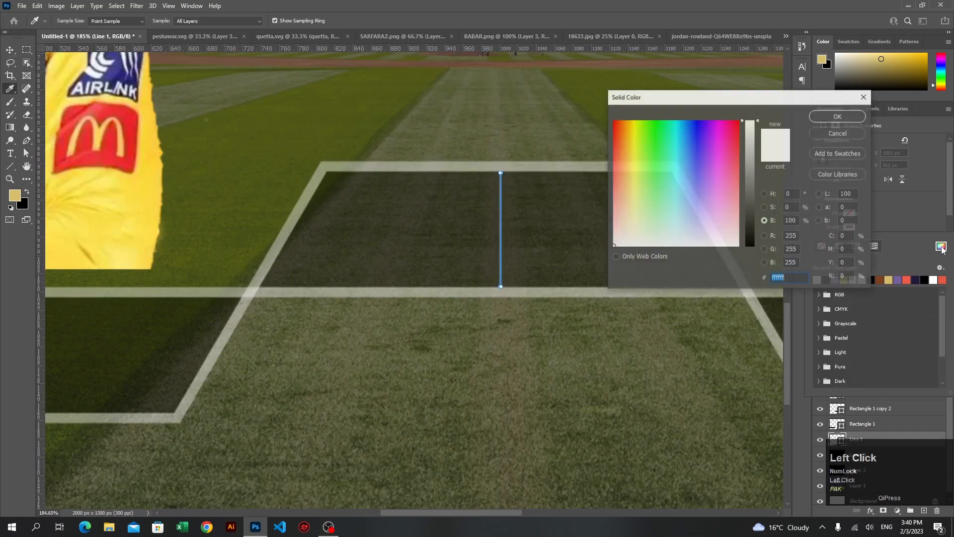
pyautogui.click(838, 116)
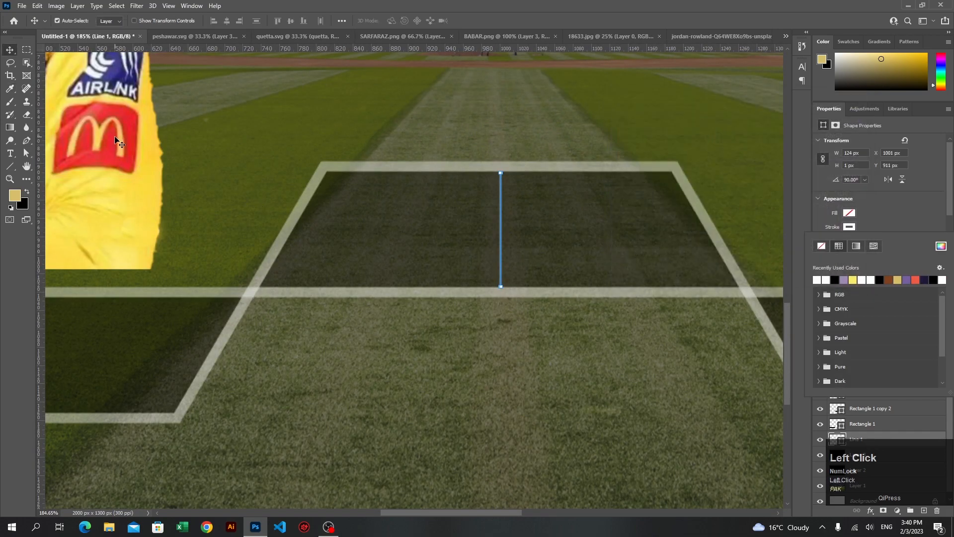
# Select the Line 1 layer and set its stroke width to 9 px
pyautogui.click(11, 51)
pyautogui.click(505, 238)
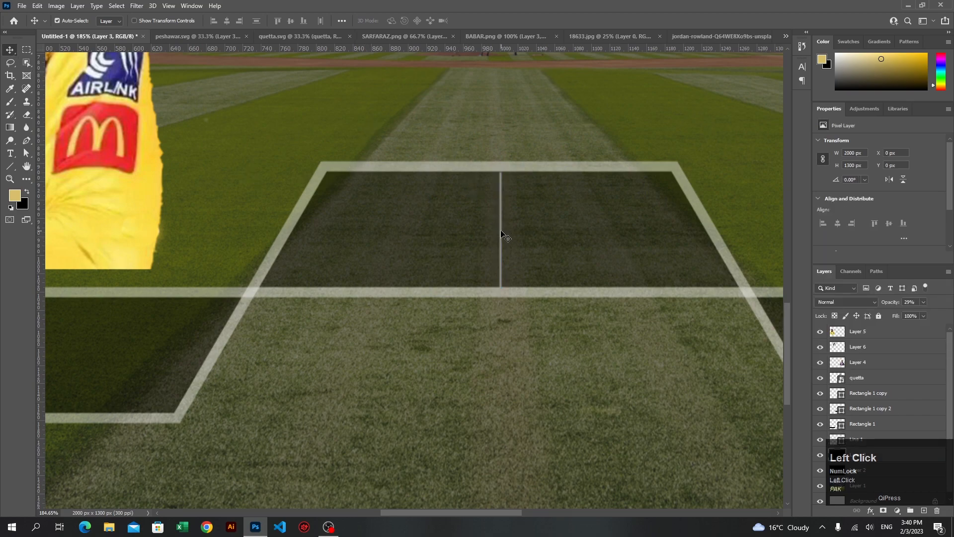
pyautogui.click(505, 238)
pyautogui.click(867, 426)
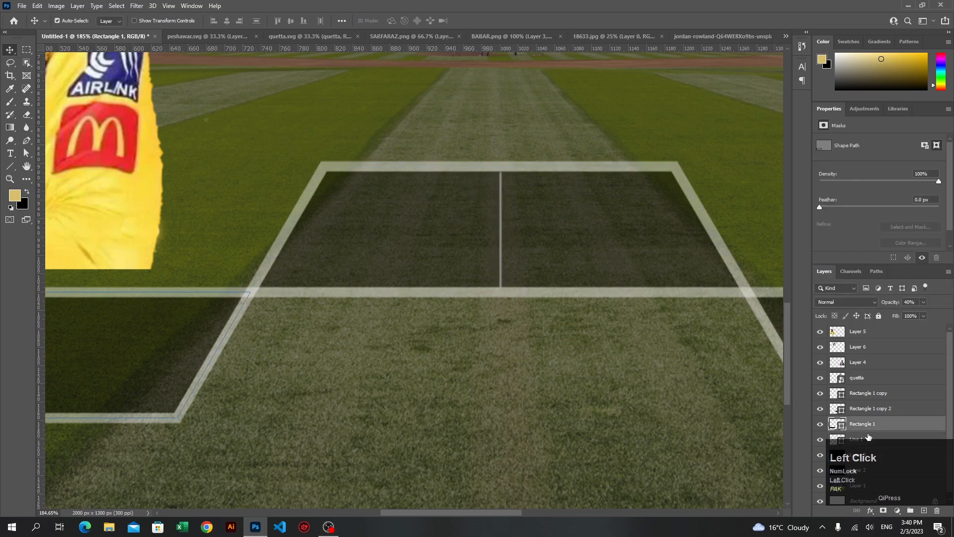
pyautogui.click(870, 440)
pyautogui.scroll(6, 851, 240)
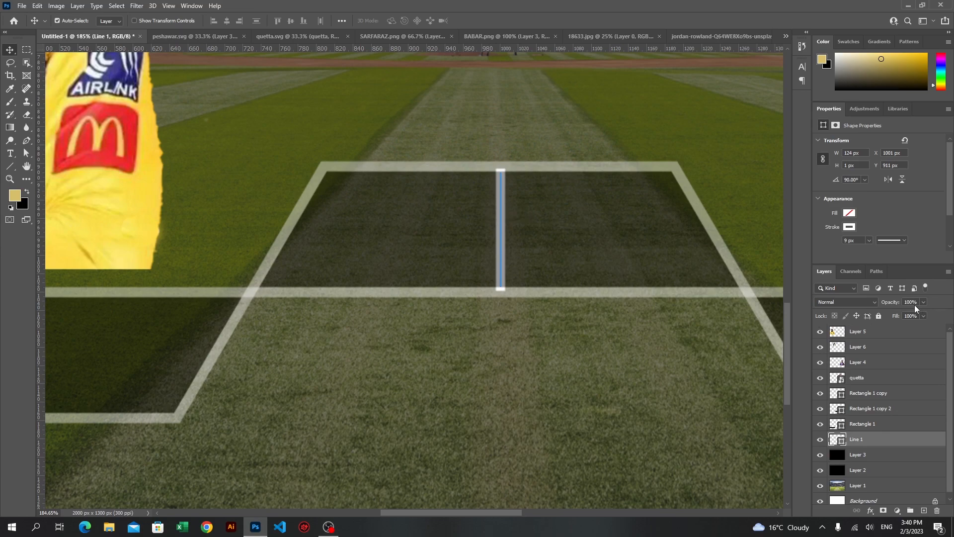
# Set the Line 1 layer's opacity to 40% to match the outlined shapes
pyautogui.click(693, 291)
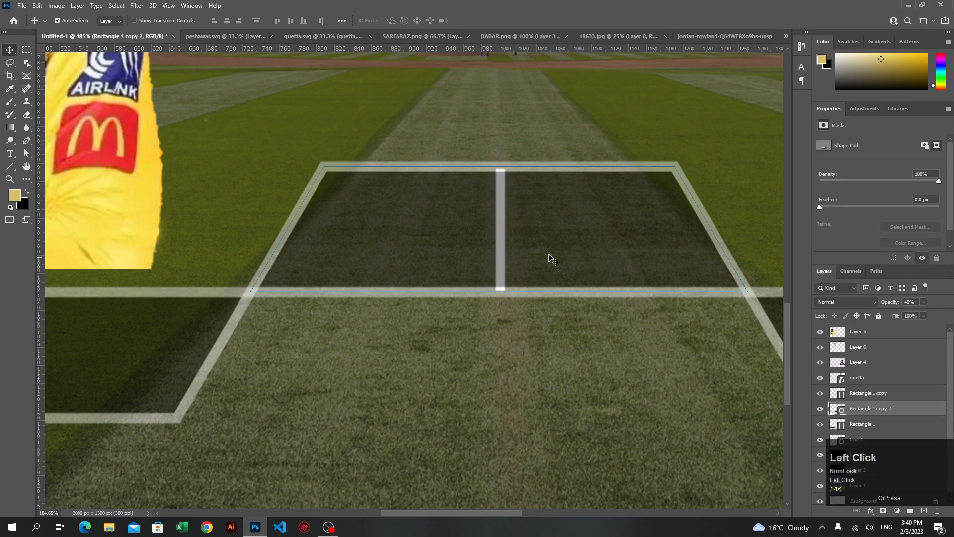
pyautogui.click(517, 365)
pyautogui.click(500, 257)
pyautogui.click(890, 438)
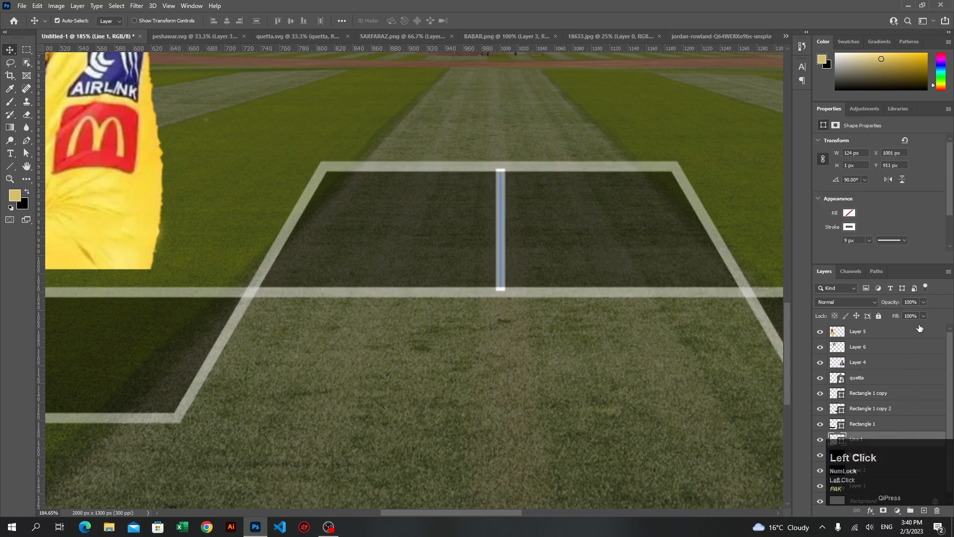
pyautogui.press('4')
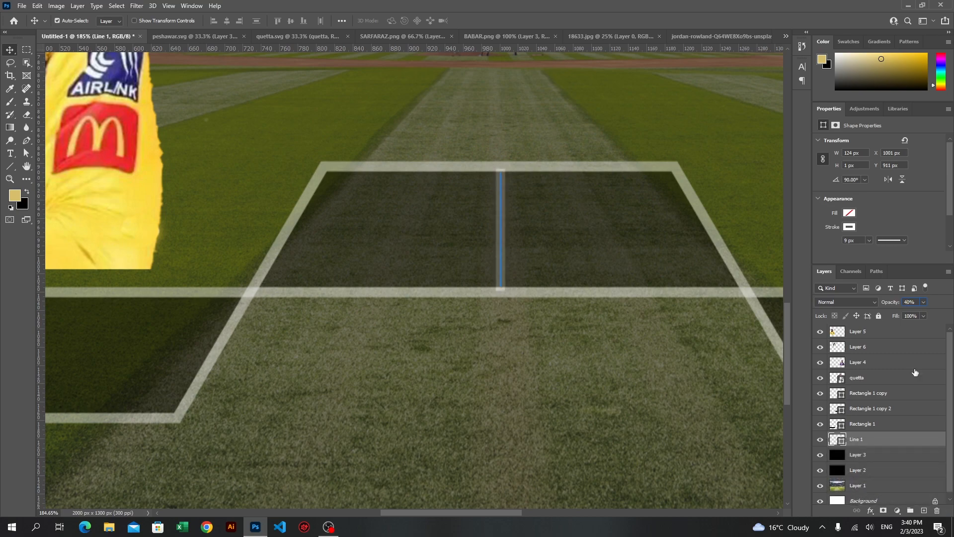
# Move the Line 1 layer above Rectangle 1 copy and lower the dividing line's upper end to the trapezoid's upper border
pyautogui.click(638, 354)
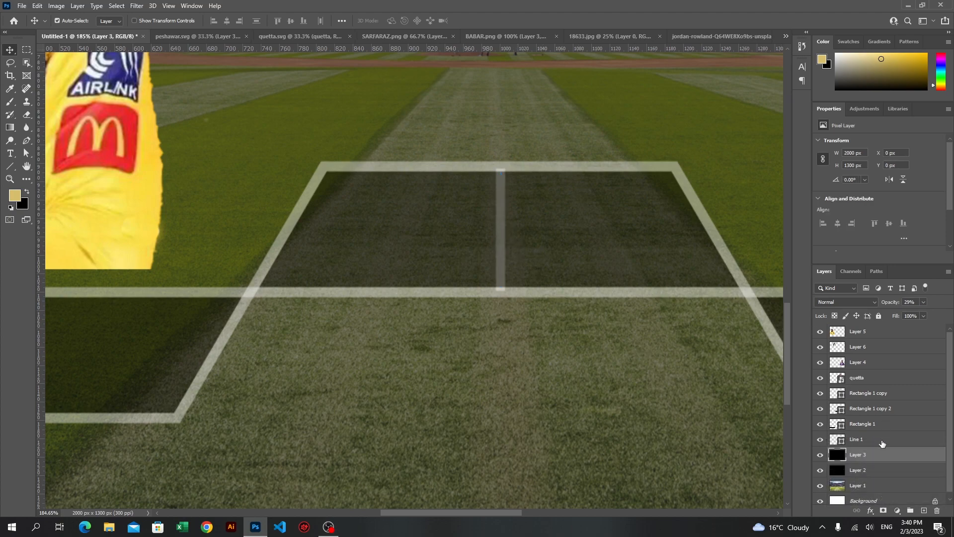
pyautogui.moveTo(882, 443); pyautogui.dragTo(883, 389)
pyautogui.hotkey('ctrl', 't')
pyautogui.scroll(10, 497, 166)
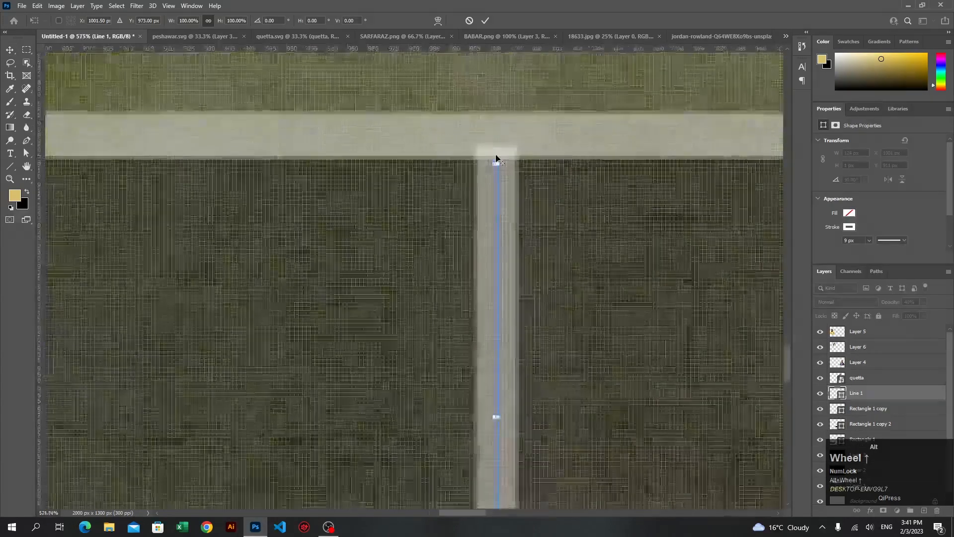
pyautogui.click(498, 171)
pyautogui.moveTo(498, 183); pyautogui.dragTo(496, 223)
pyautogui.scroll(-4, 502, 281)
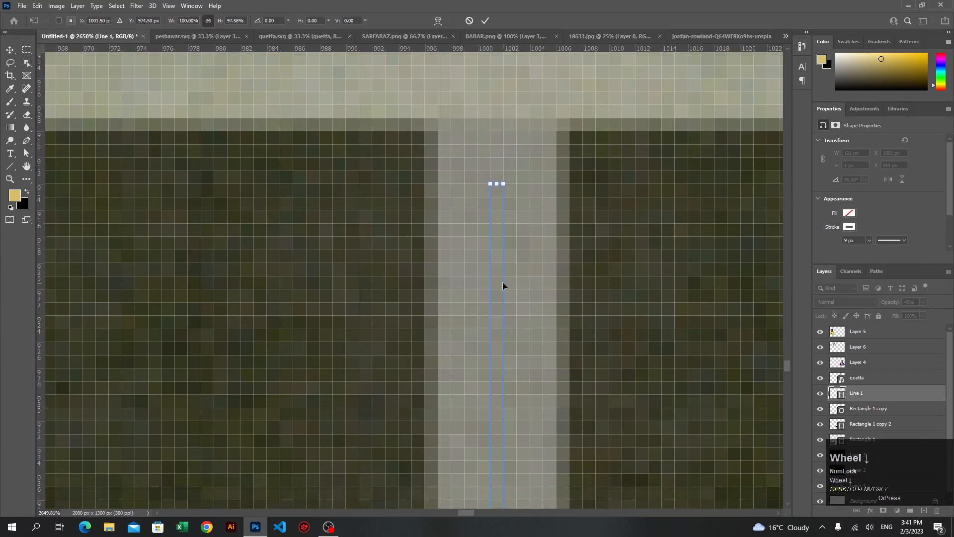
pyautogui.scroll(-6, 500, 214)
pyautogui.scroll(-2, 502, 266)
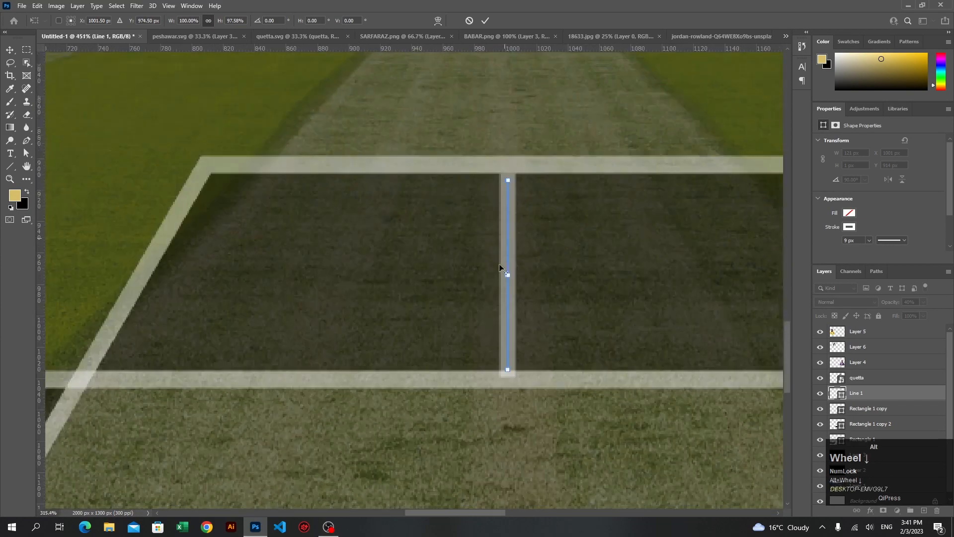
# Raise the dividing line's lower end to the inner edge of the trapezoid's lower border, making the line 117 px long
pyautogui.scroll(8, 511, 384)
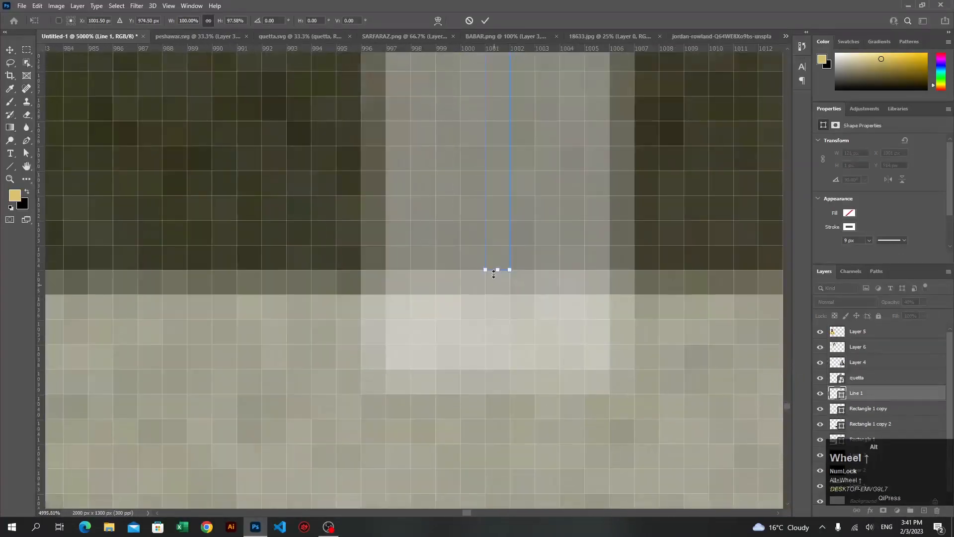
pyautogui.click(501, 240)
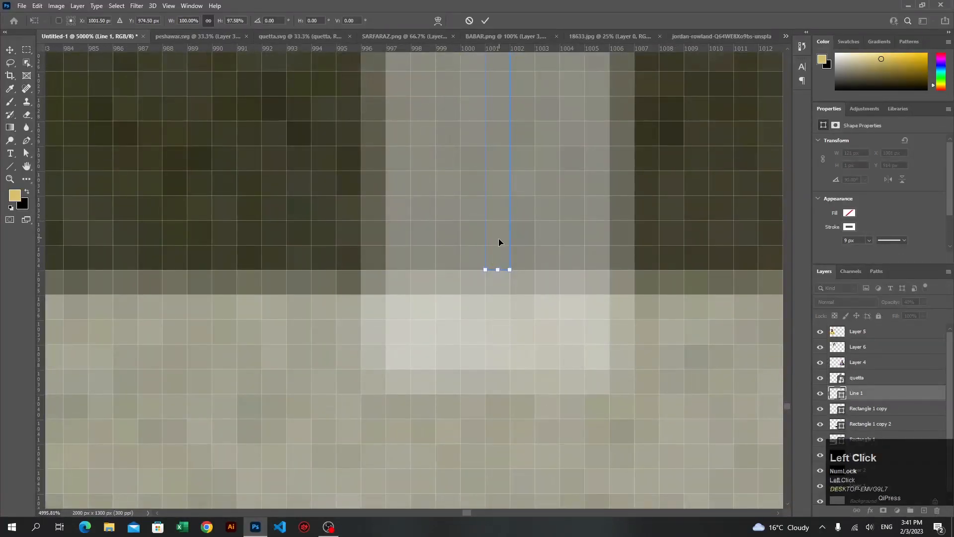
pyautogui.moveTo(498, 271); pyautogui.dragTo(497, 154)
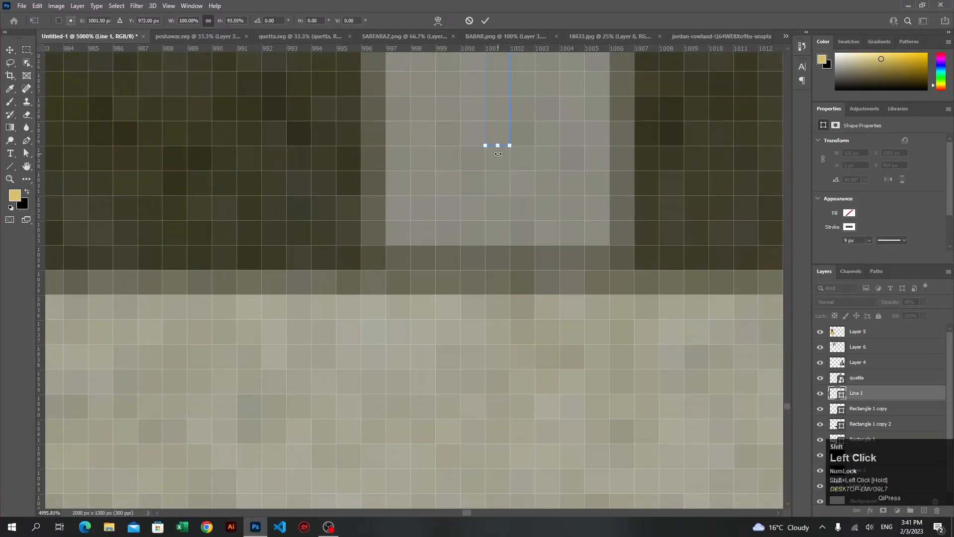
pyautogui.keyDown('shift'); pyautogui.click(499, 162); pyautogui.keyUp('shift')
pyautogui.moveTo(499, 147); pyautogui.dragTo(499, 170)
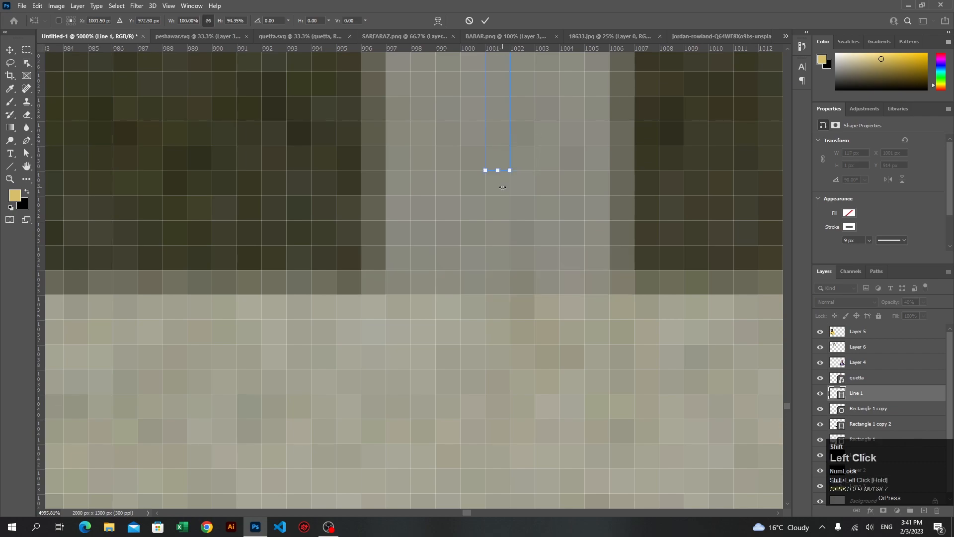
pyautogui.click(486, 21)
# Deselect the dividing line and examine the whole poster composition with the outlined shapes
pyautogui.scroll(-10, 508, 240)
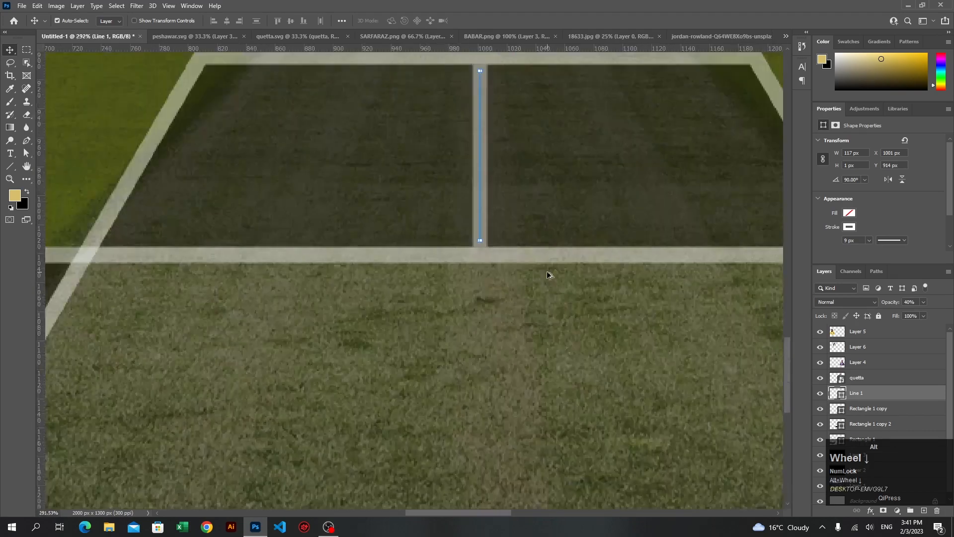
pyautogui.scroll(-8, 547, 271)
pyautogui.click(7, 52)
pyautogui.click(547, 355)
pyautogui.scroll(1, 627, 194)
pyautogui.scroll(3, 626, 194)
pyautogui.scroll(1, 625, 194)
pyautogui.scroll(-2, 626, 193)
pyautogui.scroll(-4, 623, 196)
pyautogui.scroll(1, 424, 344)
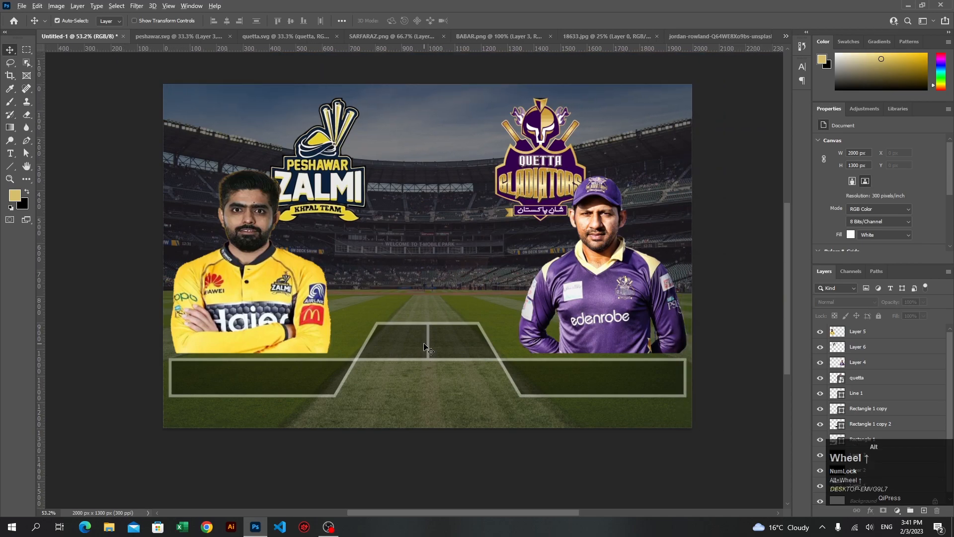
pyautogui.scroll(2, 424, 344)
pyautogui.scroll(5, 471, 300)
pyautogui.scroll(-1, 471, 301)
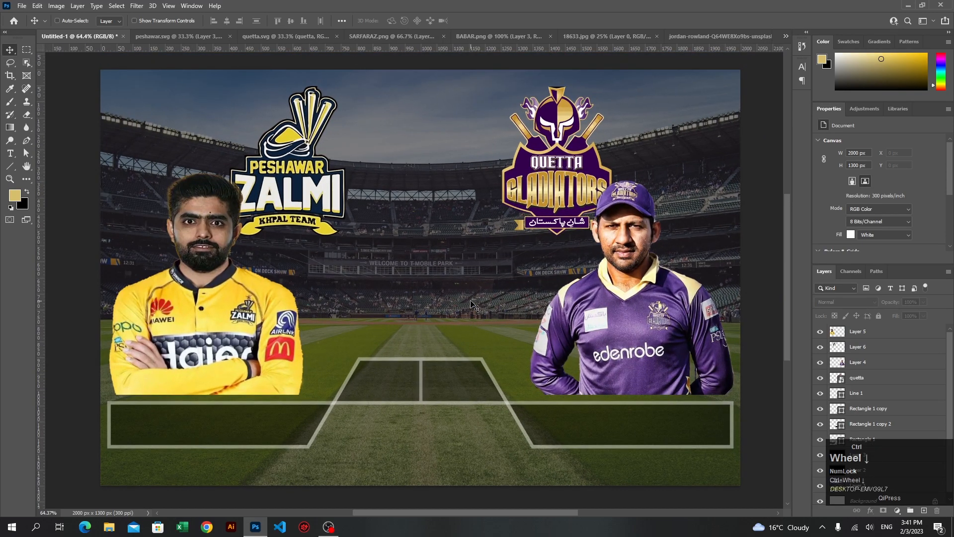
pyautogui.click(87, 271)
# Add a text box about 627 px wide and 69 px high in the outlined bar below the yellow-shirted player, using 14 pt Poppins Bold
pyautogui.click(10, 155)
pyautogui.moveTo(114, 411); pyautogui.dragTo(314, 425)
pyautogui.moveTo(214, 408); pyautogui.dragTo(215, 403)
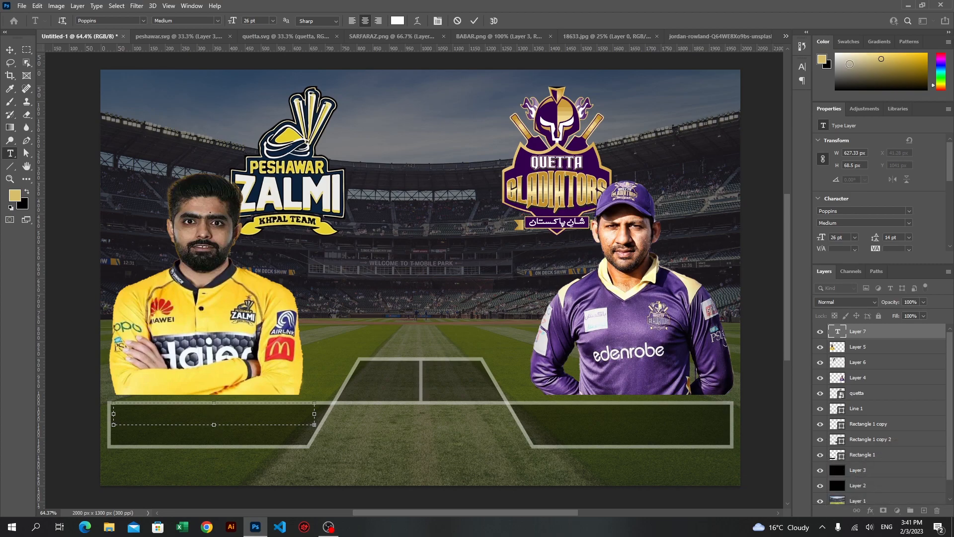
pyautogui.click(801, 67)
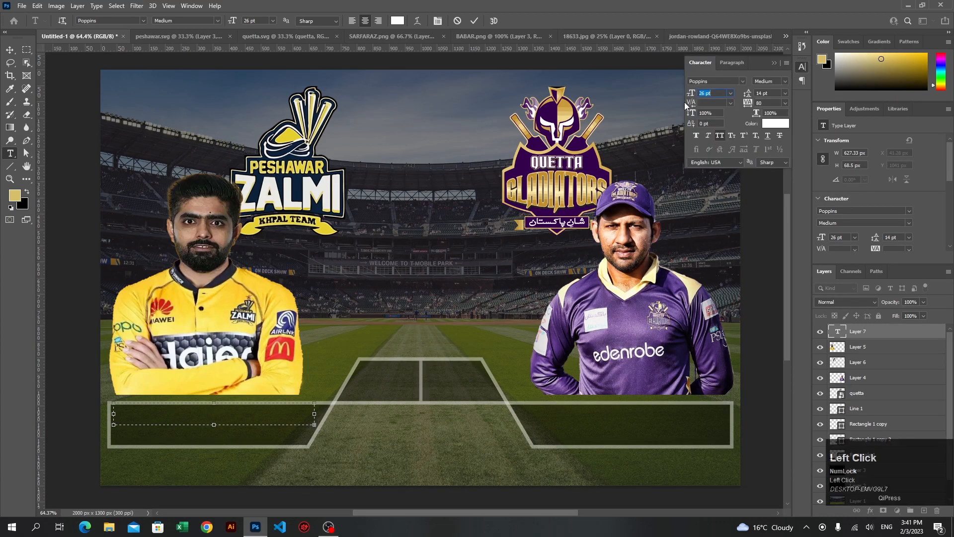
pyautogui.moveTo(691, 95); pyautogui.dragTo(686, 95)
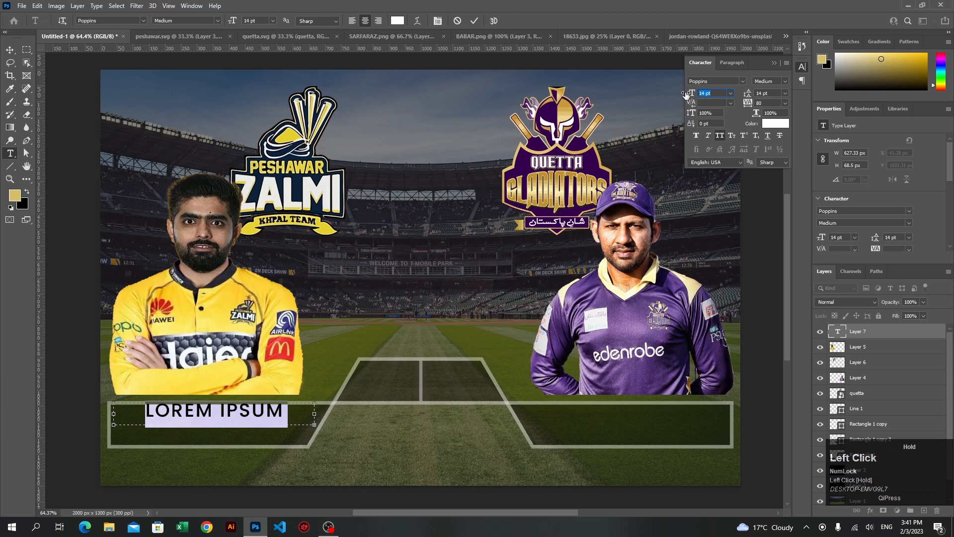
pyautogui.click(785, 83)
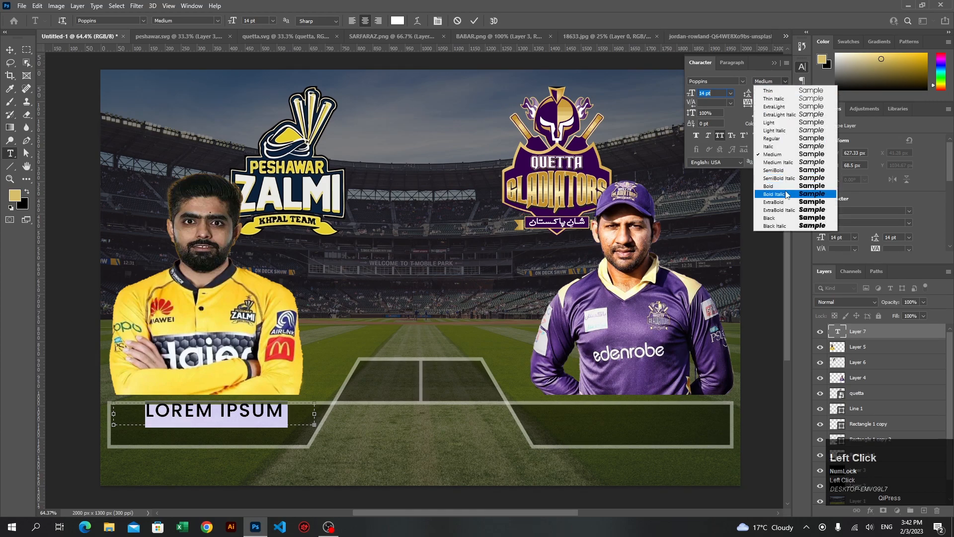
pyautogui.click(786, 187)
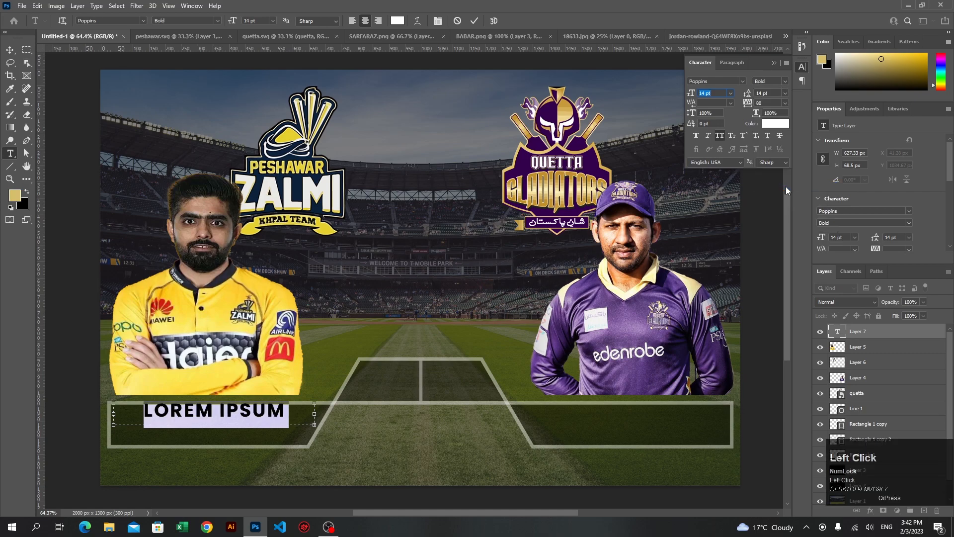
# Replace the placeholder text in the new text box with PESHAWAR
pyautogui.write('pesh')
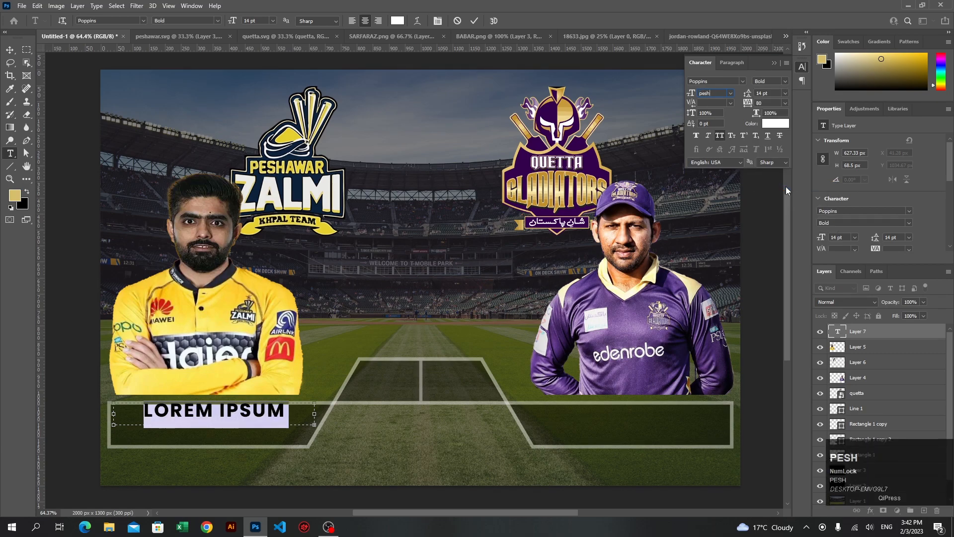
pyautogui.write('a')
pyautogui.hotkey('ctrl', 'a')
pyautogui.click(272, 414)
pyautogui.click(465, 205)
pyautogui.write('PESHAWAR')
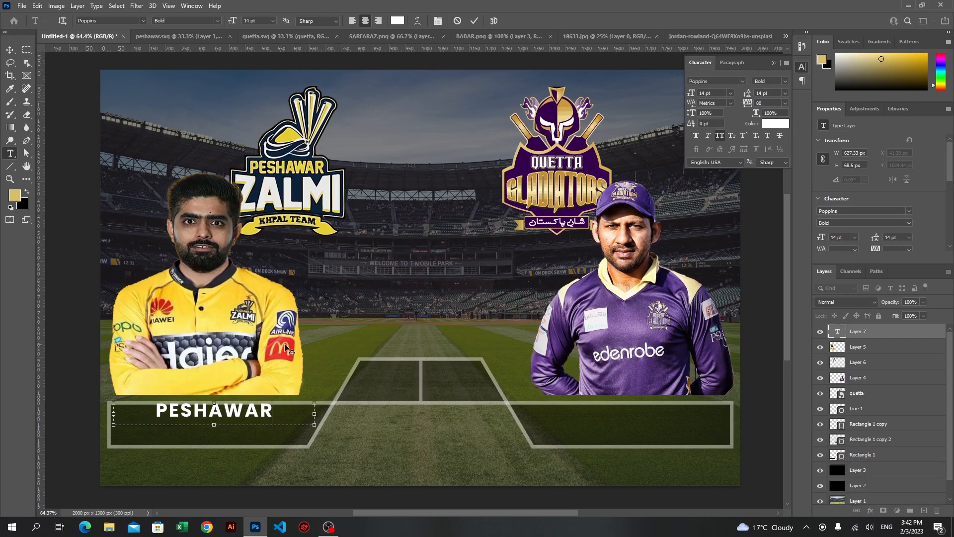
# Resize the PESHAWAR text box to 617 px wide to match the lower width of its bar
pyautogui.moveTo(115, 415); pyautogui.dragTo(111, 415)
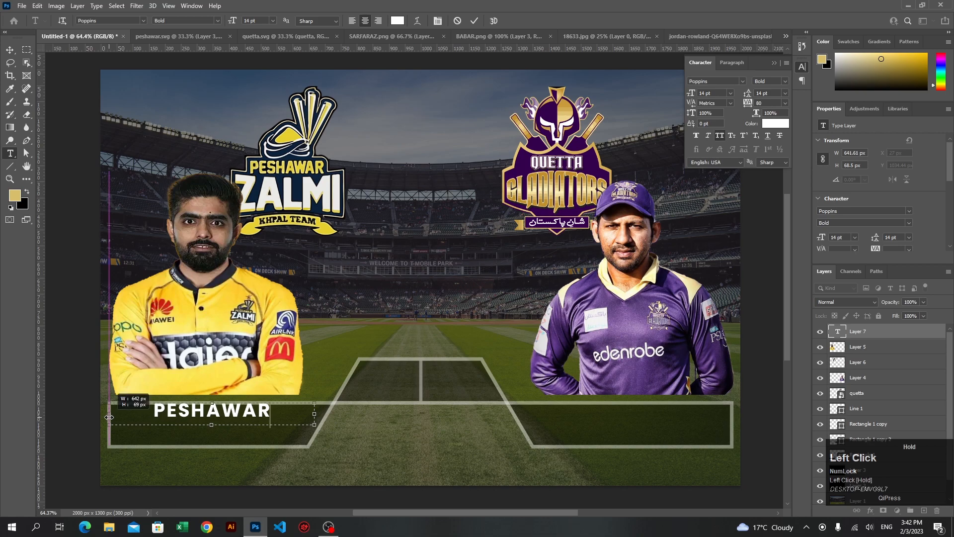
pyautogui.moveTo(314, 416); pyautogui.dragTo(308, 415)
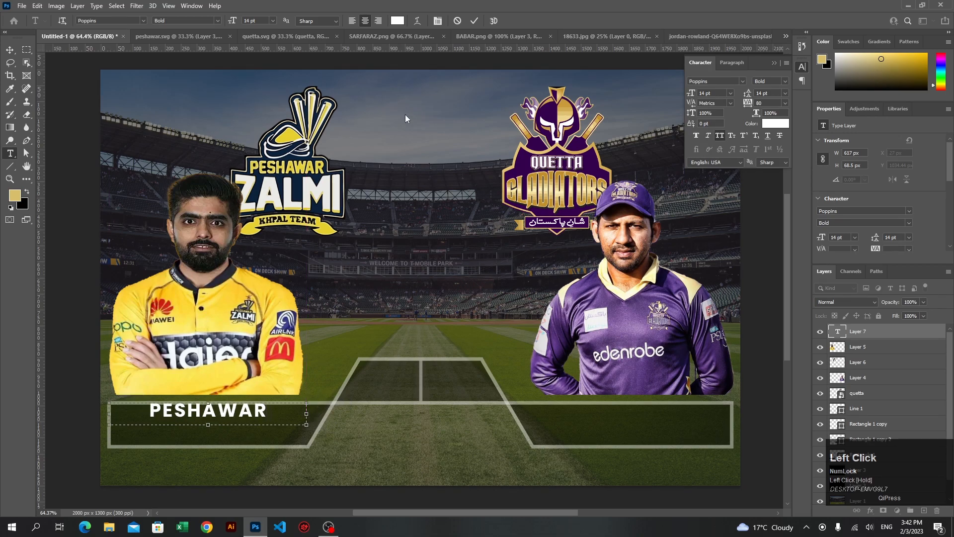
pyautogui.click(471, 20)
pyautogui.press('v')
# Nudge the PESHAWAR text 11 px down inside the bar and deselect it
pyautogui.keyDown('alt'); pyautogui.click(208, 415); pyautogui.keyUp('alt')
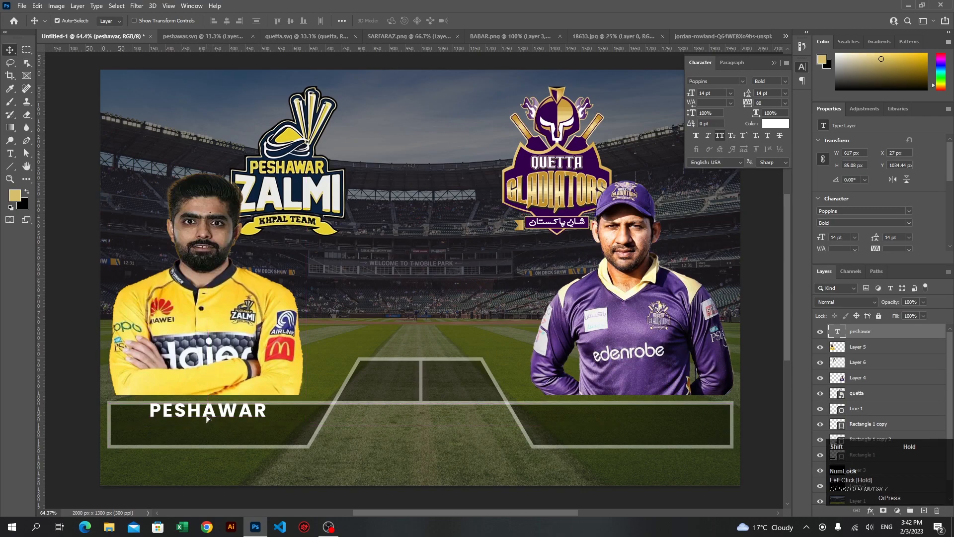
pyautogui.click(211, 413)
pyautogui.hotkey('shift', 'Down')
pyautogui.hotkey('shift', 'Down')
pyautogui.hotkey('shift', 'Down')
pyautogui.hotkey('shift', 'Up')
pyautogui.hotkey('shift', 'Up')
pyautogui.press('Down')
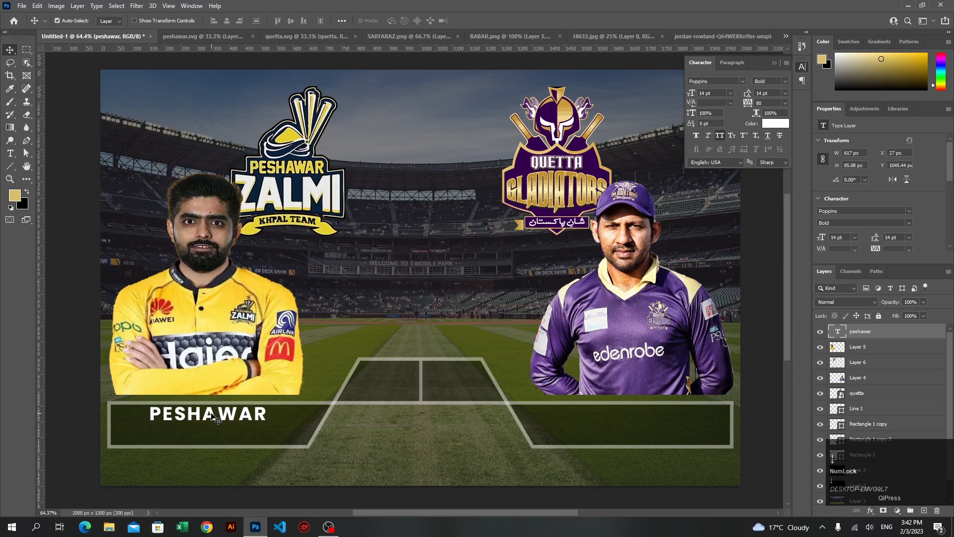
pyautogui.click(66, 437)
# Duplicate the PESHAWAR text 58 px below the original and set the copy's font style to Regular
pyautogui.moveTo(193, 418); pyautogui.dragTo(189, 433)
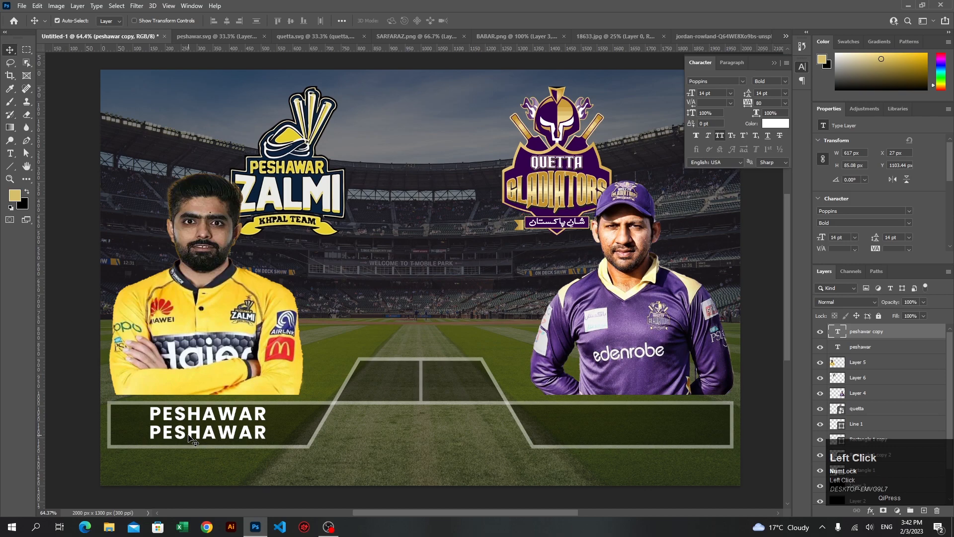
pyautogui.click(781, 78)
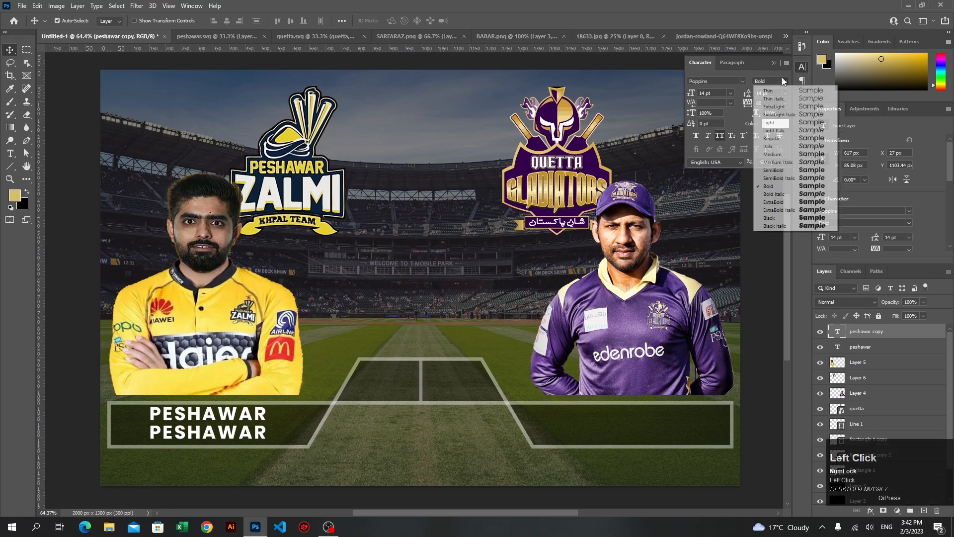
pyautogui.click(774, 155)
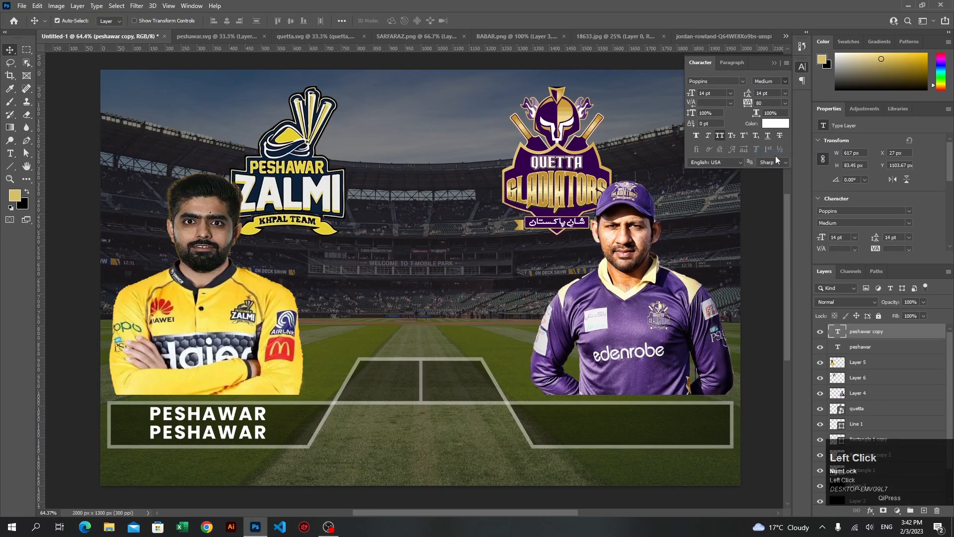
pyautogui.click(783, 81)
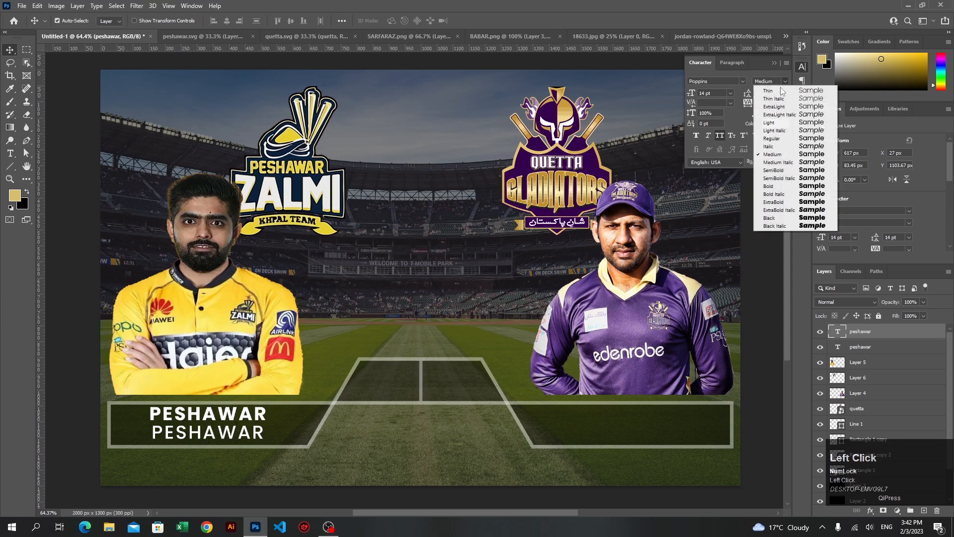
pyautogui.click(775, 143)
# Change the text of the lower PESHAWAR copy to ZALMI
pyautogui.doubleClick(240, 436)
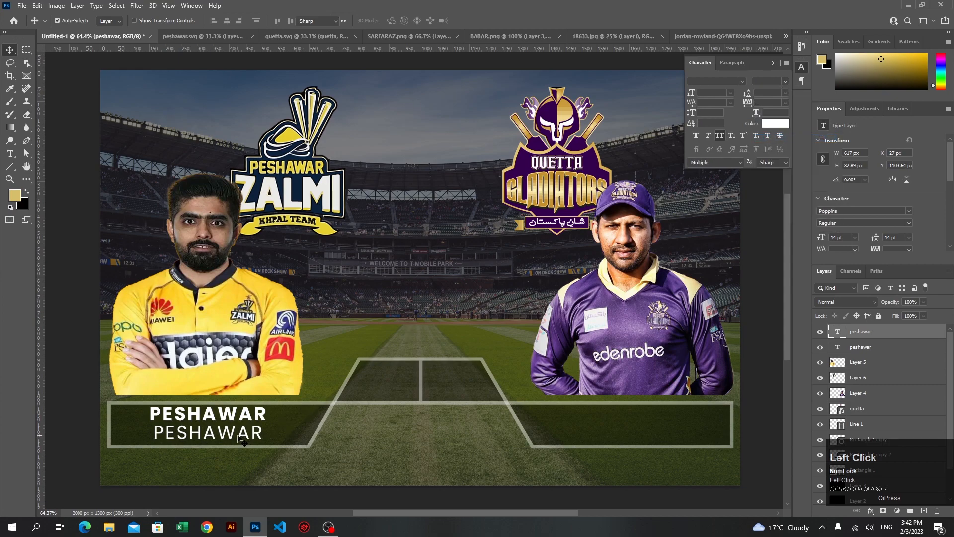
pyautogui.hotkey('ctrl', 'a')
pyautogui.write('ZALMI')
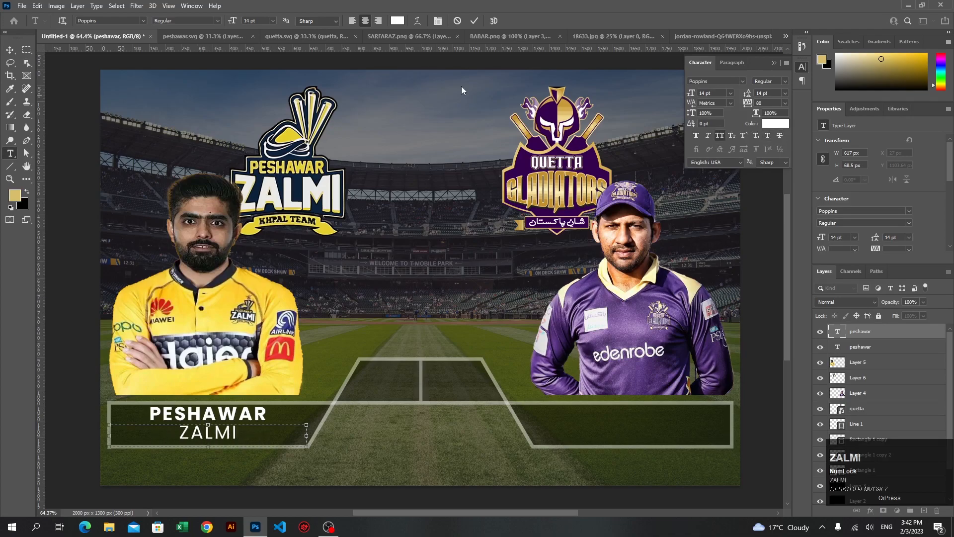
pyautogui.click(475, 21)
pyautogui.press('v')
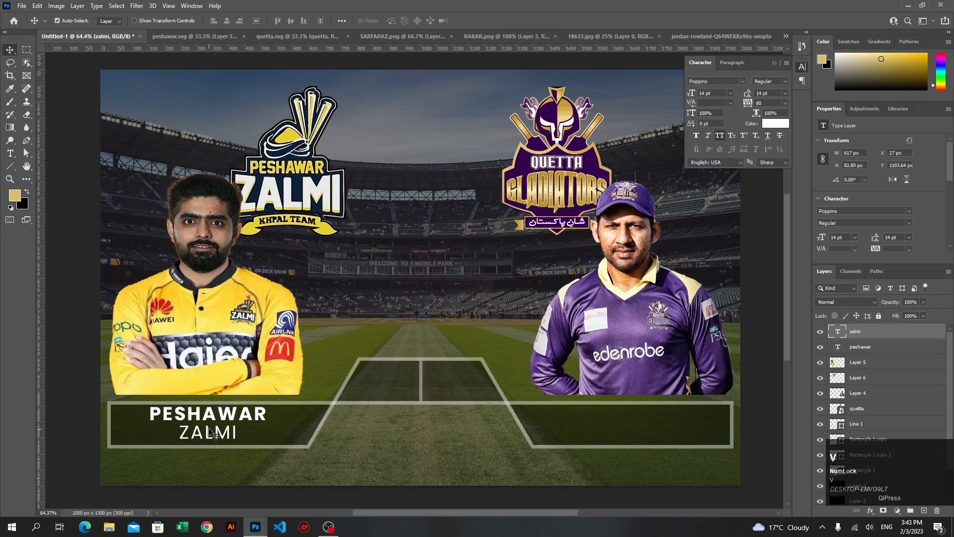
# Duplicate the PESHAWAR and ZALMI texts together into the bar below the purple-shirted player, at X 1354 px
pyautogui.click(214, 423)
pyautogui.keyDown('shift'); pyautogui.click(214, 437); pyautogui.keyUp('shift')
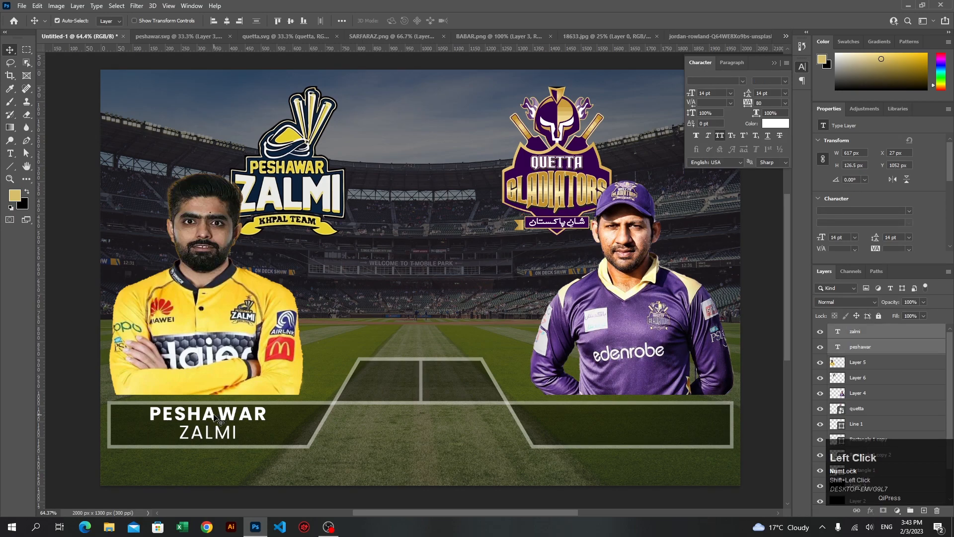
pyautogui.moveTo(215, 420); pyautogui.dragTo(633, 434)
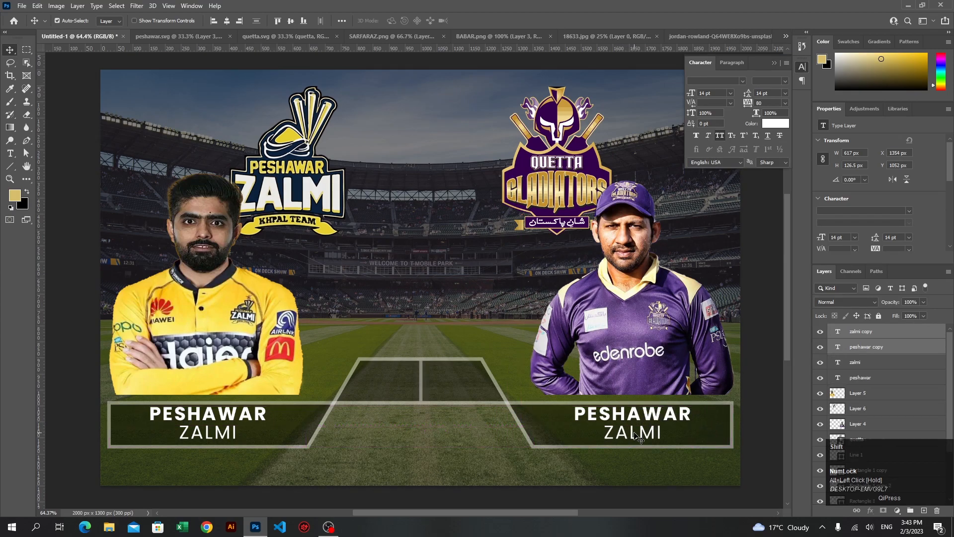
# Change the duplicated PESHAWAR text below the purple-shirted player to QUETTA
pyautogui.click(629, 415)
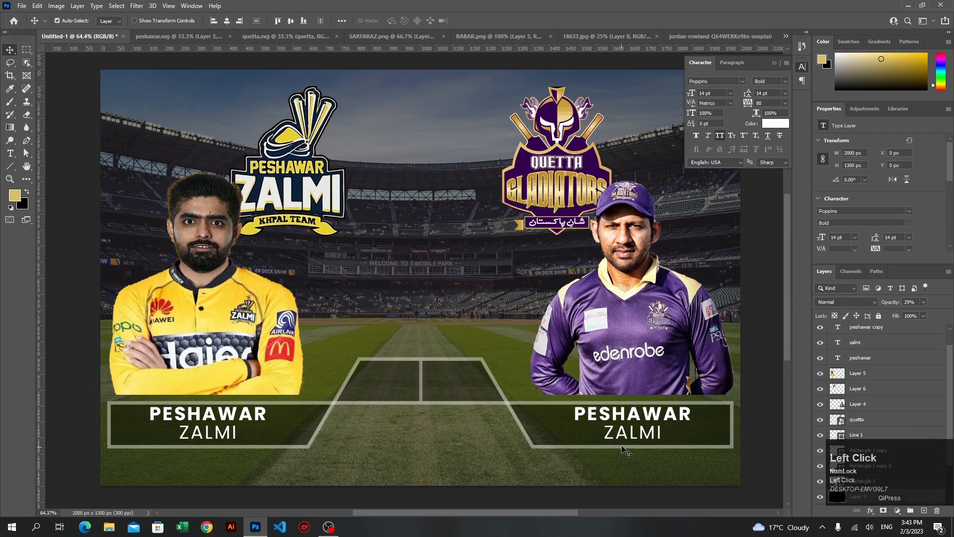
pyautogui.doubleClick(628, 415)
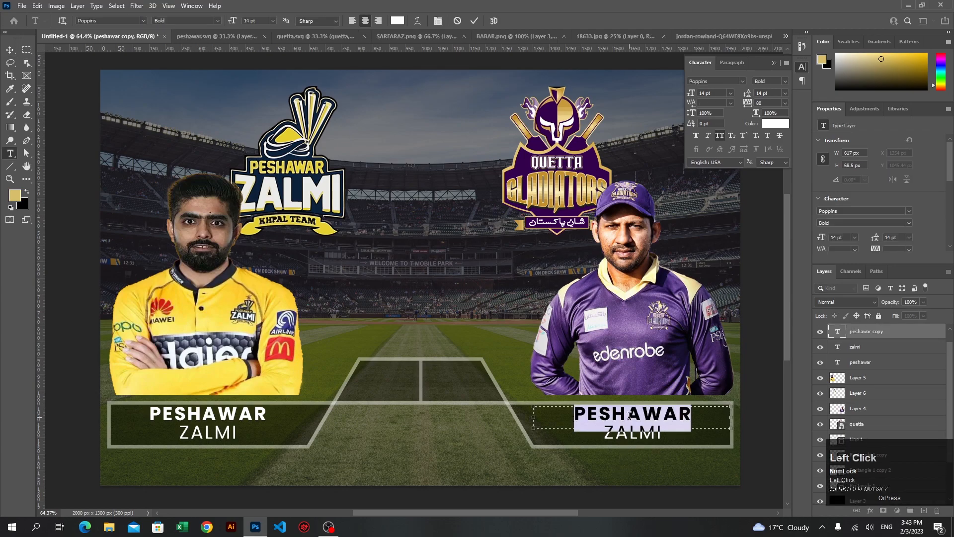
pyautogui.write('QUETTA')
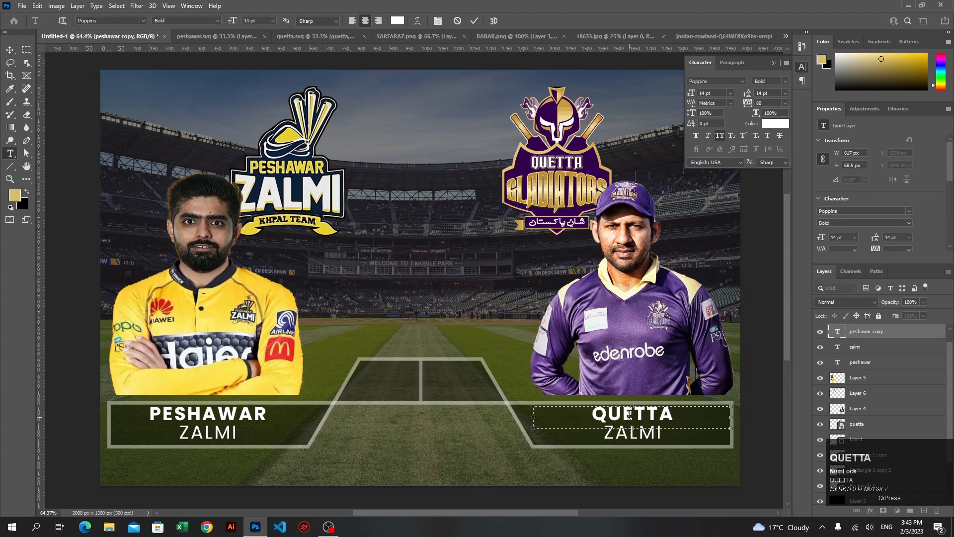
pyautogui.click(475, 21)
# Change the ZALMI text below QUETTA to GLADIATORS
pyautogui.click(641, 436)
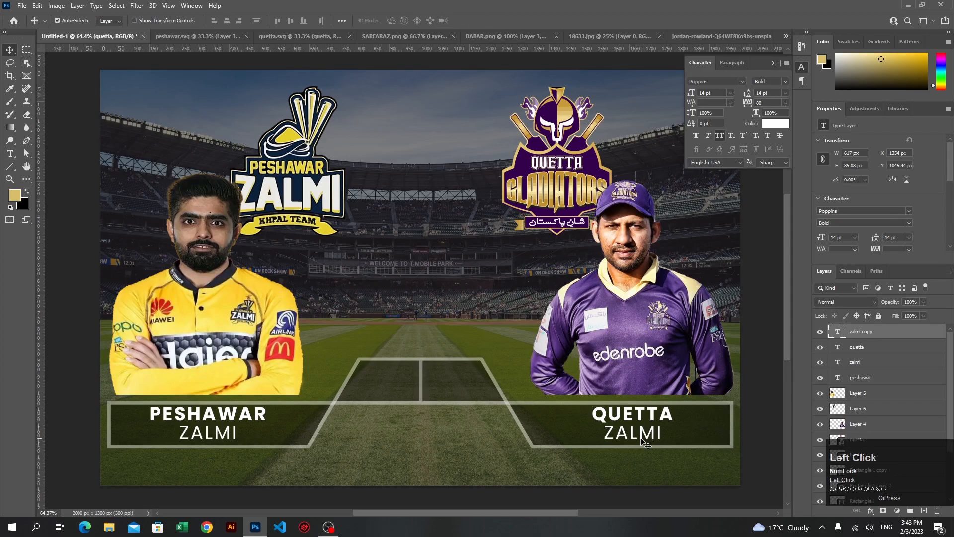
pyautogui.doubleClick(641, 435)
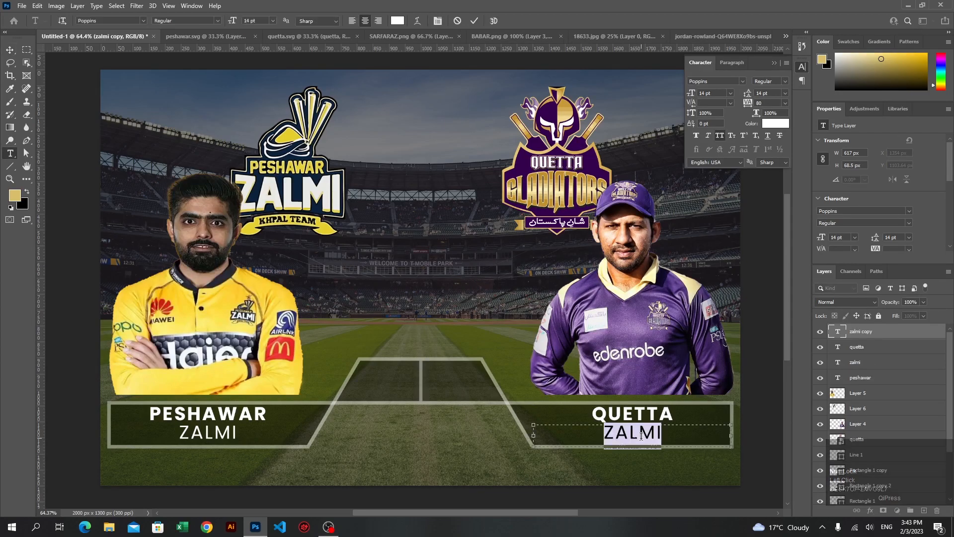
pyautogui.write('GLADIATORS')
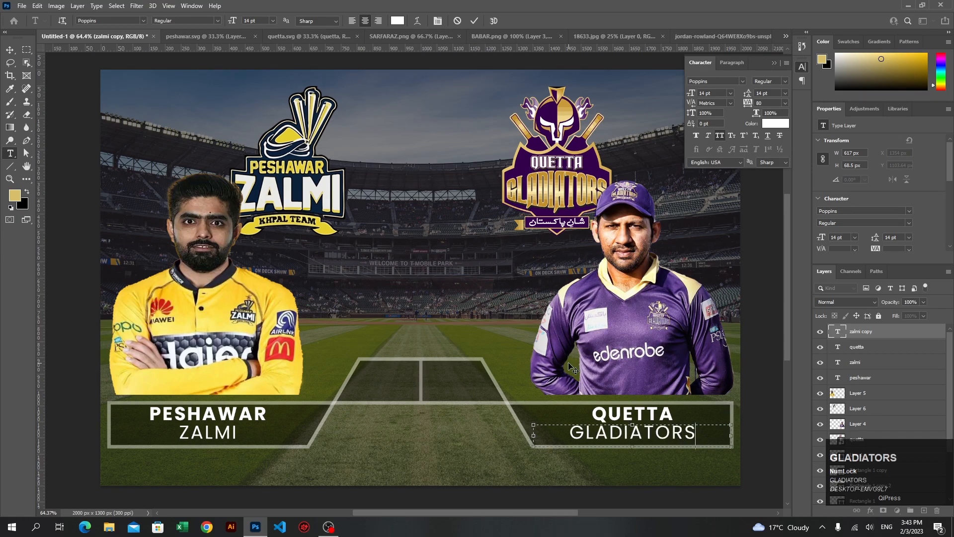
pyautogui.click(475, 20)
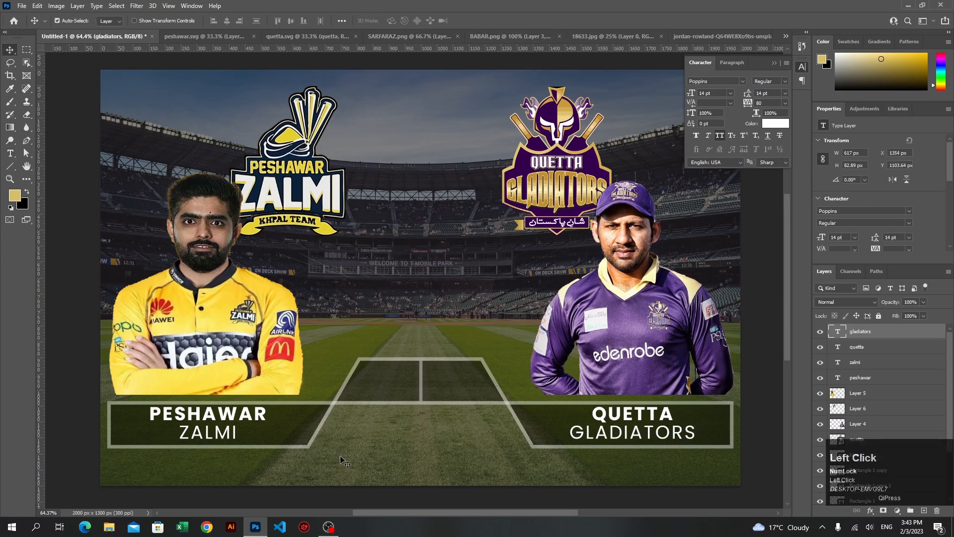
# Recolor the PESHAWAR text yellow (#fede3e) with a color sampled from the yellow-shirted player's jersey
pyautogui.click(201, 411)
pyautogui.doubleClick(209, 414)
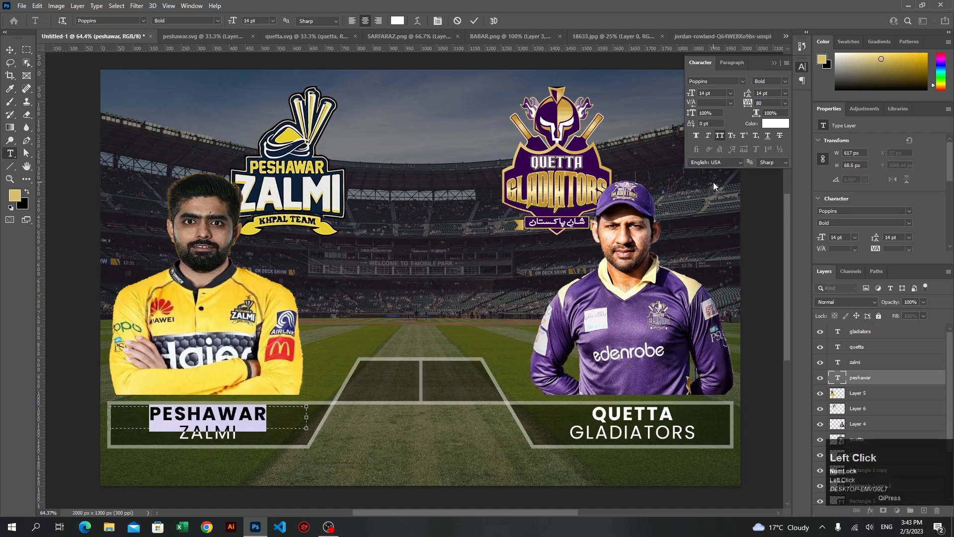
pyautogui.click(770, 124)
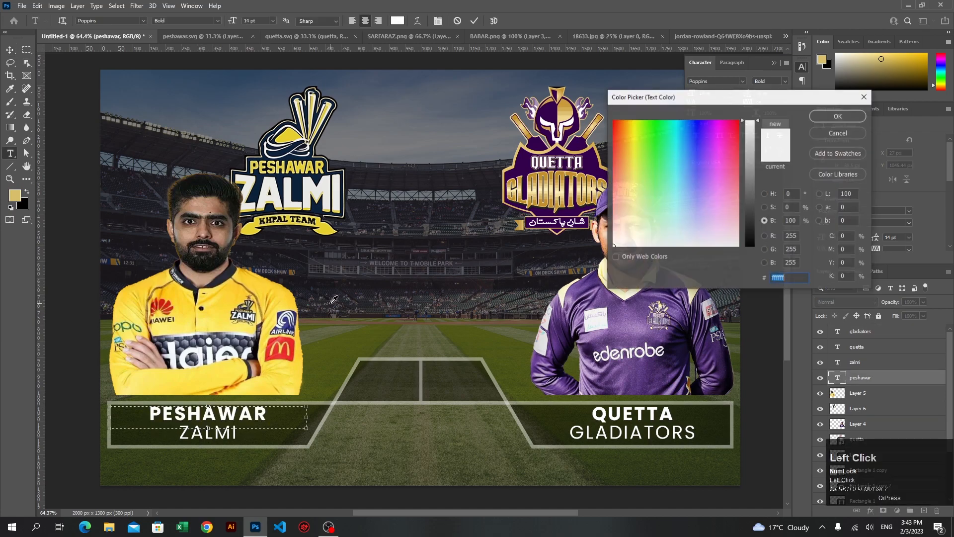
pyautogui.click(215, 322)
pyautogui.click(222, 307)
pyautogui.click(478, 21)
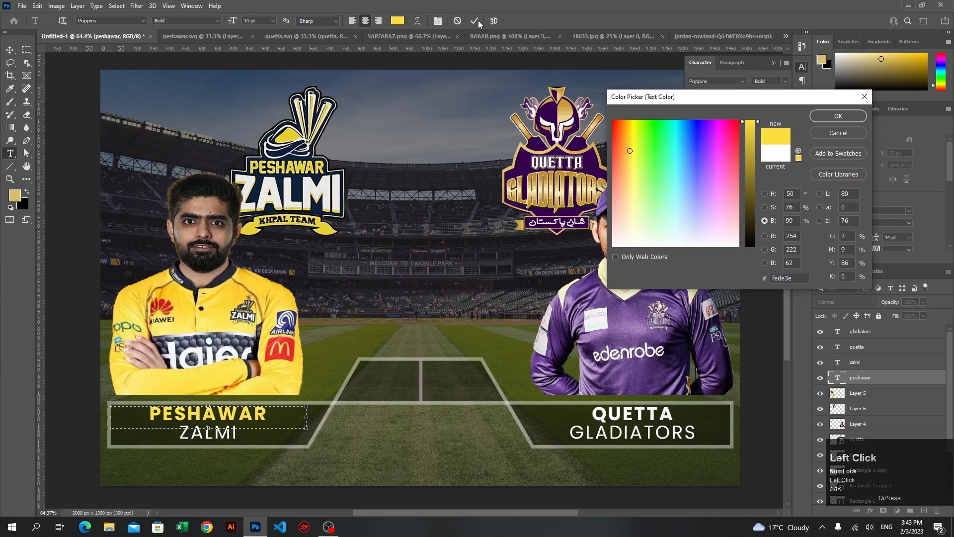
pyautogui.click(827, 117)
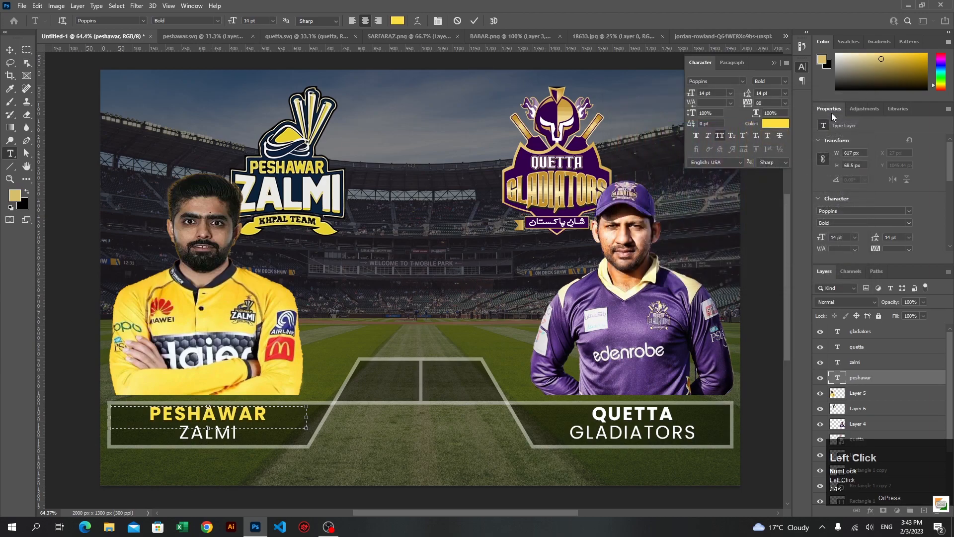
pyautogui.click(474, 21)
pyautogui.press('v')
# Recolor the QUETTA text light purple (#b28fc7), sampling the purple jersey and brightening the color
pyautogui.doubleClick(634, 417)
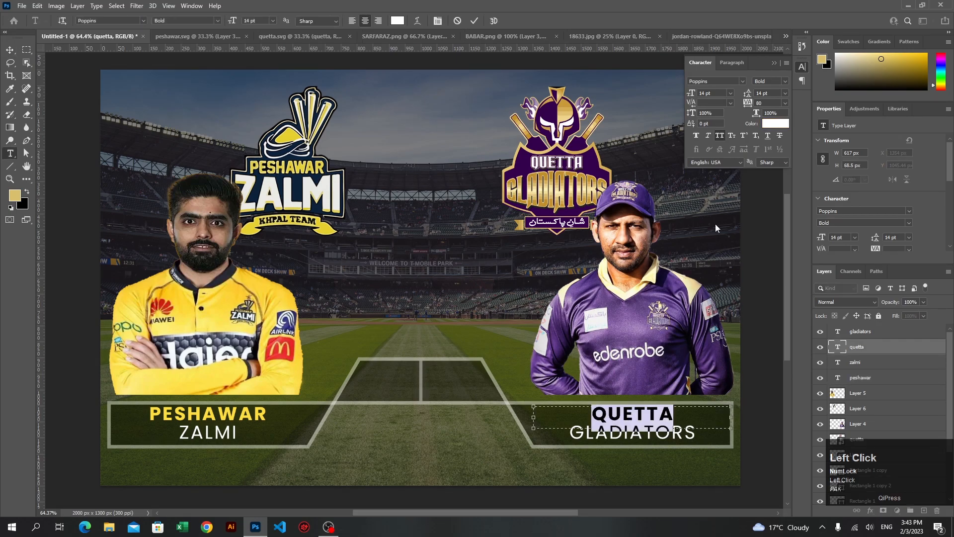
pyautogui.click(767, 126)
pyautogui.click(637, 330)
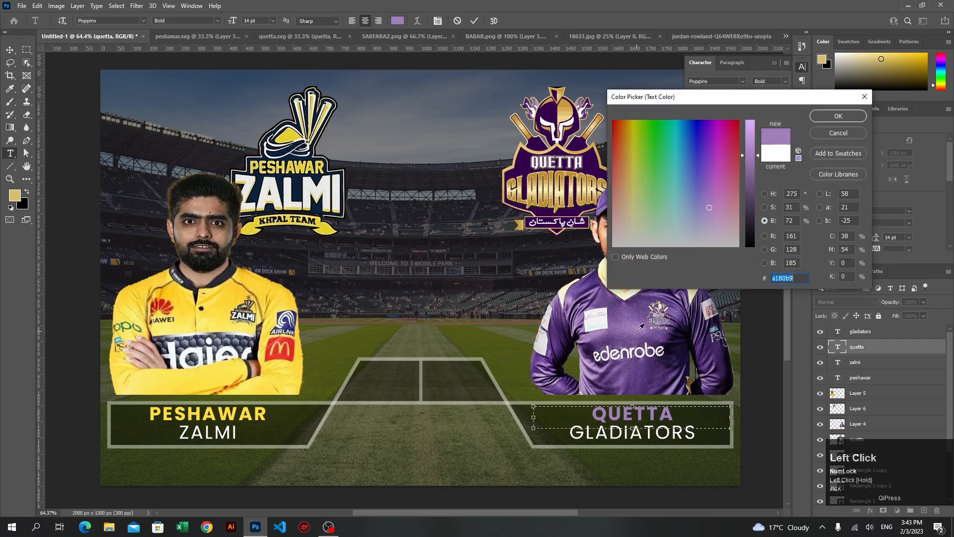
pyautogui.click(640, 327)
pyautogui.click(749, 148)
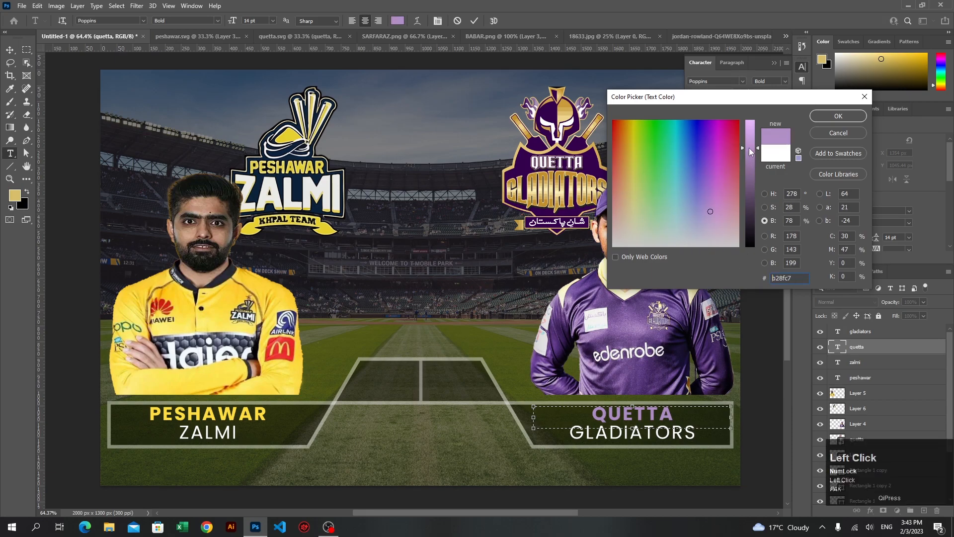
pyautogui.click(837, 116)
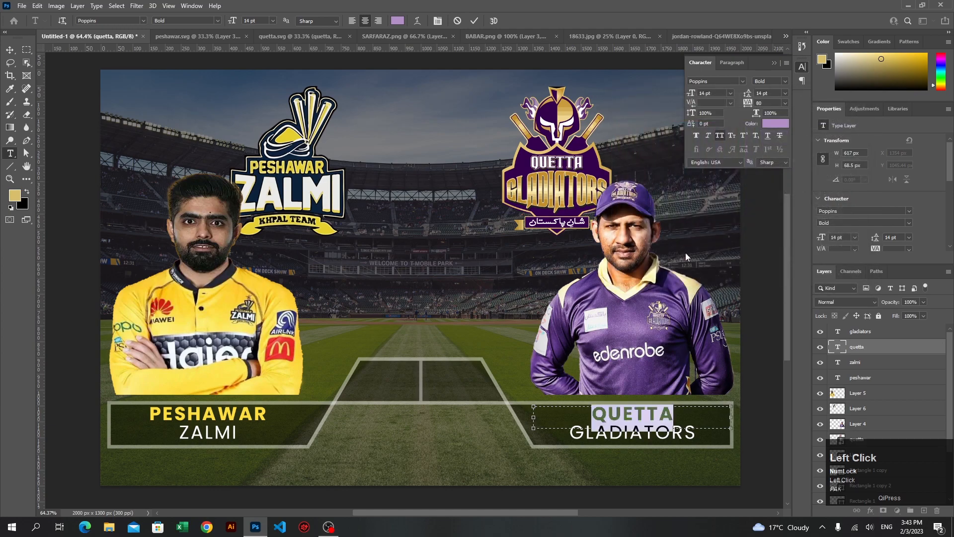
pyautogui.click(798, 70)
pyautogui.click(474, 20)
pyautogui.press('v')
# Add a text box about 195 × 137 px in the left cell of the central trapezoid panel, containing 00
pyautogui.scroll(3, 429, 388)
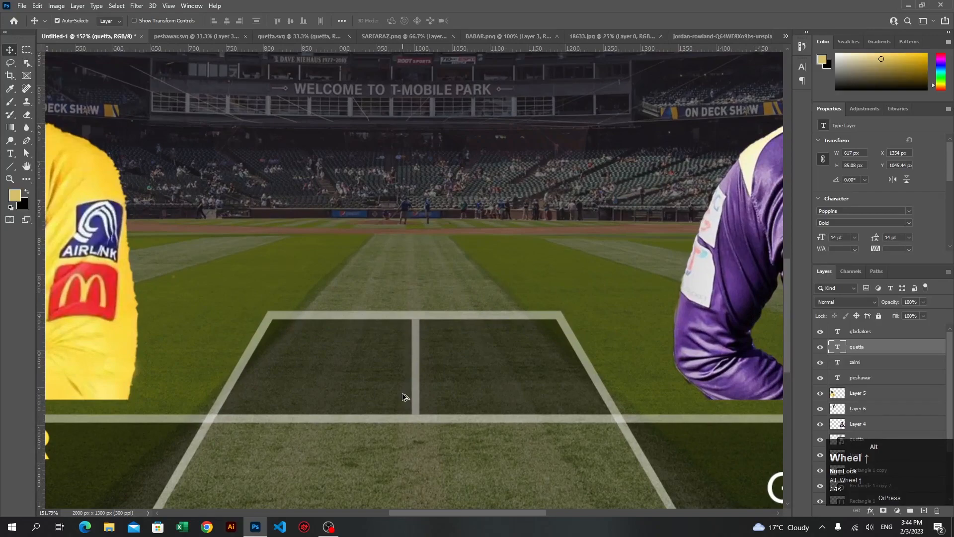
pyautogui.click(10, 153)
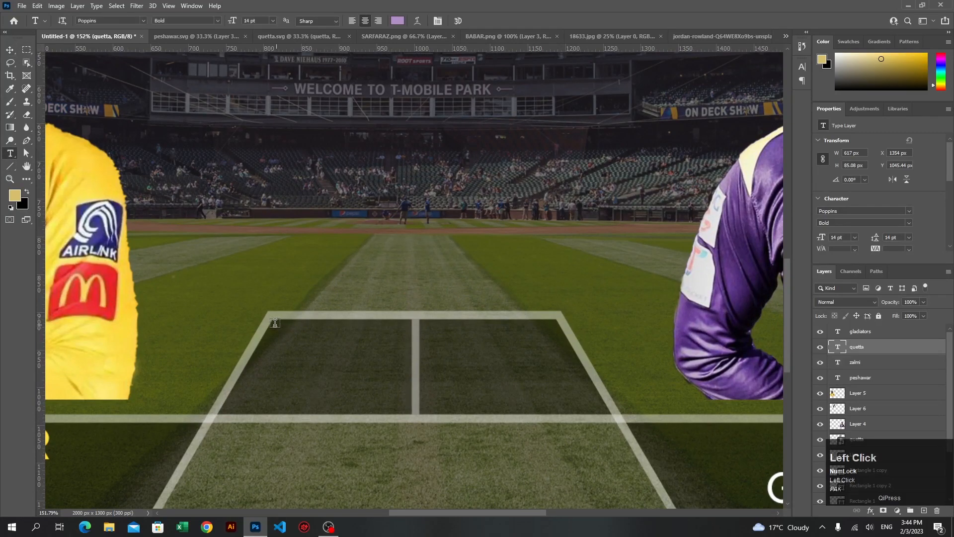
pyautogui.moveTo(268, 320); pyautogui.dragTo(416, 413)
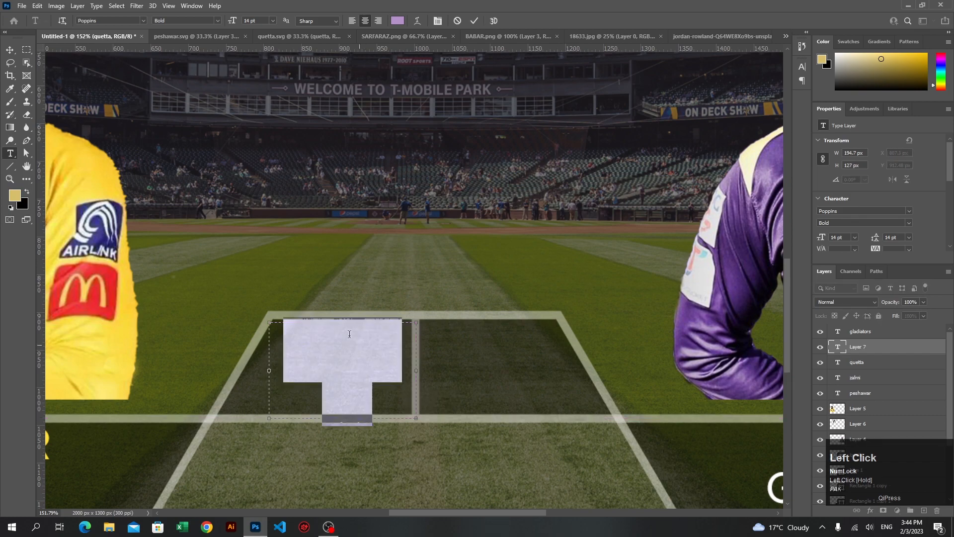
pyautogui.moveTo(337, 322); pyautogui.dragTo(337, 315)
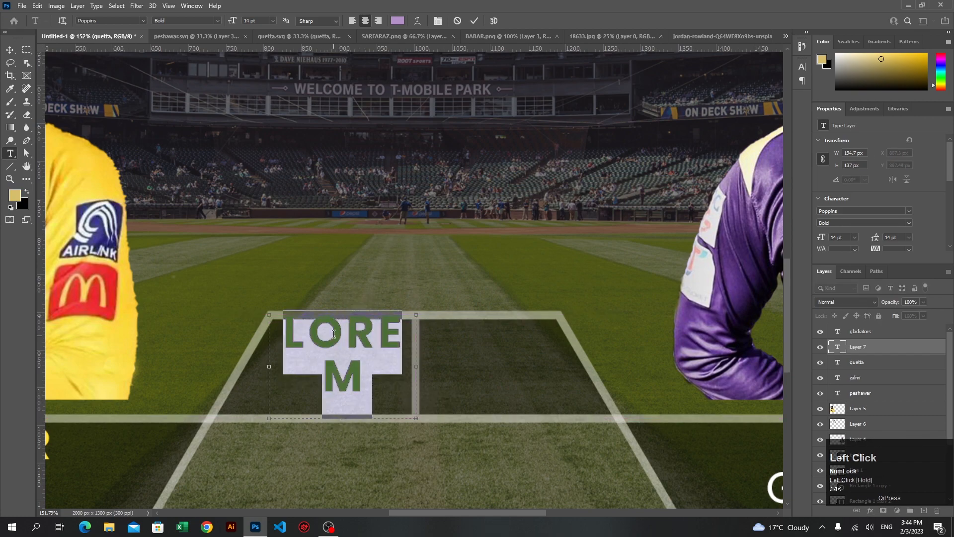
pyautogui.write('00')
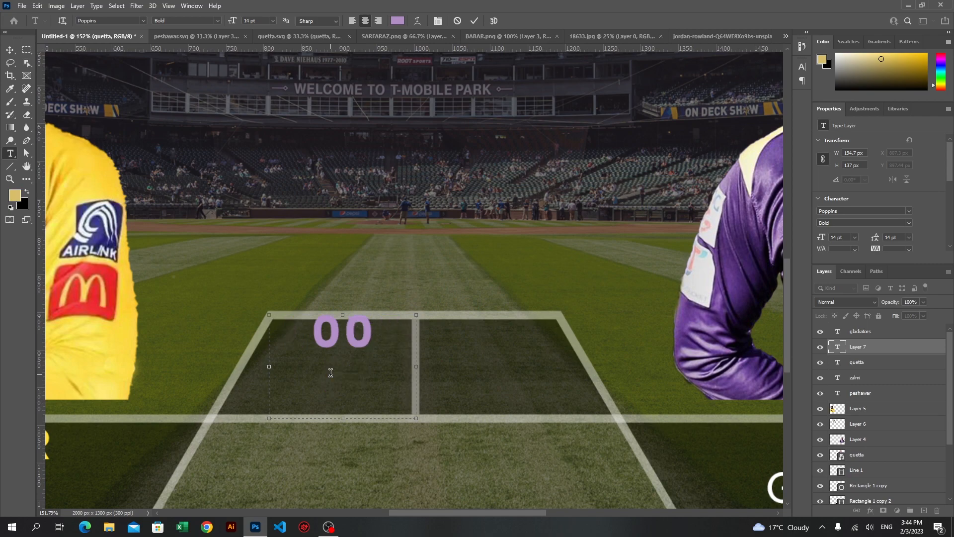
# Set the font size of the 00 text to 26 pt
pyautogui.hotkey('ctrl', 'a')
pyautogui.click(802, 67)
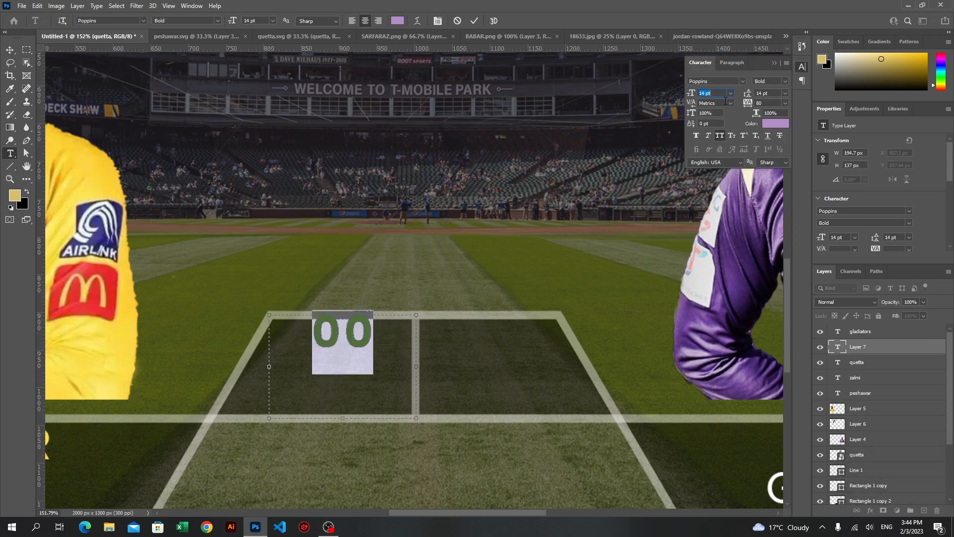
pyautogui.write('26')
pyautogui.click(377, 351)
pyautogui.hotkey('ctrl', 'a')
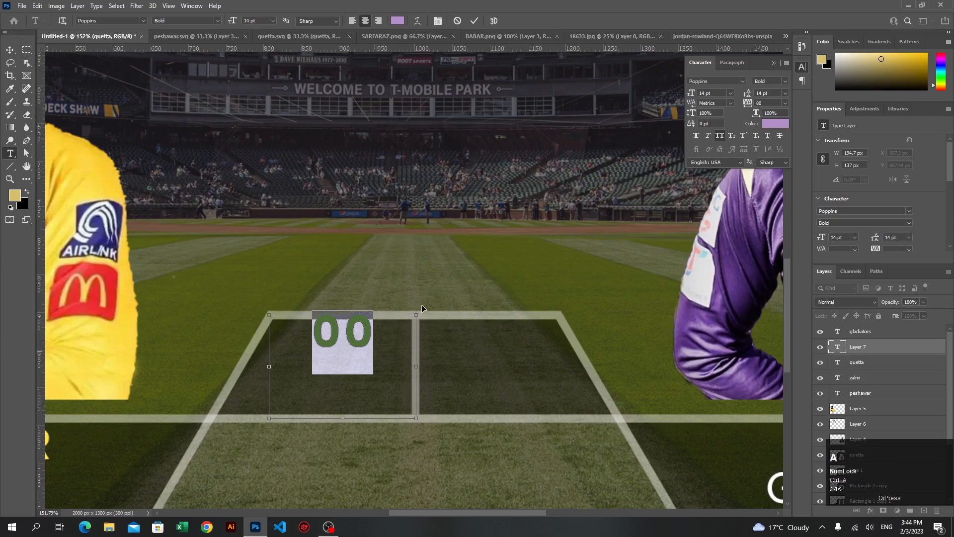
pyautogui.click(703, 93)
pyautogui.write('26')
pyautogui.press('Return')
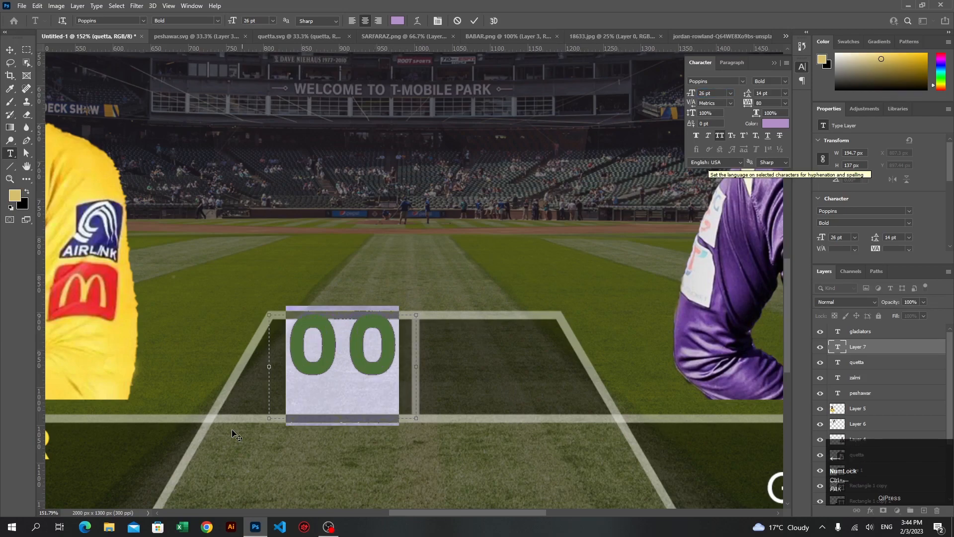
# Set the 00 text's font style to Regular and its size to 28 pt
pyautogui.click(784, 84)
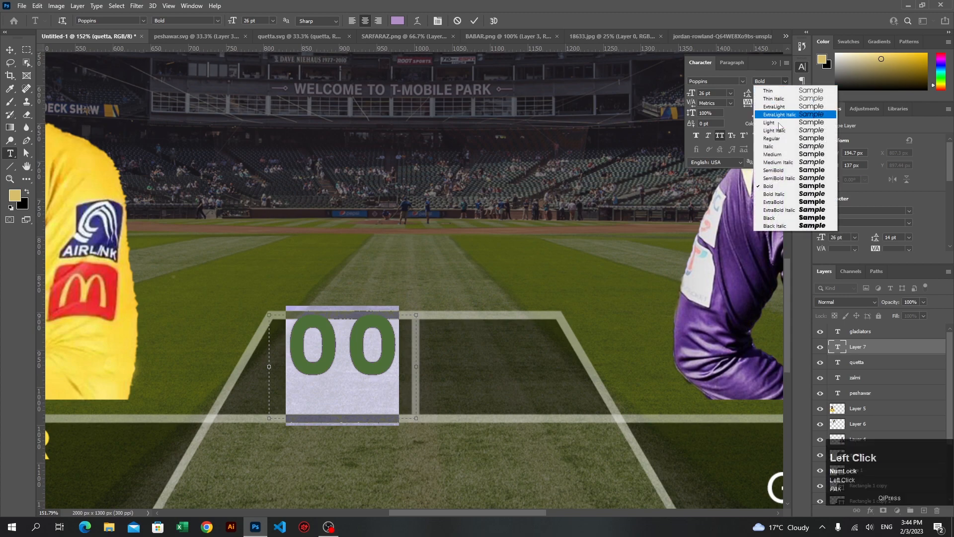
pyautogui.click(774, 139)
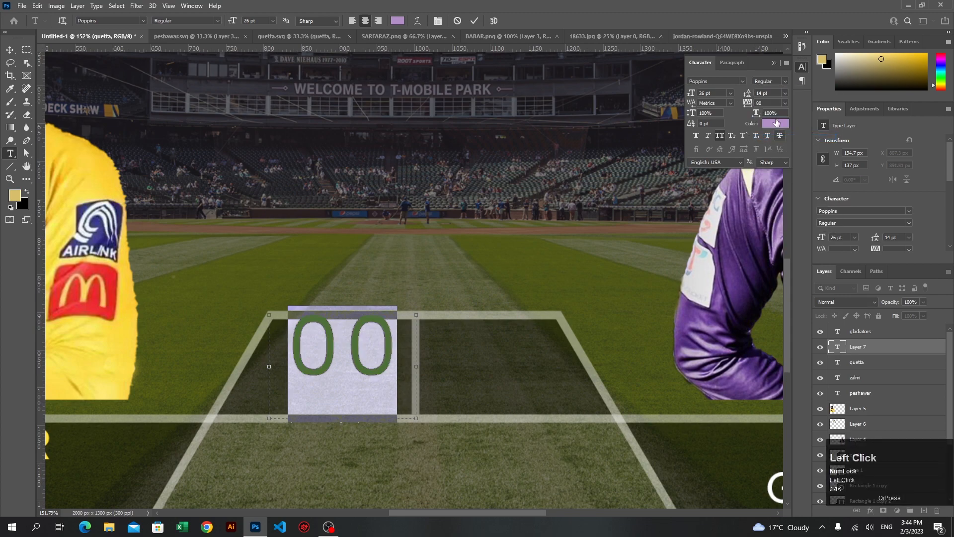
pyautogui.scroll(1, 709, 93)
pyautogui.scroll(1, 710, 94)
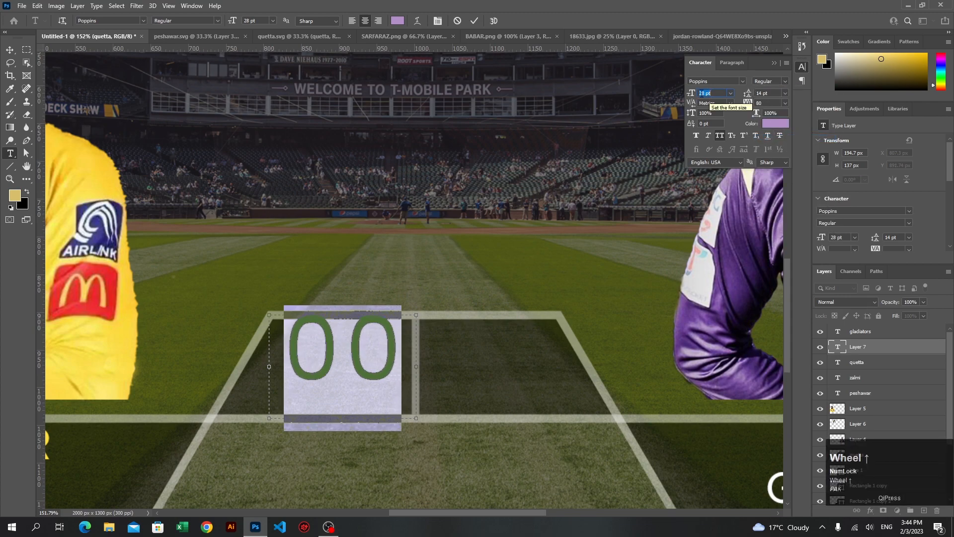
pyautogui.click(474, 20)
pyautogui.press('v')
# Move the 00 text down to the middle of its cell and change its color to white (#ffffff)
pyautogui.moveTo(353, 363); pyautogui.dragTo(353, 380)
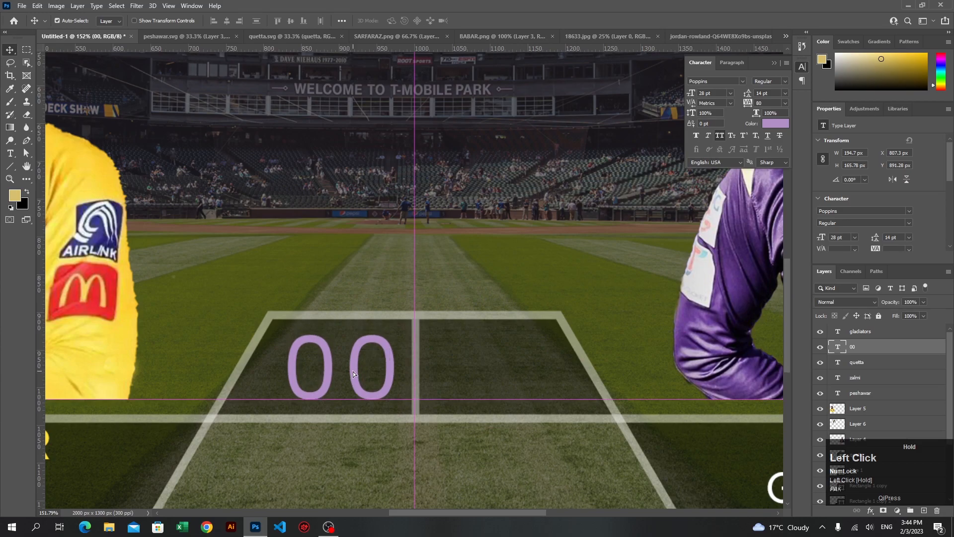
pyautogui.click(764, 125)
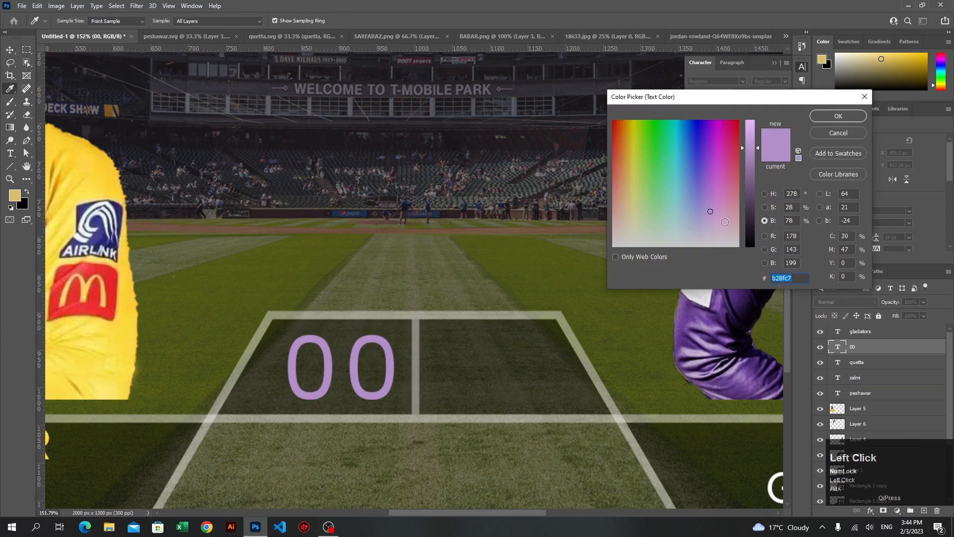
pyautogui.moveTo(725, 221); pyautogui.dragTo(729, 288)
pyautogui.moveTo(749, 151); pyautogui.dragTo(750, 121)
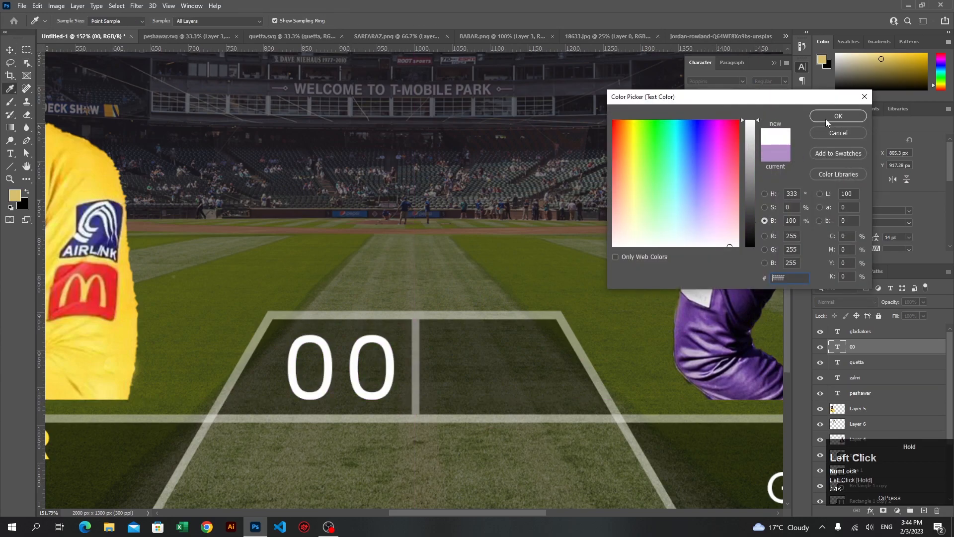
pyautogui.click(838, 116)
# Duplicate the 00 text into the right cell of the trapezoid panel, at X 1002.3 px
pyautogui.moveTo(356, 366); pyautogui.dragTo(506, 360)
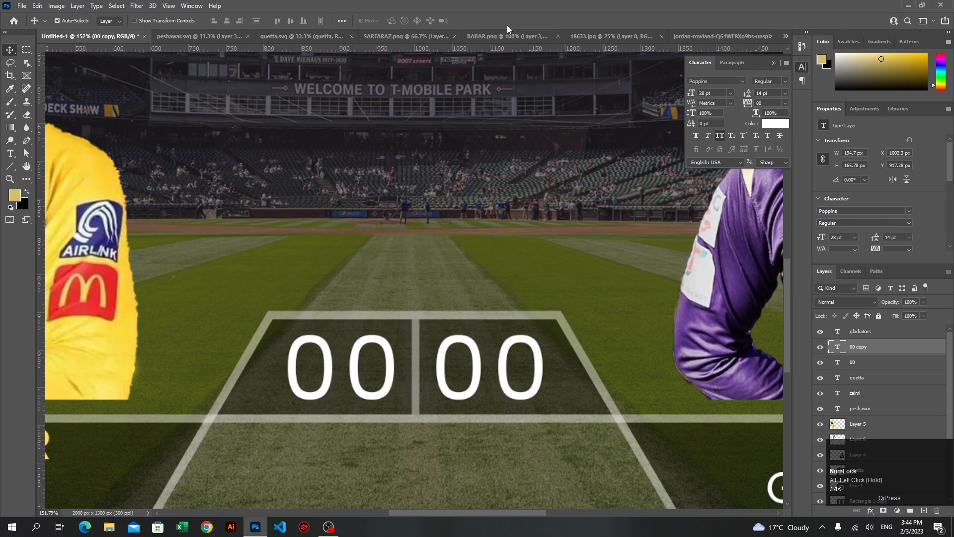
pyautogui.click(801, 67)
# Bring the VS image from 18633.jpg into the poster, directly above the dark overlay layer
pyautogui.click(454, 232)
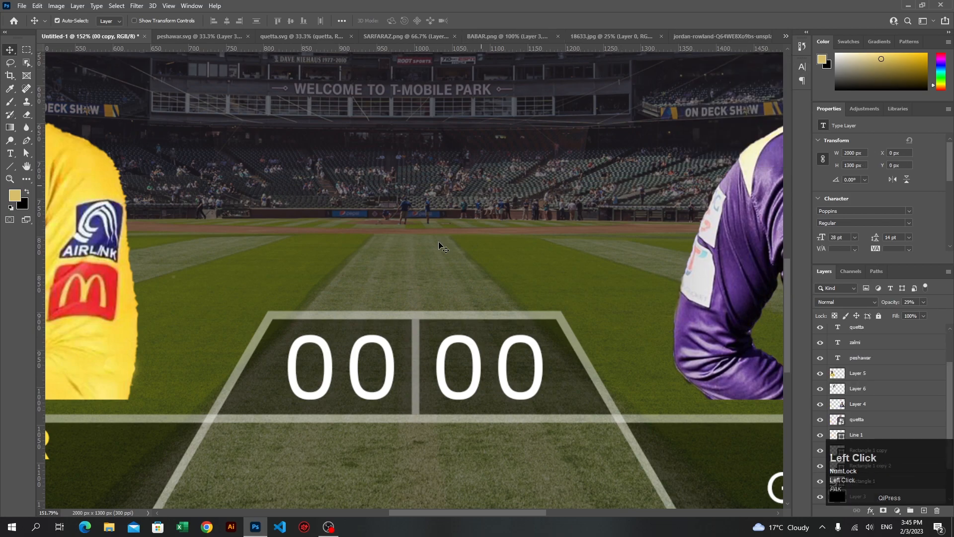
pyautogui.scroll(-4, 342, 283)
pyautogui.scroll(-5, 341, 283)
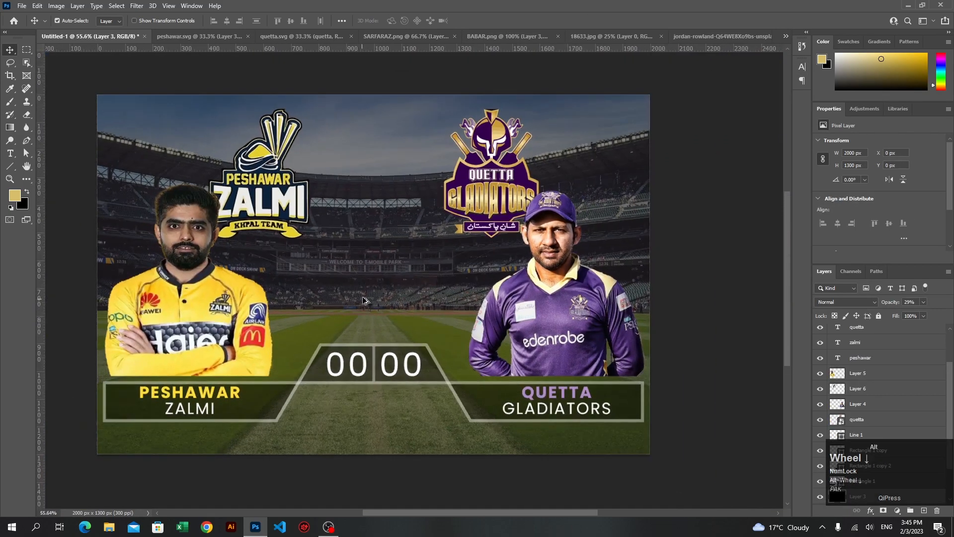
pyautogui.scroll(3, 370, 287)
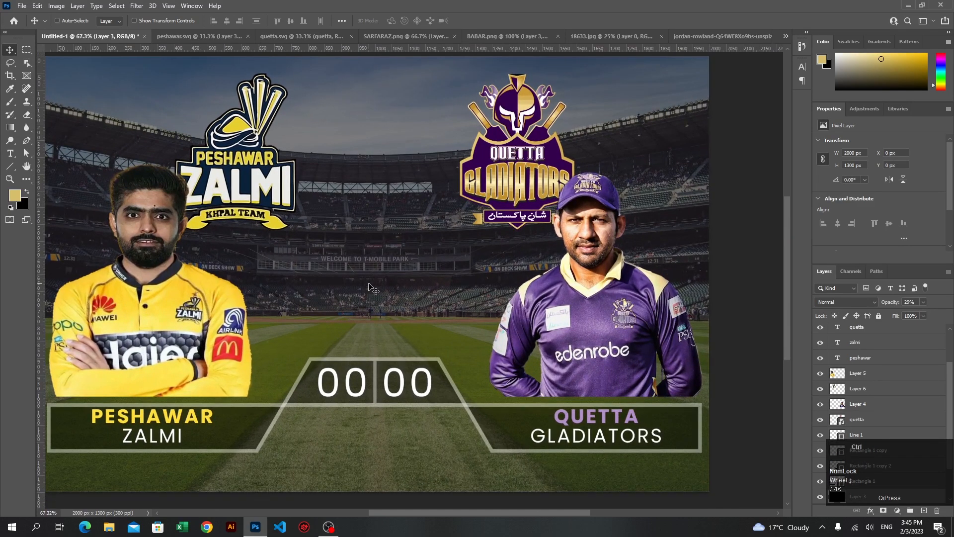
pyautogui.hscroll(-1, 370, 287)
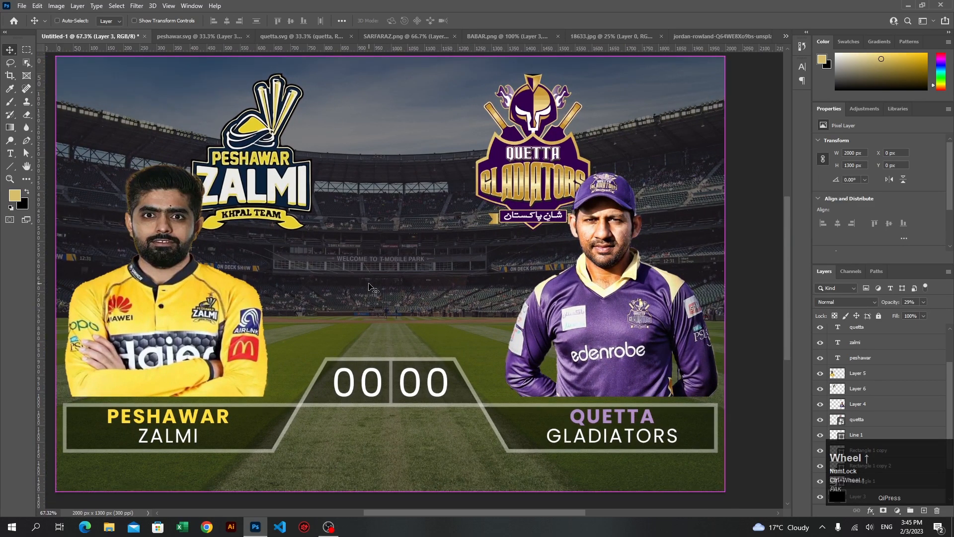
pyautogui.hscroll(-1, 370, 288)
pyautogui.click(721, 36)
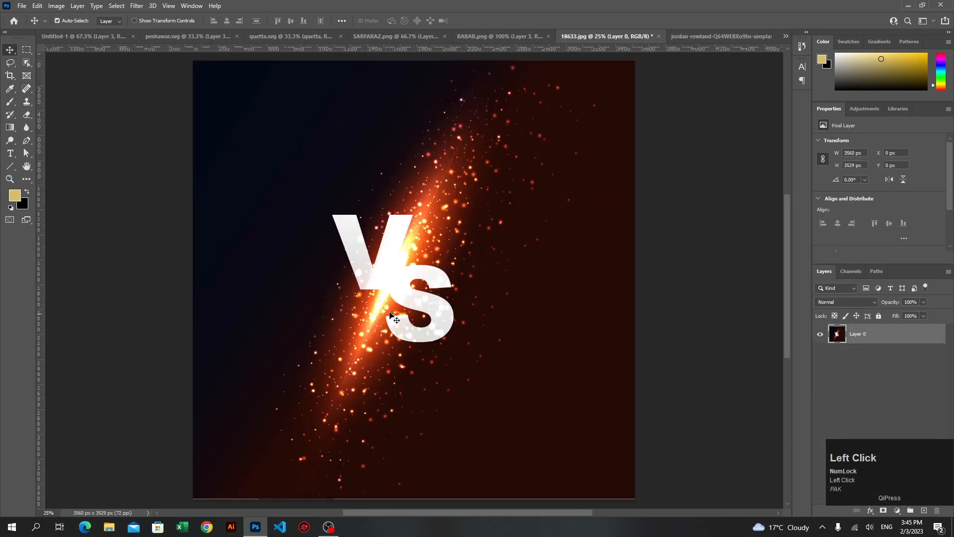
pyautogui.moveTo(401, 298)
pyautogui.mouseDown()
pyautogui.moveTo(140, 149)
pyautogui.moveTo(74, 37)
pyautogui.moveTo(332, 223)
pyautogui.moveTo(398, 288)
pyautogui.mouseUp()
# Scale the VS image down to about 612 × 605 px between the two players
pyautogui.hotkey('ctrl', 't')
pyautogui.scroll(-4, 417, 331)
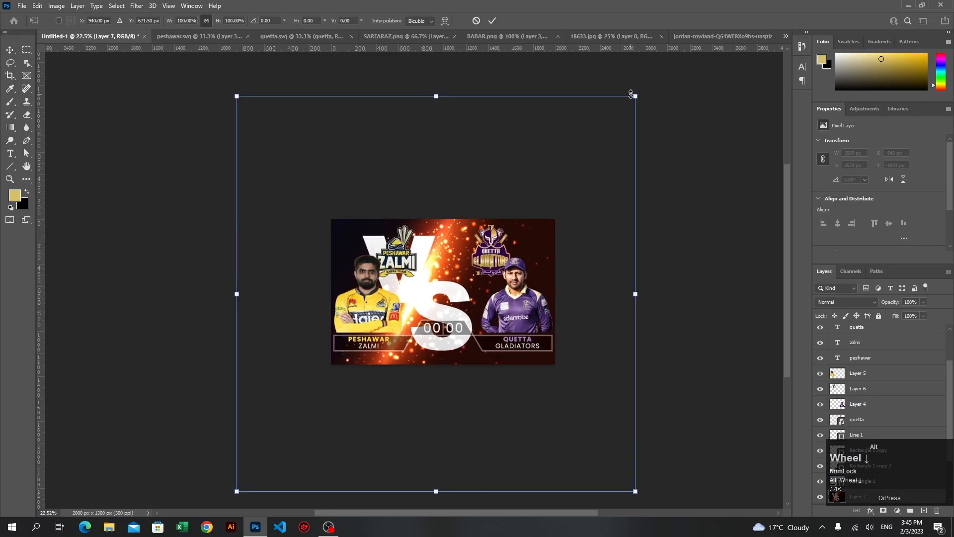
pyautogui.moveTo(631, 94); pyautogui.dragTo(478, 264)
pyautogui.scroll(5, 453, 308)
pyautogui.click(492, 20)
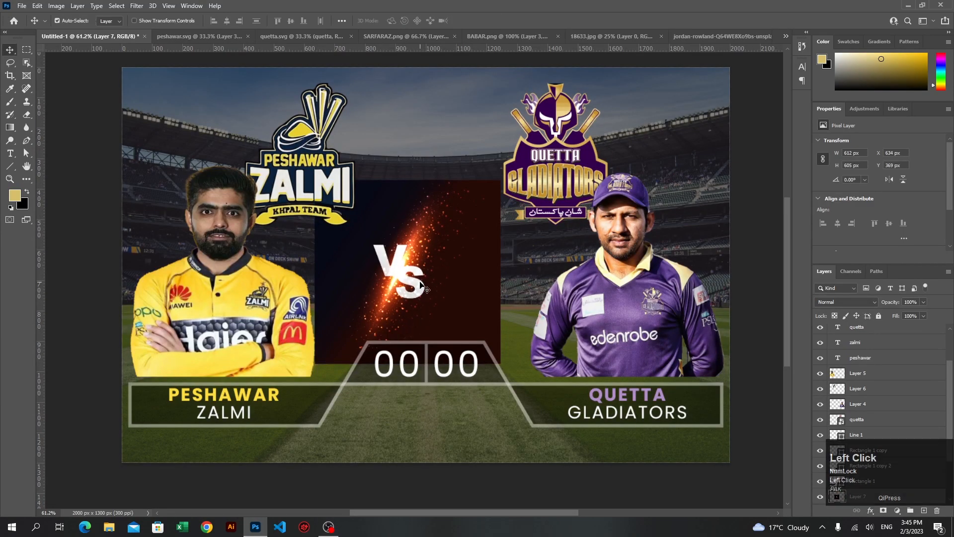
# Center the VS image horizontally on the canvas by aligning it with the full-size dark overlay layer
pyautogui.keyDown('shift'); pyautogui.click(422, 129); pyautogui.keyUp('shift')
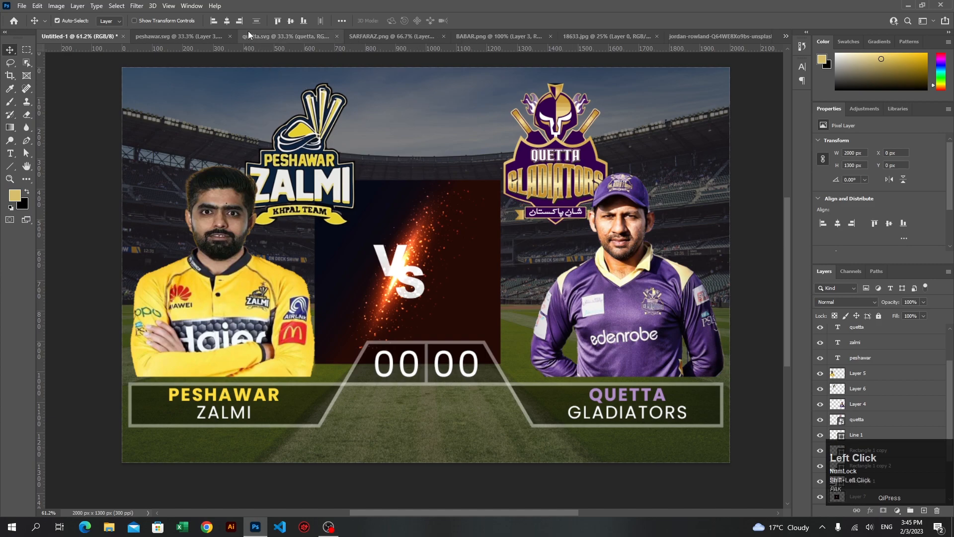
pyautogui.click(227, 20)
pyautogui.click(79, 203)
# Set the VS image layer's blend mode to Lighten to hide its dark background
pyautogui.click(437, 279)
pyautogui.scroll(3, 900, 357)
pyautogui.scroll(-1, 900, 356)
pyautogui.scroll(-3, 900, 357)
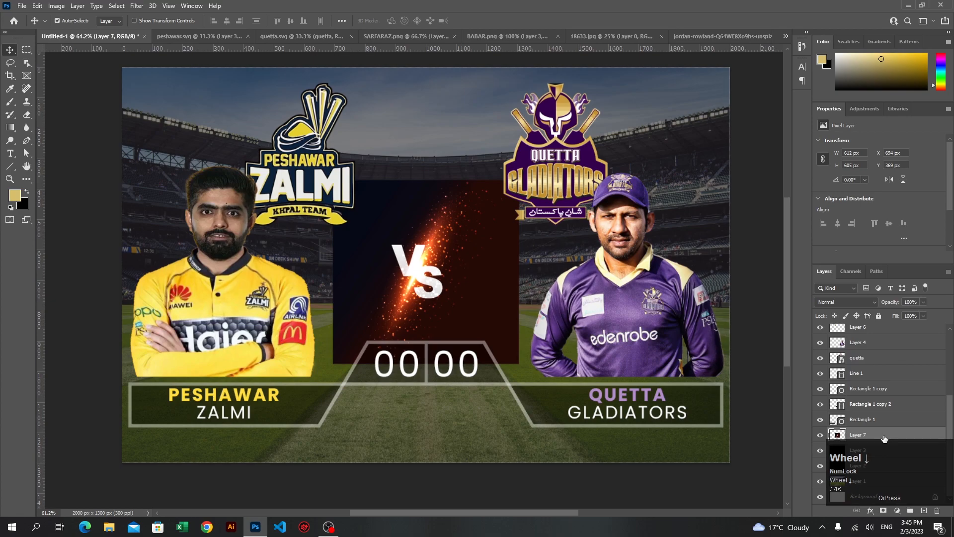
pyautogui.click(865, 301)
pyautogui.click(863, 299)
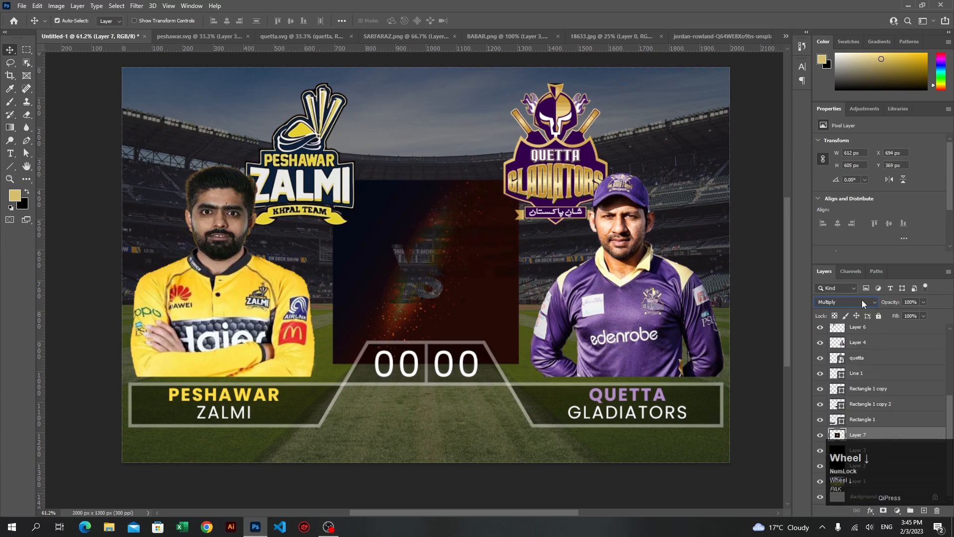
pyautogui.scroll(-3, 861, 302)
pyautogui.scroll(-2, 861, 299)
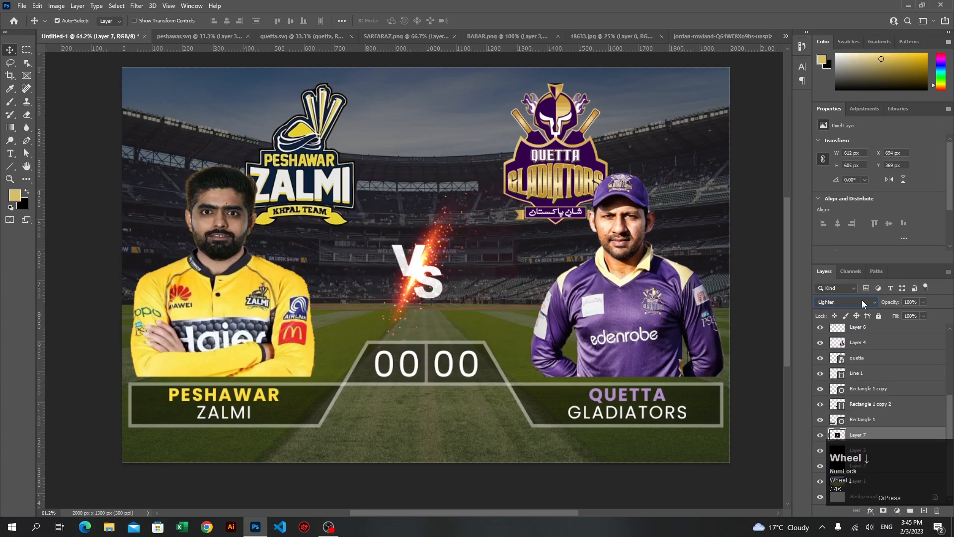
pyautogui.hotkey('ctrl', 't')
pyautogui.click(872, 431)
pyautogui.click(89, 131)
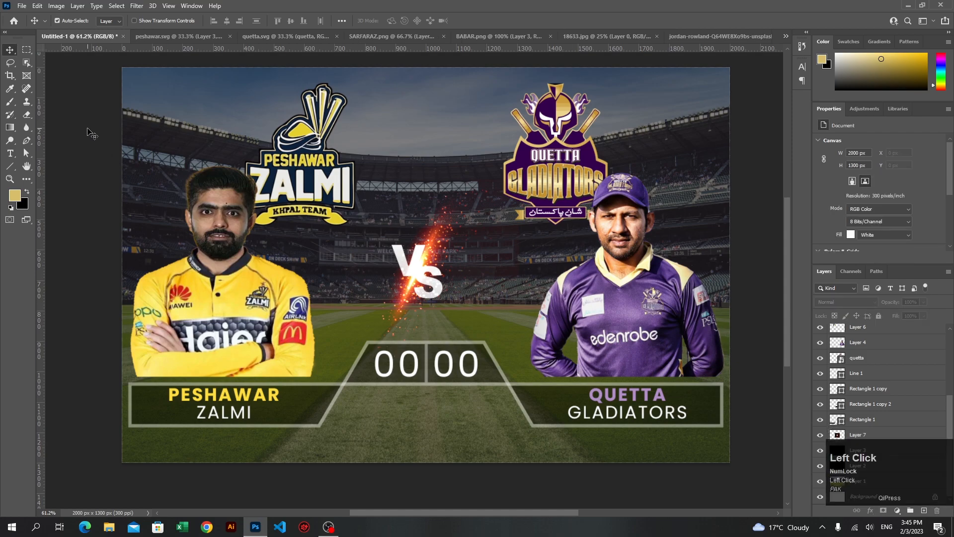
# Enlarge the VS image to about 801 × 792 px and reposition it centered above the score panel
pyautogui.click(423, 279)
pyautogui.hotkey('ctrl', 't')
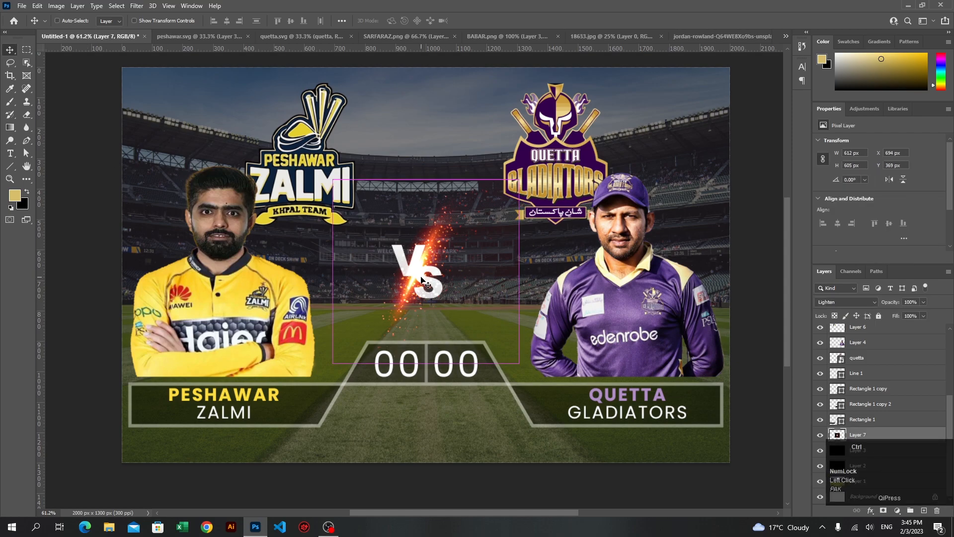
pyautogui.moveTo(520, 363); pyautogui.dragTo(547, 391)
pyautogui.moveTo(412, 279); pyautogui.dragTo(426, 264)
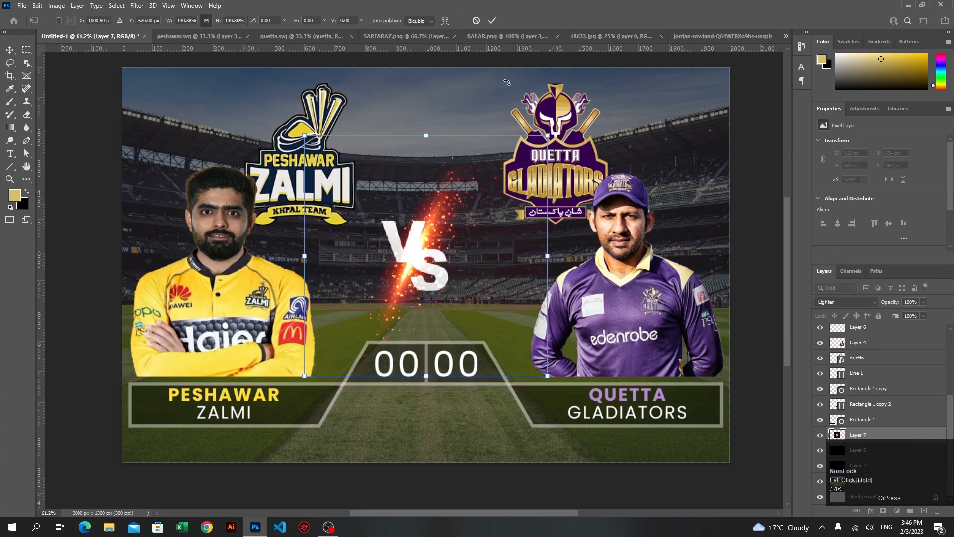
pyautogui.click(491, 21)
pyautogui.keyDown('alt'); pyautogui.scroll(-1, 408, 253); pyautogui.keyUp('alt')
pyautogui.keyDown('alt'); pyautogui.scroll(-1, 409, 255); pyautogui.keyUp('alt')
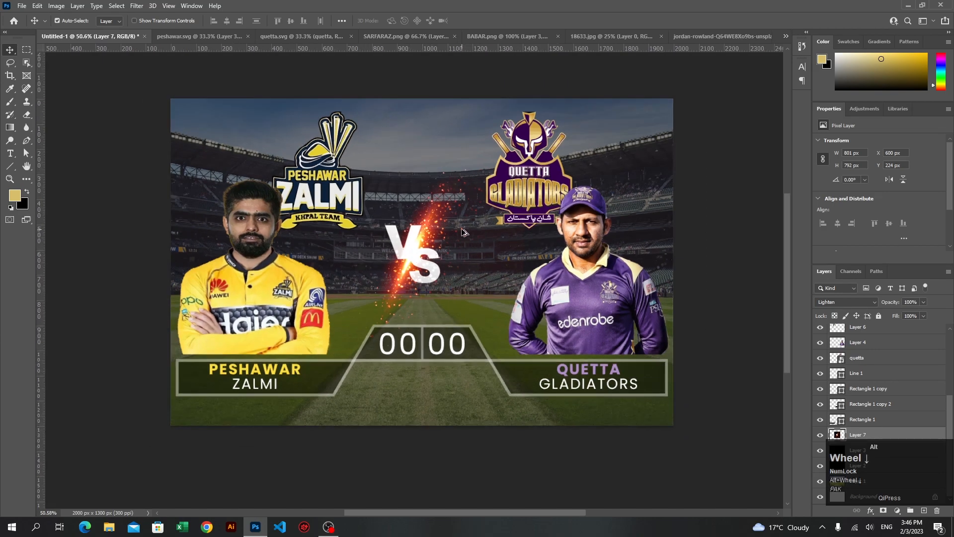
pyautogui.keyDown('alt'); pyautogui.scroll(1, 462, 232); pyautogui.keyUp('alt')
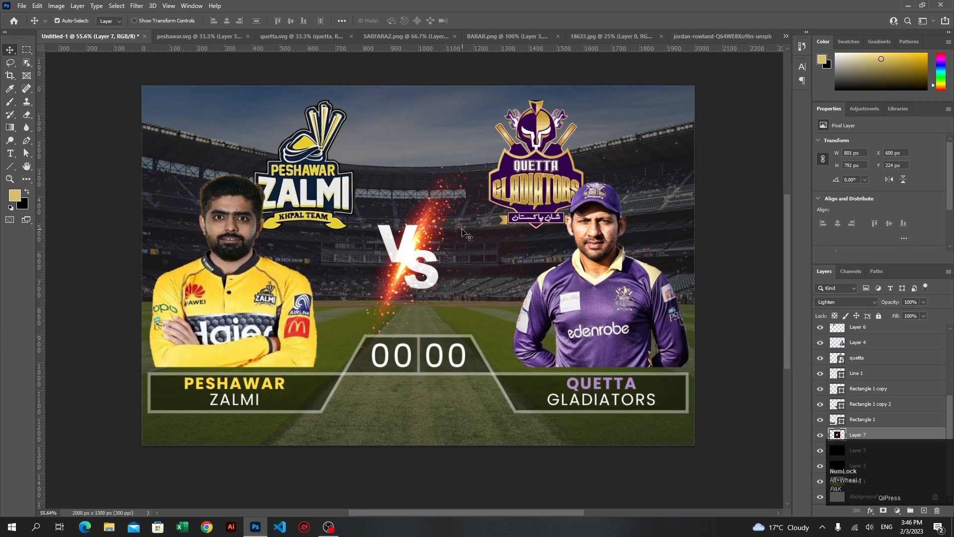
# Draw a rectangle spanning the full canvas width along the poster's bottom edge, about 2000 × 104 px
pyautogui.moveTo(10, 166); pyautogui.dragTo(45, 167)
pyautogui.moveTo(147, 419); pyautogui.dragTo(696, 429)
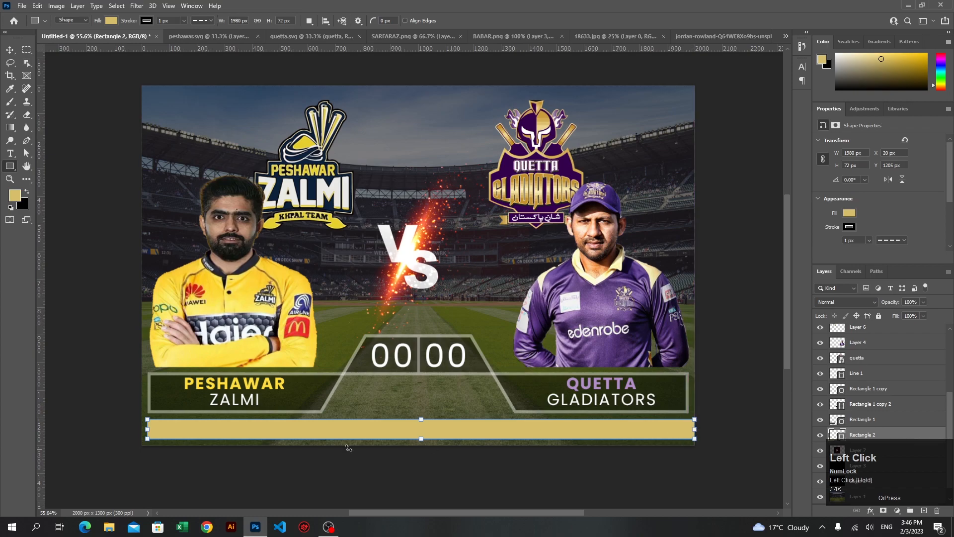
pyautogui.moveTo(149, 430); pyautogui.dragTo(141, 430)
pyautogui.moveTo(419, 435); pyautogui.dragTo(421, 417)
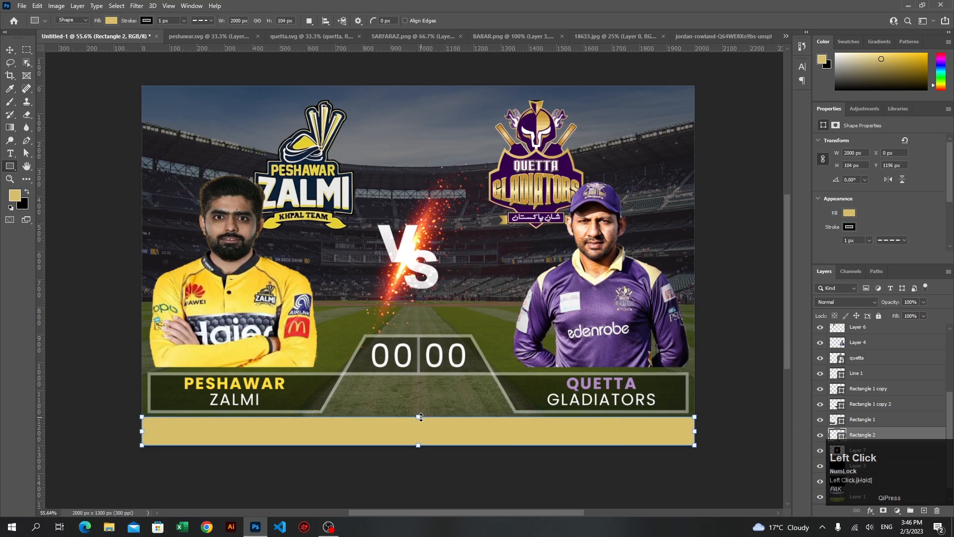
# Remove the bottom rectangle's stroke and fill it with black
pyautogui.click(849, 227)
pyautogui.click(824, 245)
pyautogui.click(862, 266)
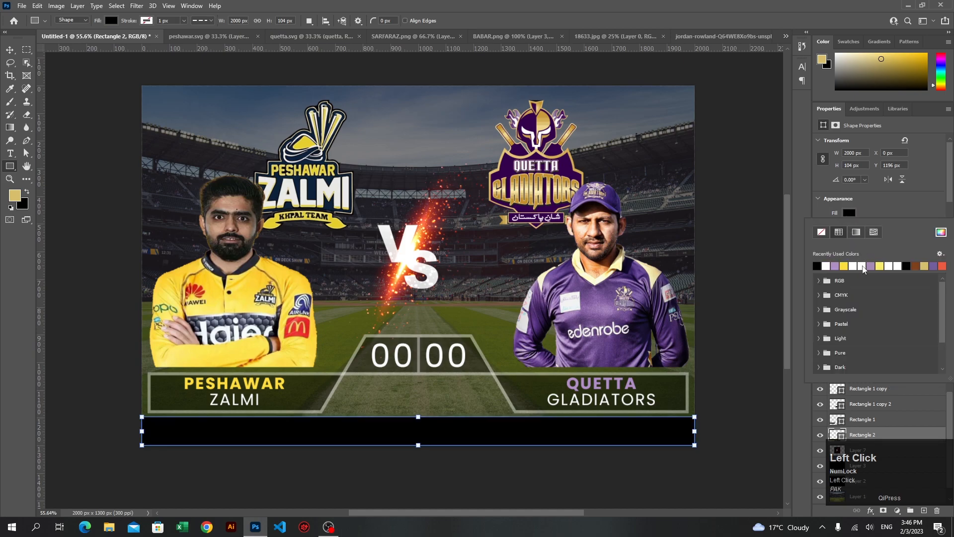
pyautogui.click(889, 208)
pyautogui.press('v')
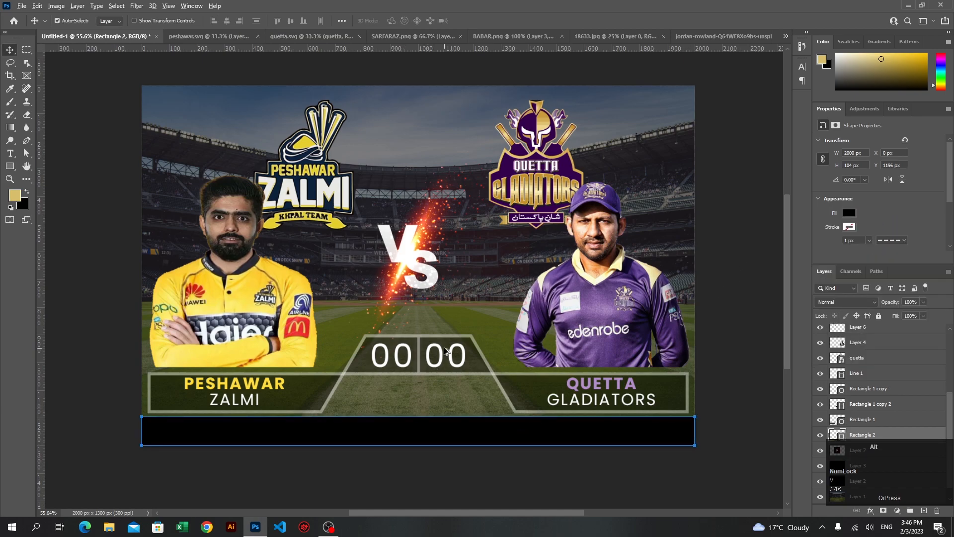
pyautogui.scroll(1, 451, 354)
pyautogui.click(749, 380)
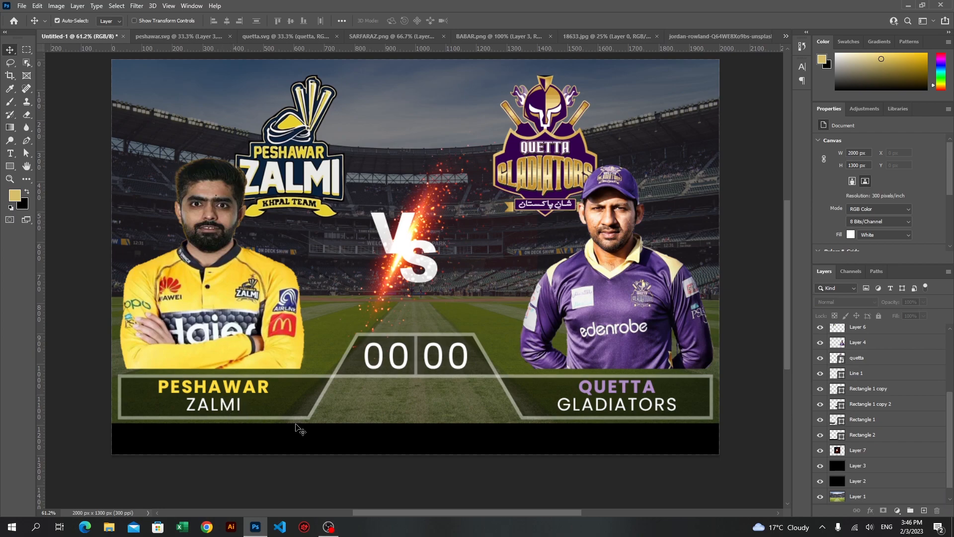
# Stretch the black bottom bar upward to a height of about 122 px
pyautogui.keyDown('ctrl'); pyautogui.click(401, 441); pyautogui.keyUp('ctrl')
pyautogui.hotkey('ctrl', 't')
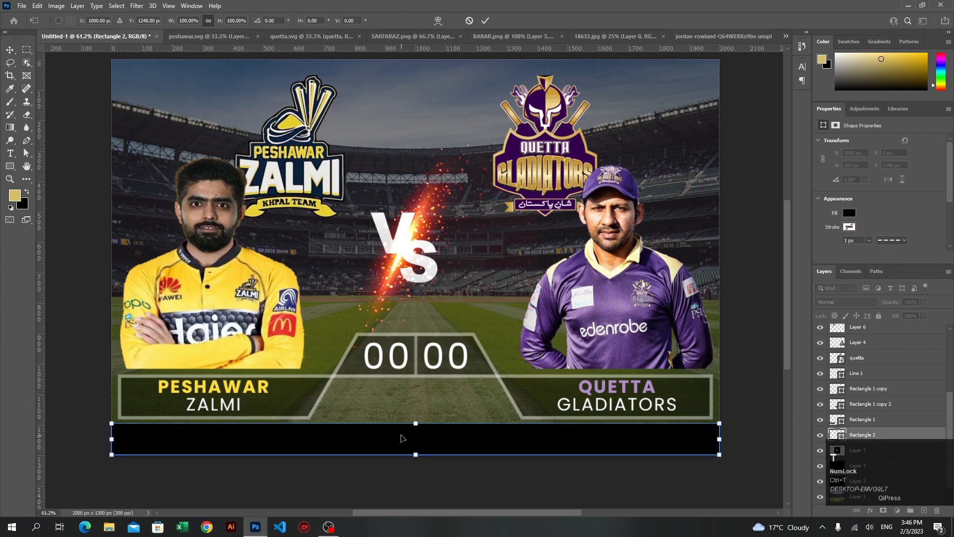
pyautogui.moveTo(412, 423); pyautogui.dragTo(412, 417)
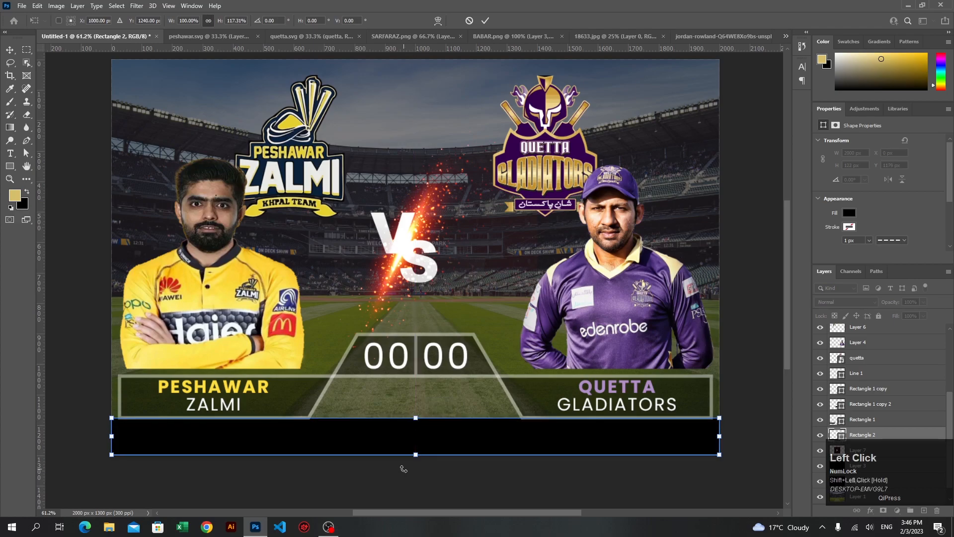
pyautogui.click(485, 20)
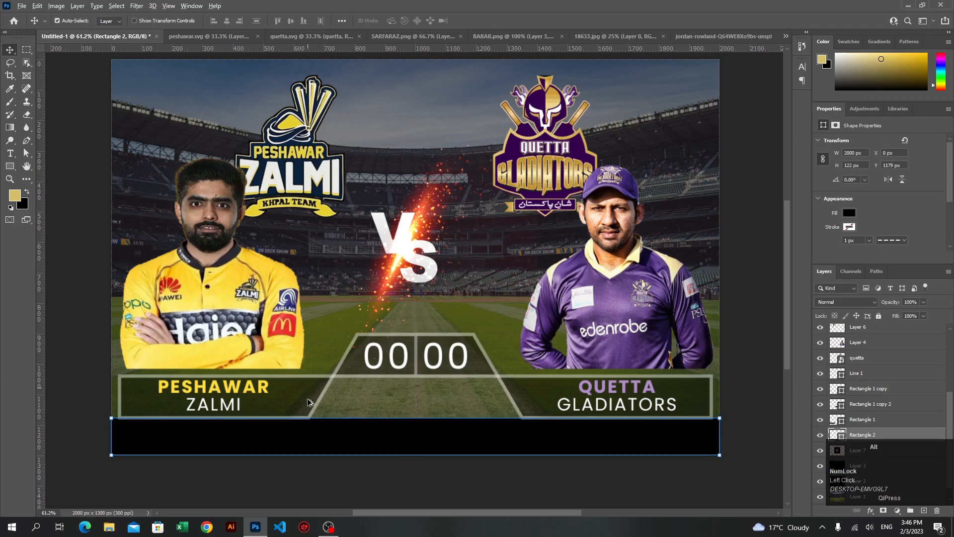
# Nudge the black bottom bar down 4 px to Y 1183 px, just below the team name panels
pyautogui.scroll(3, 309, 441)
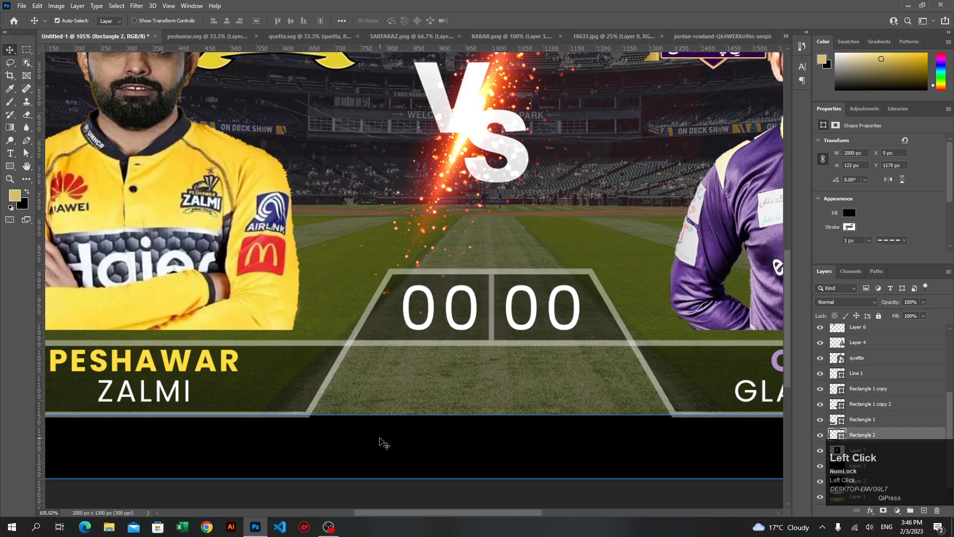
pyautogui.press('Down')
pyautogui.press('Down')
pyautogui.press('Down')
pyautogui.press('Down')
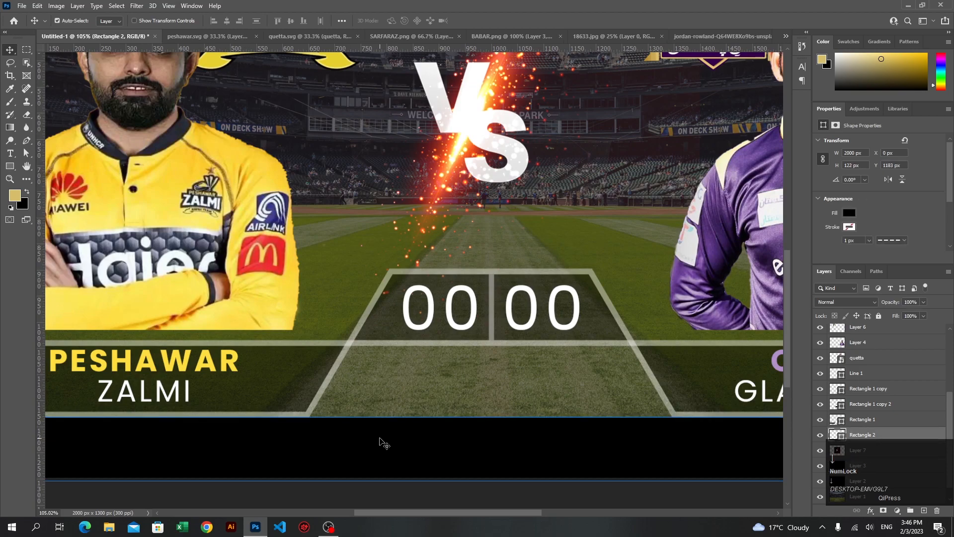
pyautogui.click(453, 399)
pyautogui.scroll(-3, 440, 347)
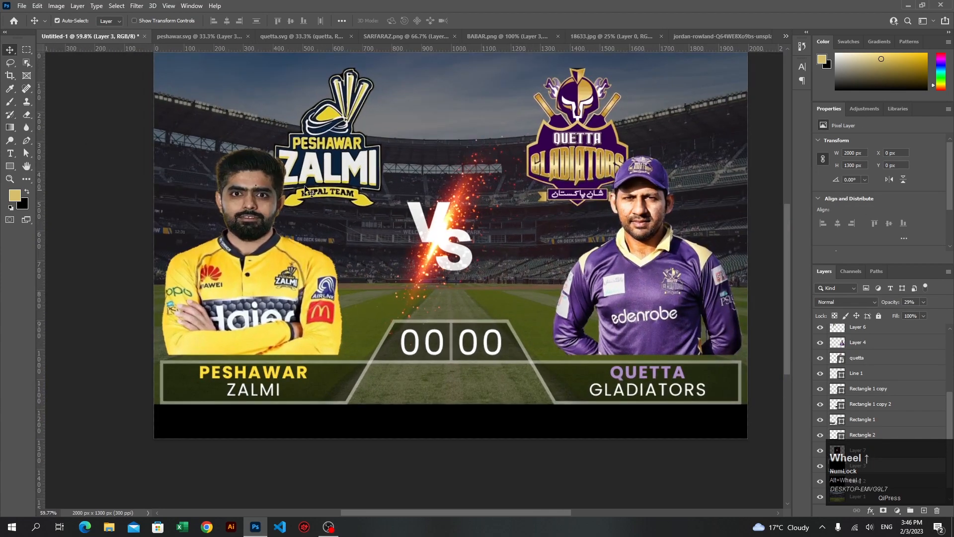
pyautogui.click(319, 206)
pyautogui.keyDown('shift'); pyautogui.click(259, 285); pyautogui.keyUp('shift')
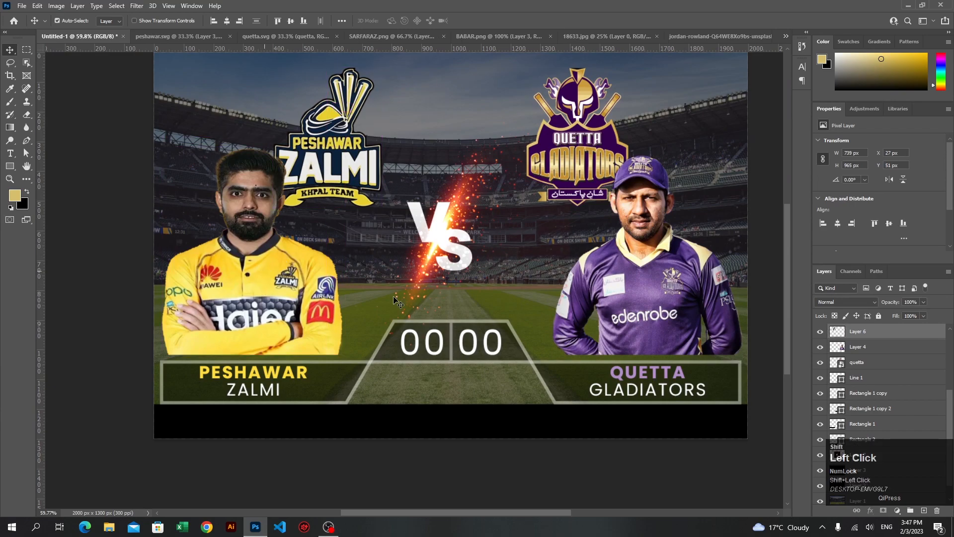
pyautogui.click(764, 300)
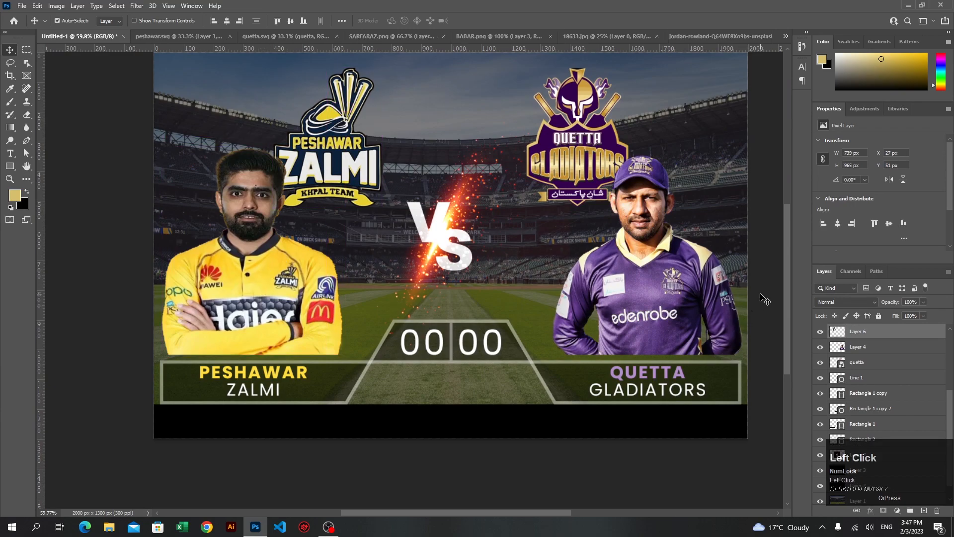
# Move both player images down together by 20 px so they meet the team name panels
pyautogui.click(256, 291)
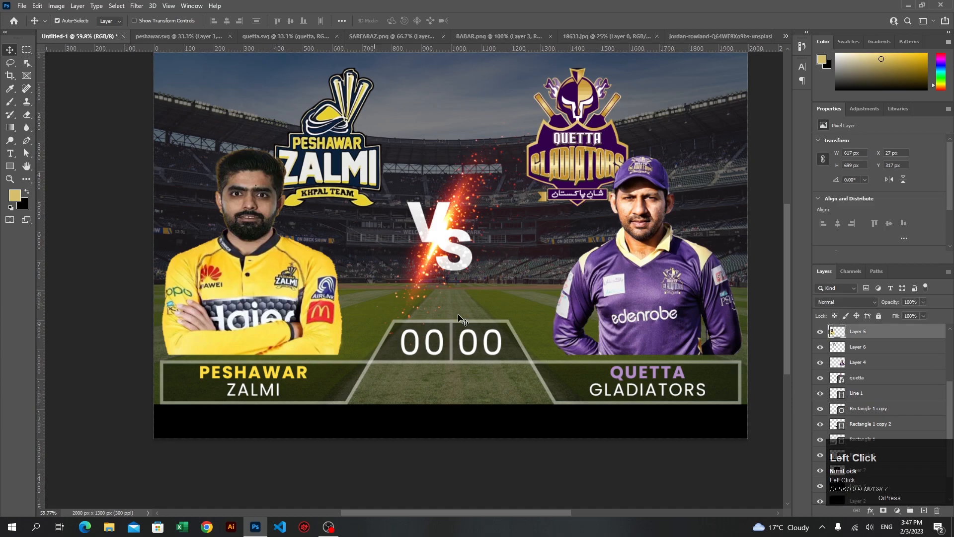
pyautogui.keyDown('shift'); pyautogui.click(666, 298); pyautogui.keyUp('shift')
pyautogui.hotkey('shift', 'Down')
pyautogui.hotkey('shift', 'Down')
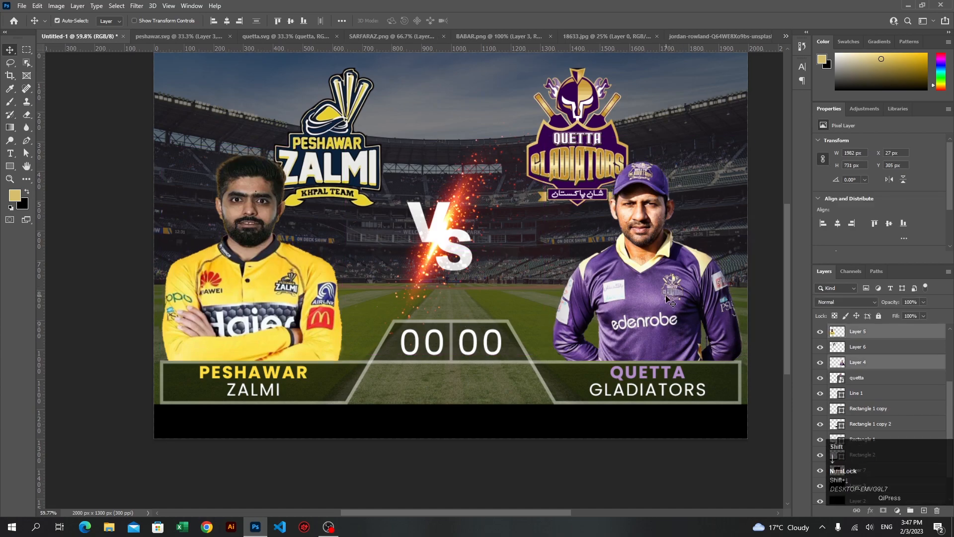
pyautogui.click(757, 284)
# Move both team logos up together by 10 px
pyautogui.click(578, 159)
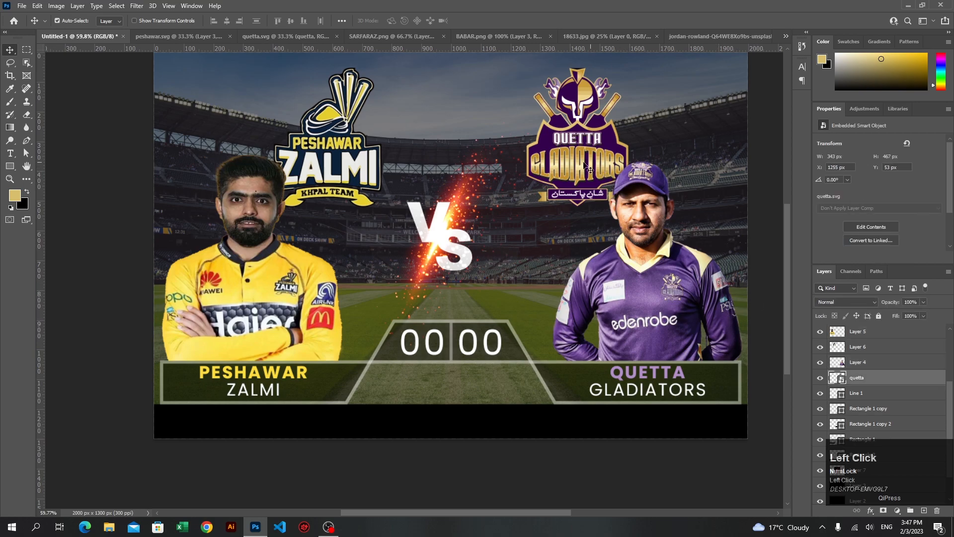
pyautogui.keyDown('shift'); pyautogui.click(311, 157); pyautogui.keyUp('shift')
pyautogui.hotkey('shift', 'Up')
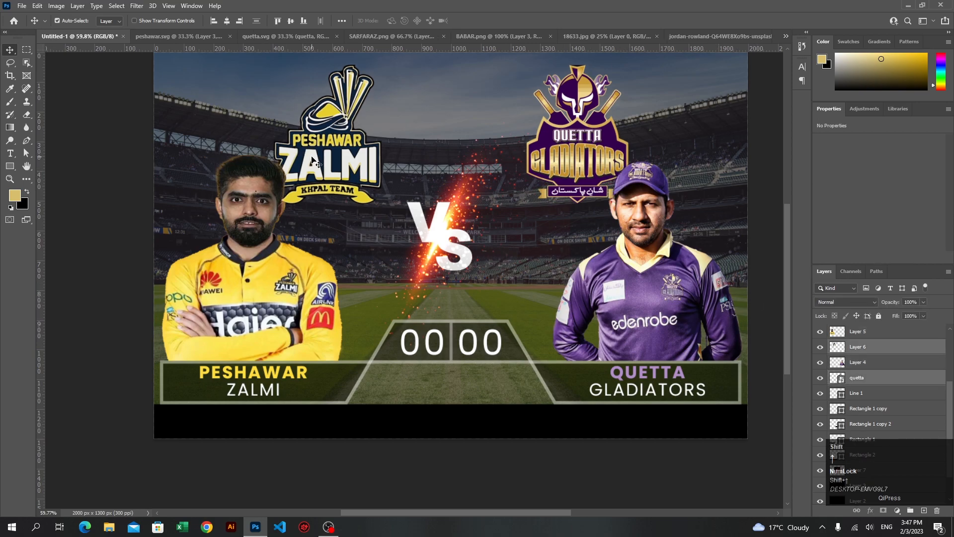
pyautogui.click(523, 471)
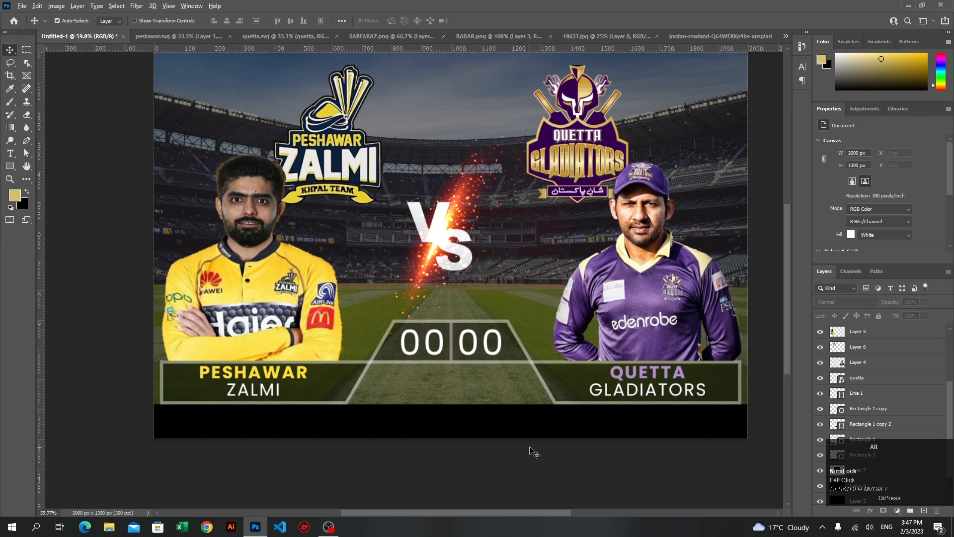
pyautogui.scroll(-2, 505, 454)
pyautogui.scroll(1, 505, 343)
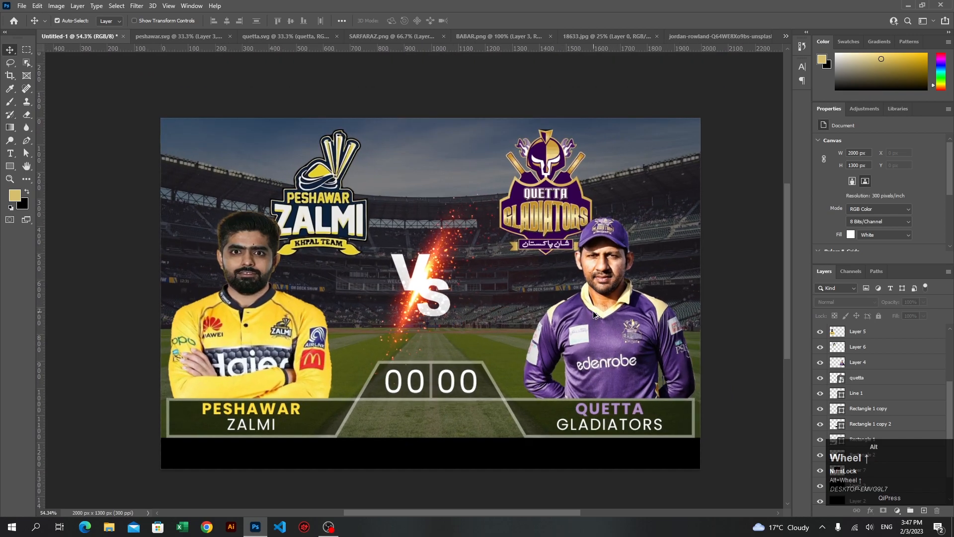